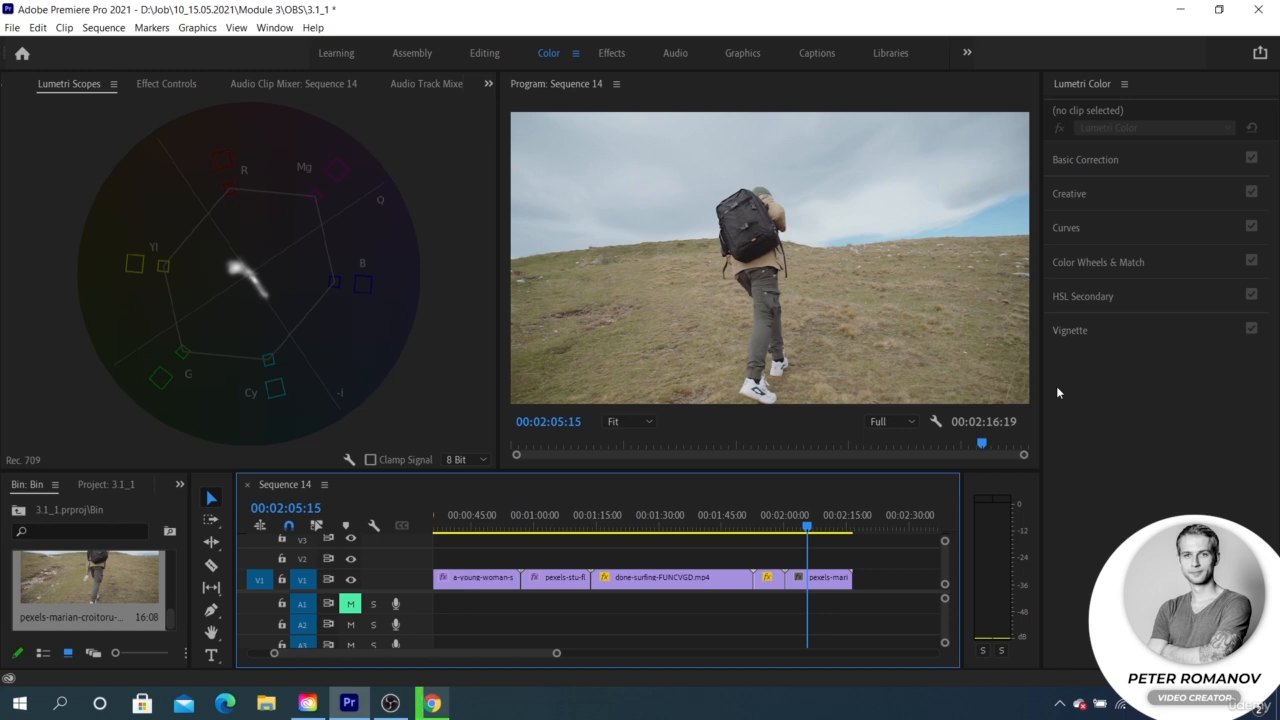
# - Look through the Lumetri Color sections Basic Correction, Creative, Curves, Color Wheels & Match and Vignette, collapsing each one again
pyautogui.click(1121, 163)
pyautogui.click(1122, 165)
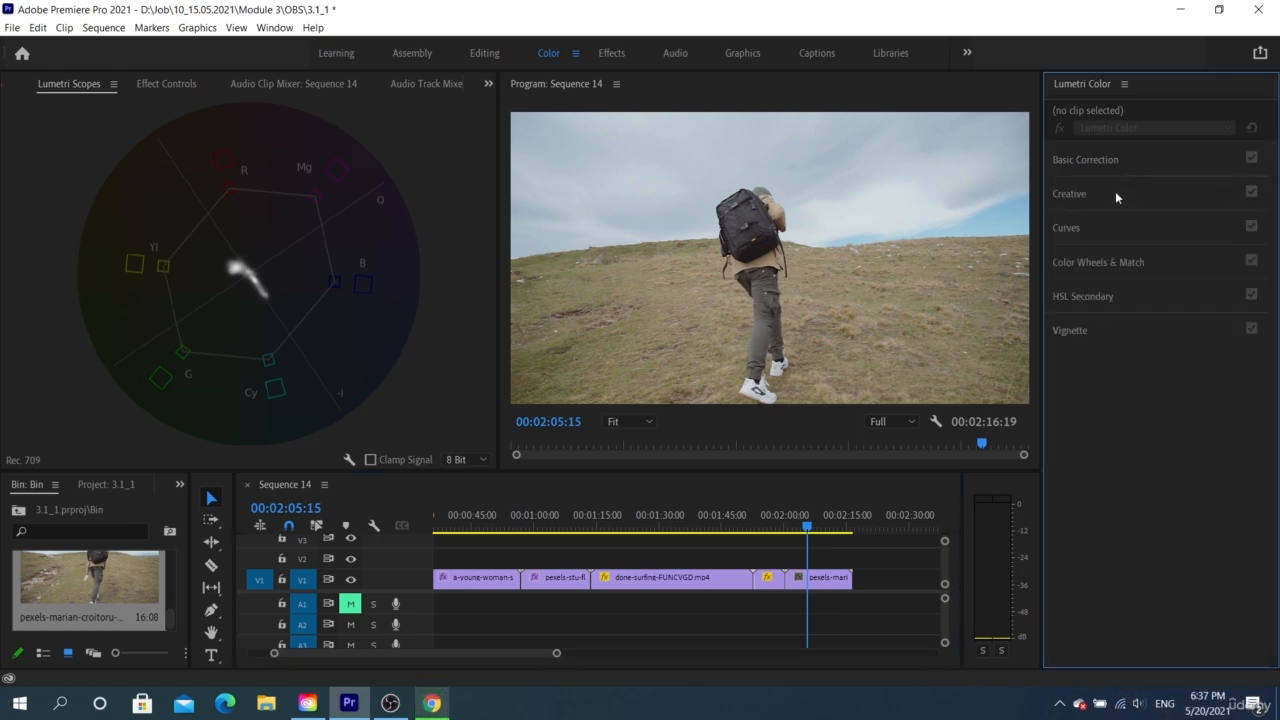
pyautogui.click(1115, 191)
pyautogui.click(1115, 191)
pyautogui.click(1106, 220)
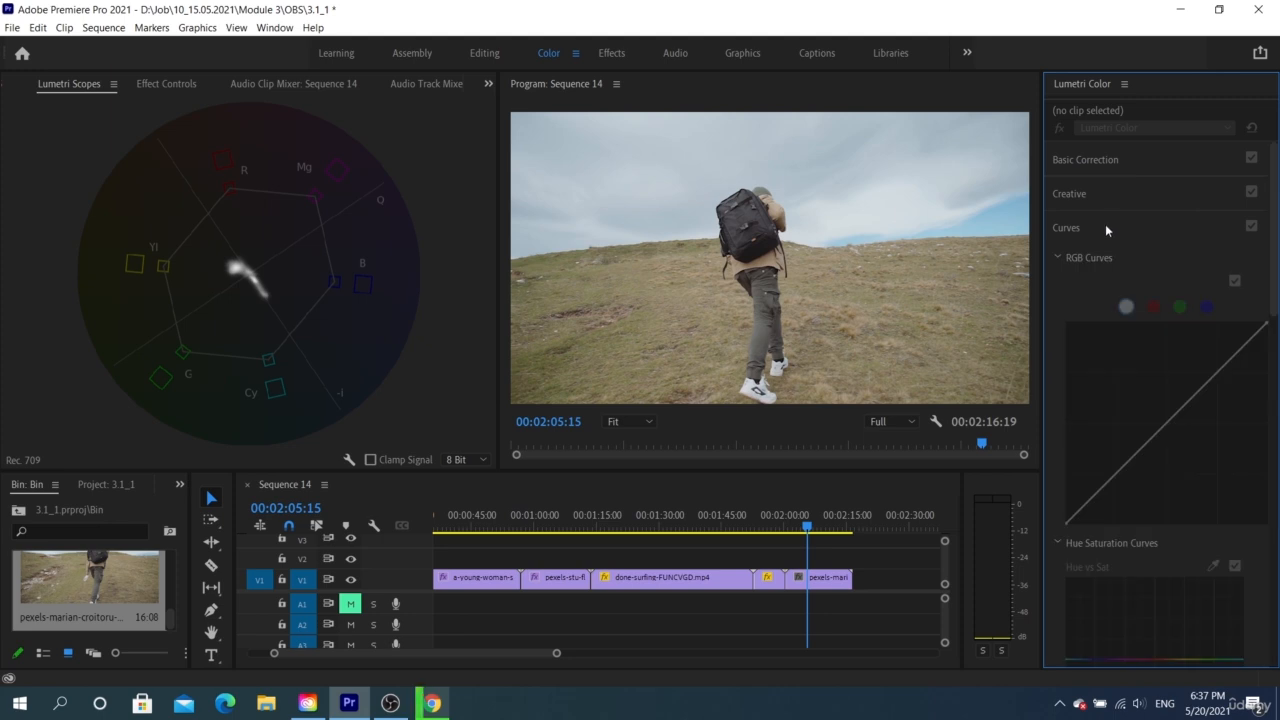
pyautogui.click(1105, 224)
pyautogui.click(1105, 224)
pyautogui.click(1105, 228)
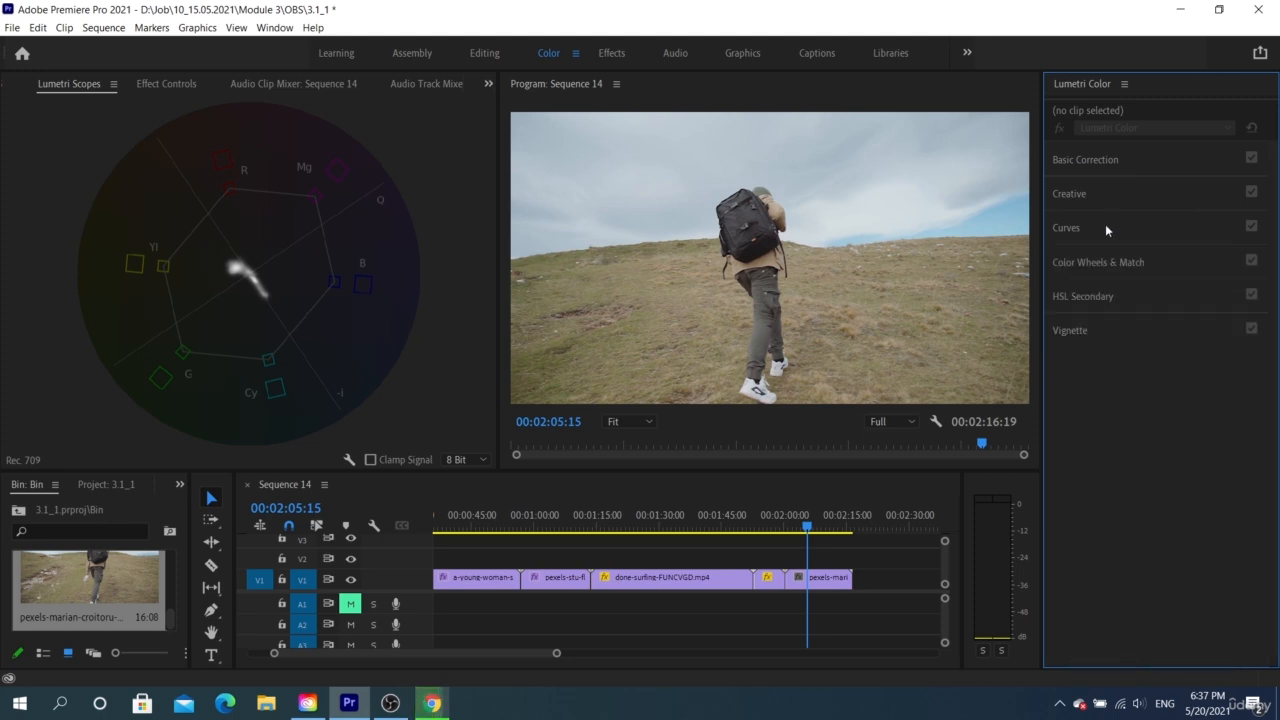
pyautogui.click(1096, 265)
pyautogui.click(1096, 265)
pyautogui.click(1088, 325)
pyautogui.click(1088, 325)
# - Expand the Basic Correction section and move the playhead to 00:02:08:20 in the backpacker clip
pyautogui.click(1096, 162)
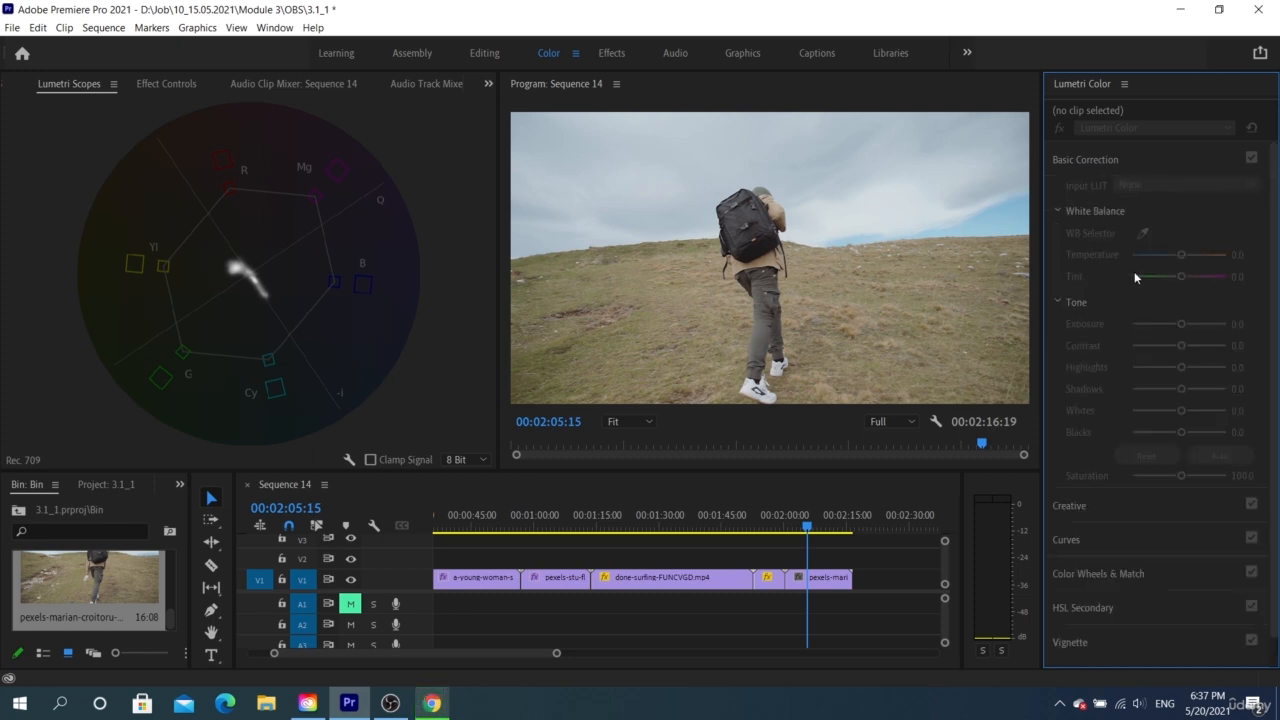
pyautogui.click(820, 516)
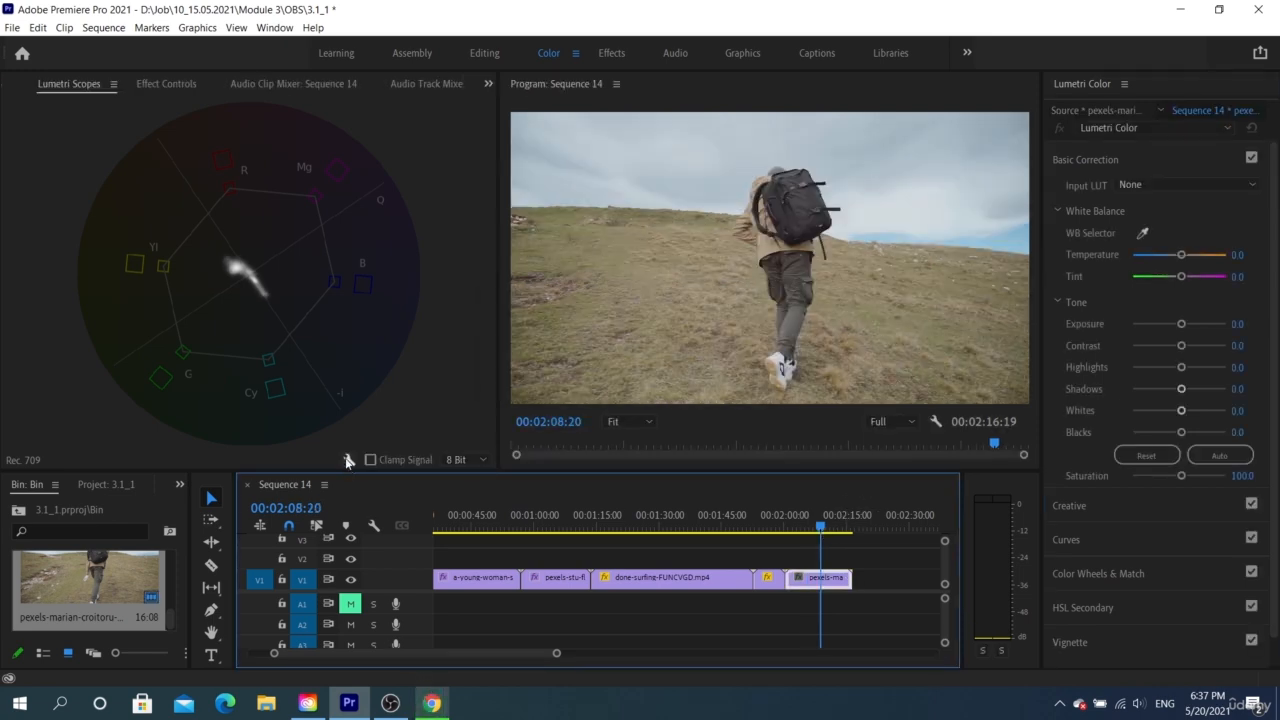
# - Display the RGB waveform alongside the YUV vectorscope in the Lumetri Scopes, leaving the HLS vectorscope off
pyautogui.rightClick(425, 382)
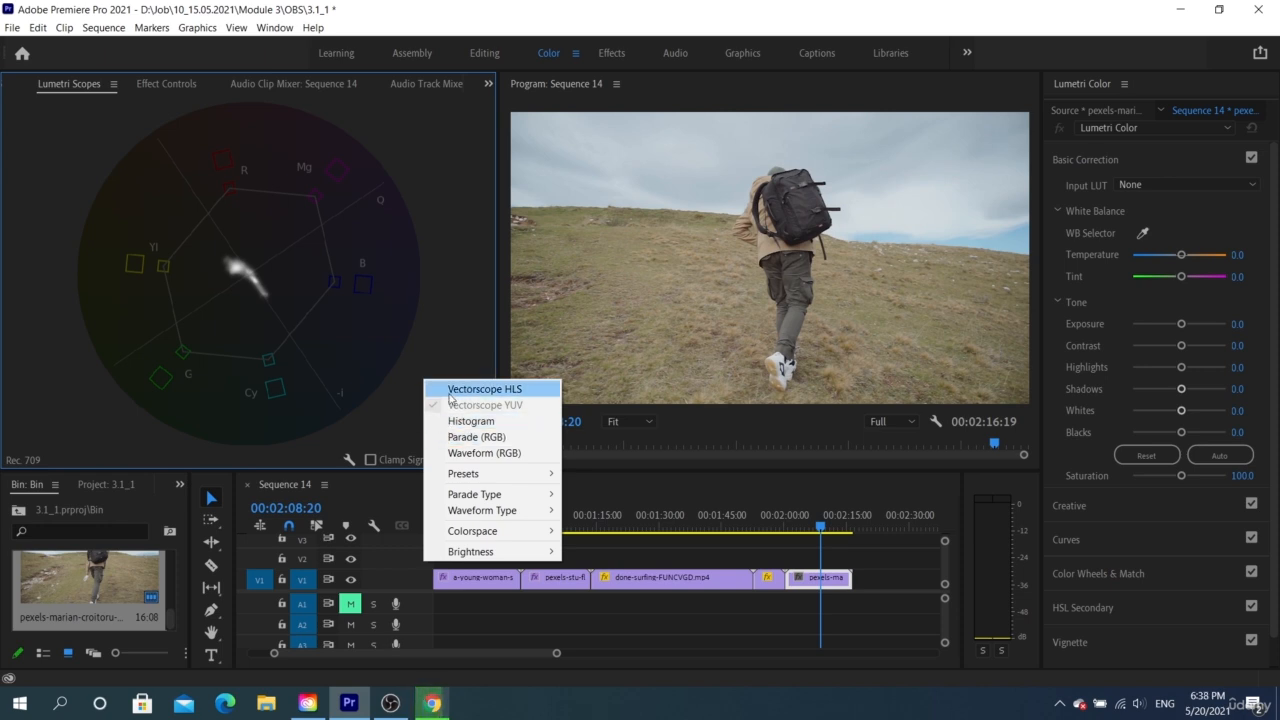
pyautogui.click(449, 399)
pyautogui.rightClick(444, 390)
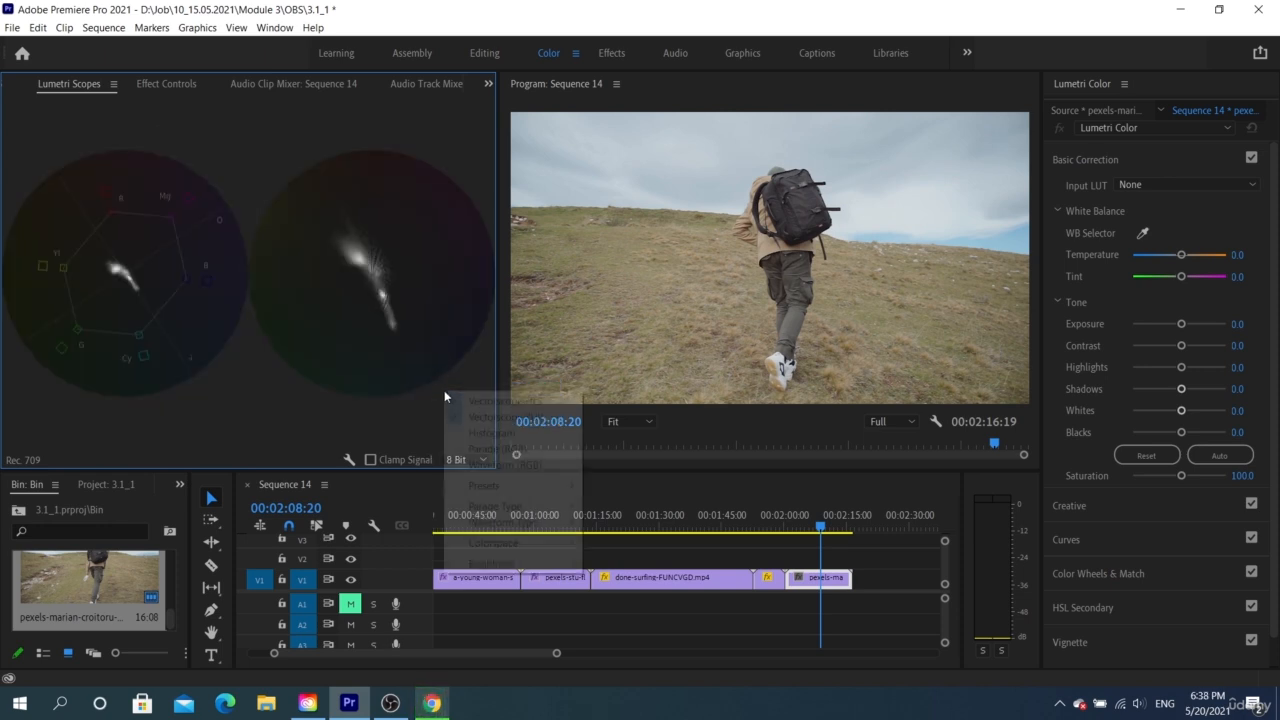
pyautogui.click(442, 398)
pyautogui.rightClick(451, 400)
pyautogui.click(470, 468)
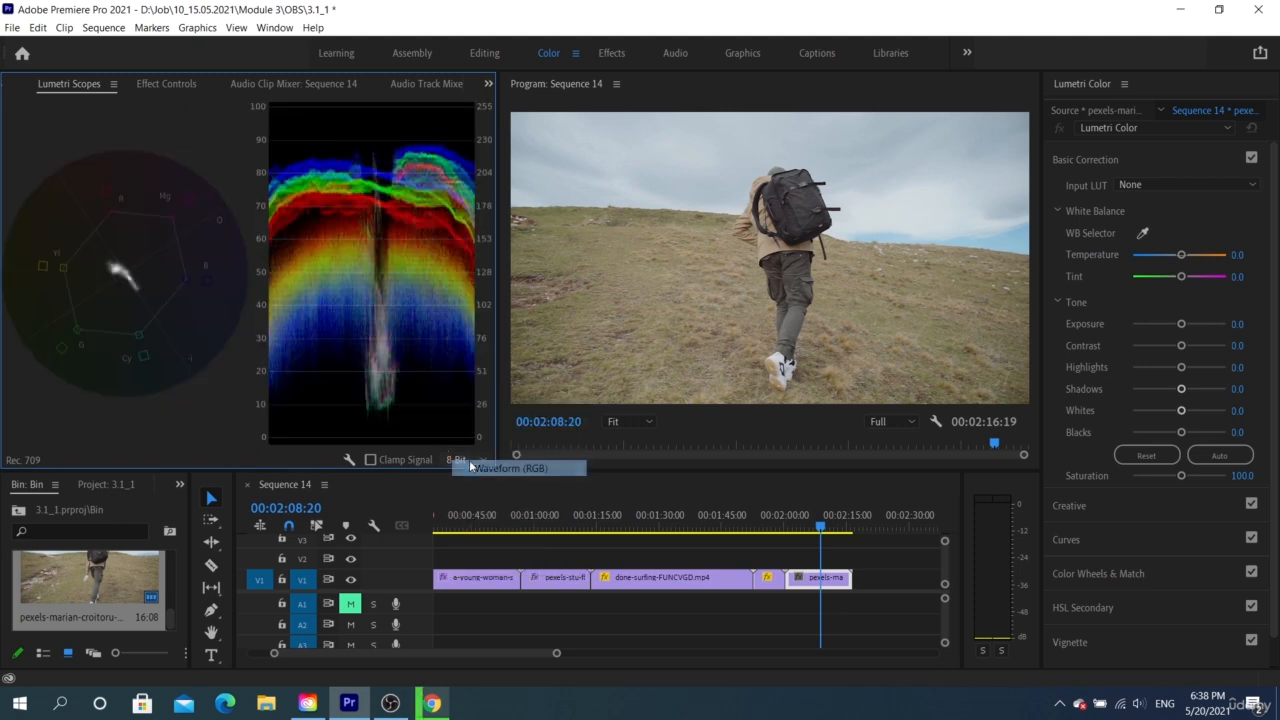
pyautogui.click(1170, 184)
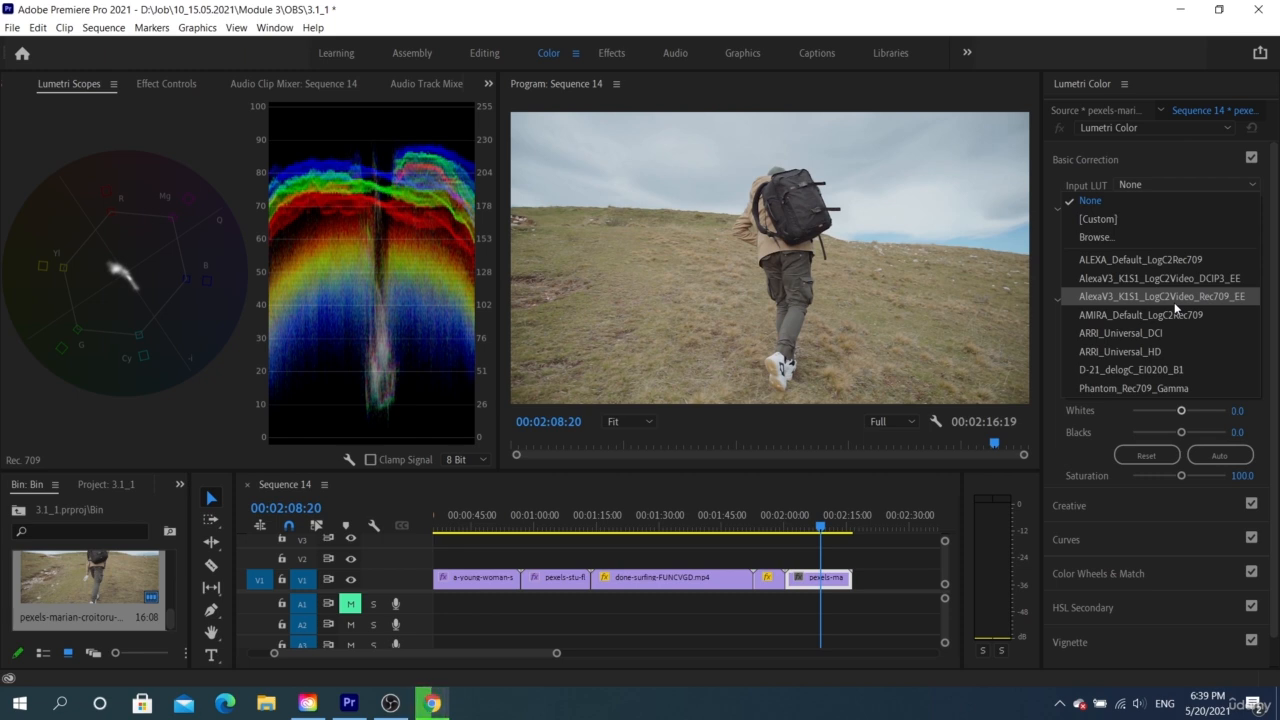
pyautogui.rightClick(335, 280)
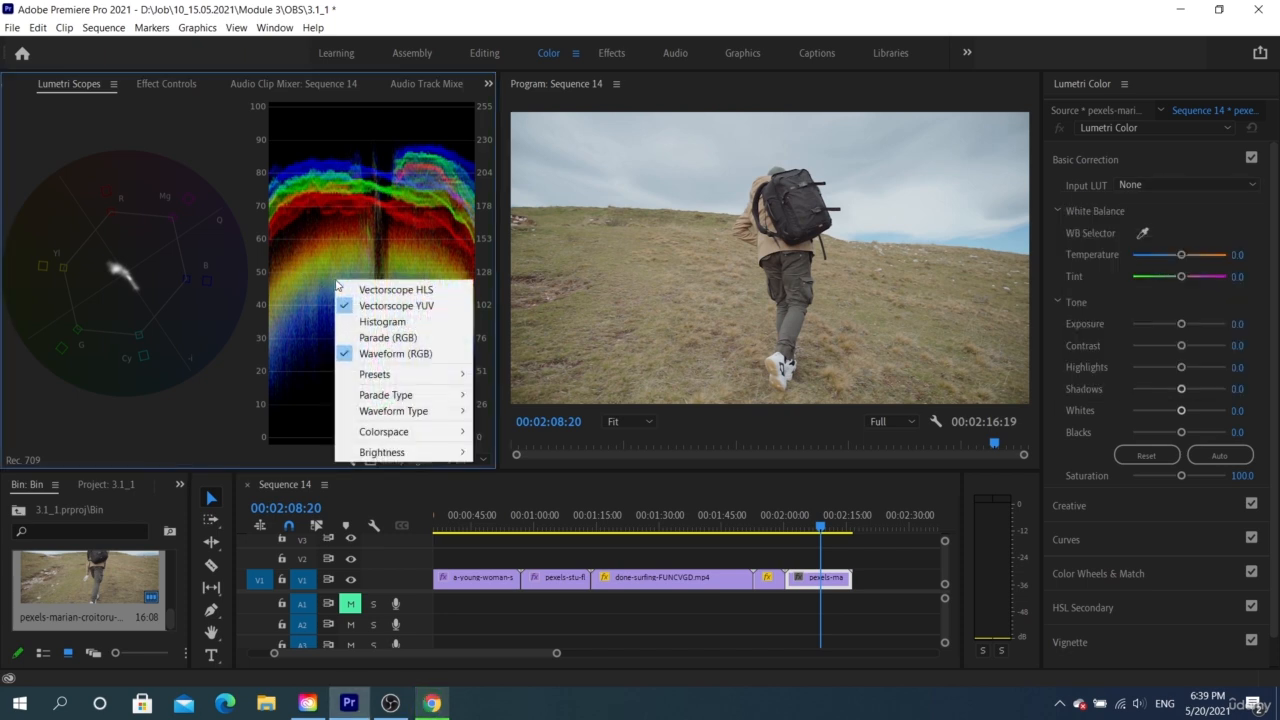
pyautogui.click(342, 233)
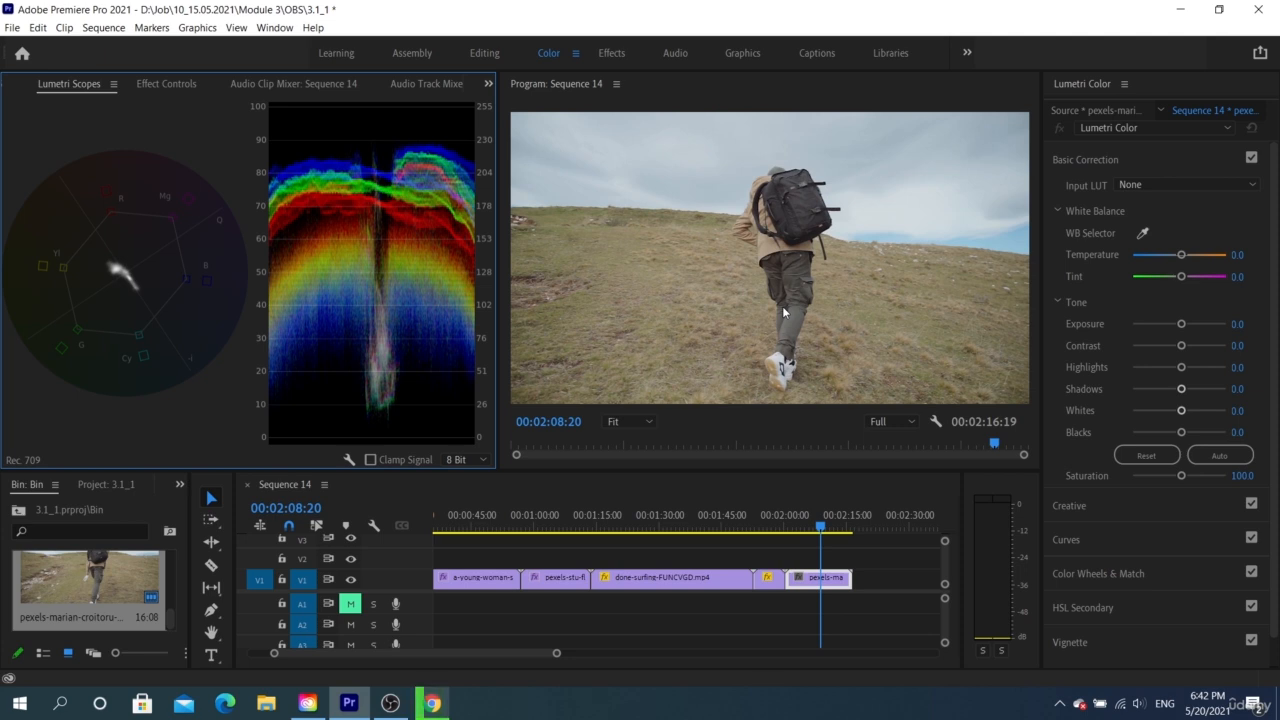
# - Try the AlexaV3_K1S1_LogC2Video_DCIP3_EE input LUT on the backpacker clip and set the input LUT back to None
pyautogui.click(1155, 184)
pyautogui.click(1146, 279)
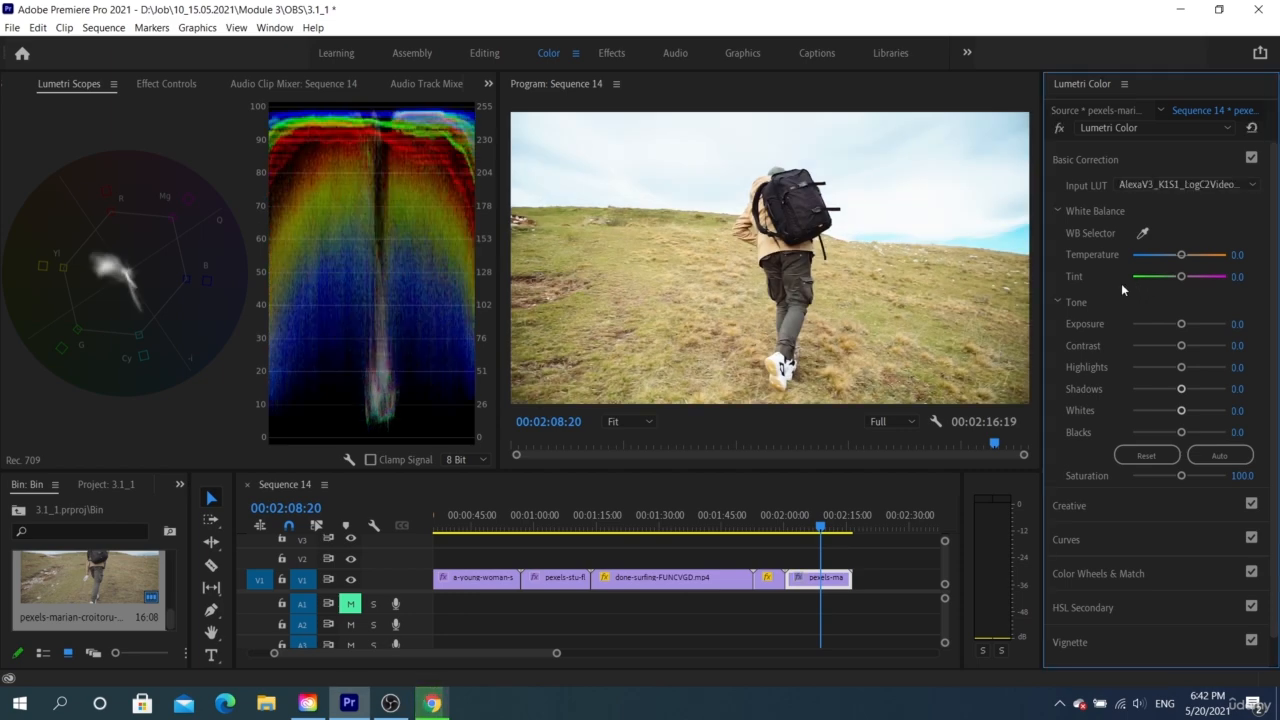
pyautogui.scroll(-3, 1150, 184)
pyautogui.click(1112, 188)
pyautogui.click(1110, 200)
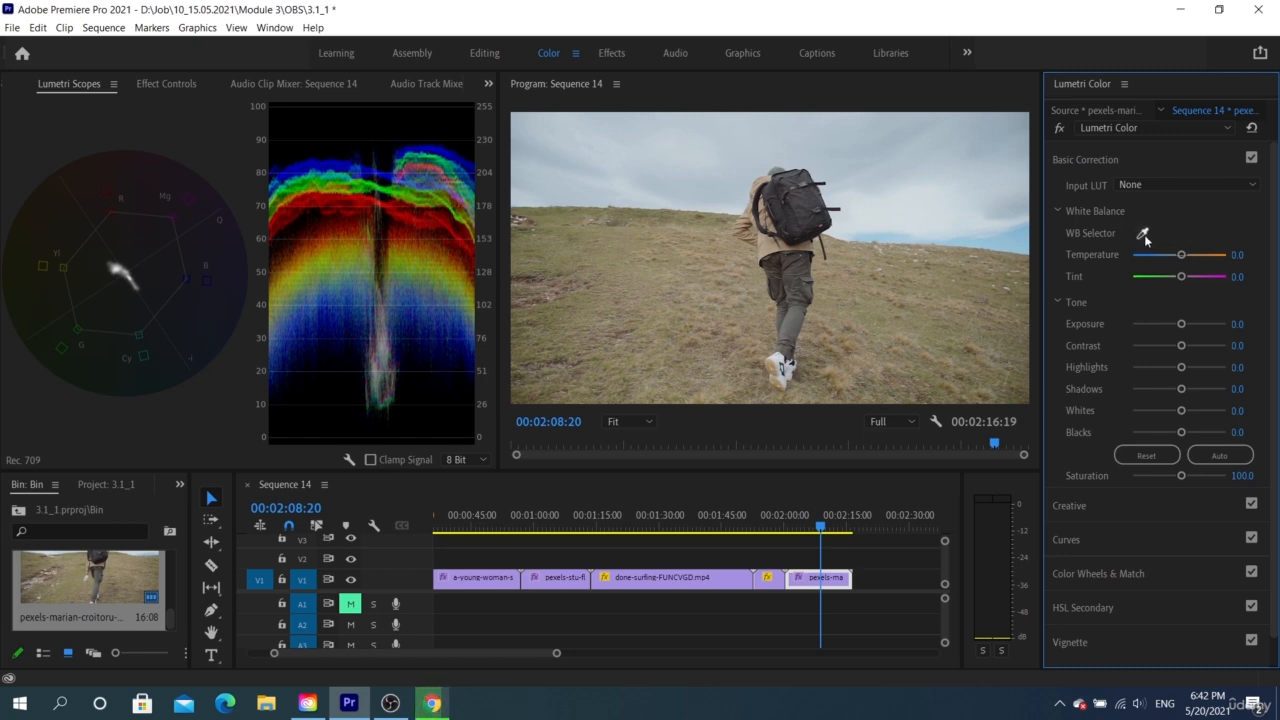
# - Try white-balancing the backpacker clip with the WB Selector and undo the sampling
pyautogui.click(1143, 233)
pyautogui.click(1143, 231)
pyautogui.hotkey('ctrl', 'z')
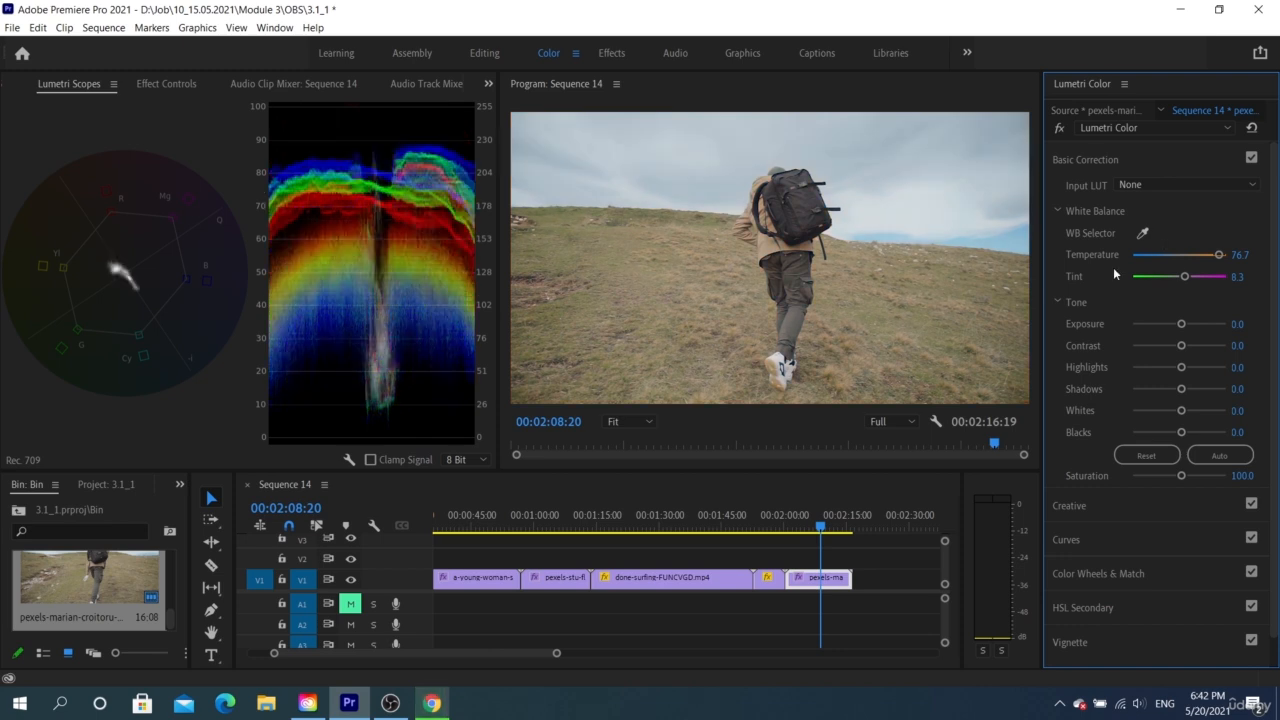
# - Move the playhead to 00:01:38:20 in the done-surfing clip and sample the pale sky as its white balance reference
pyautogui.click(700, 535)
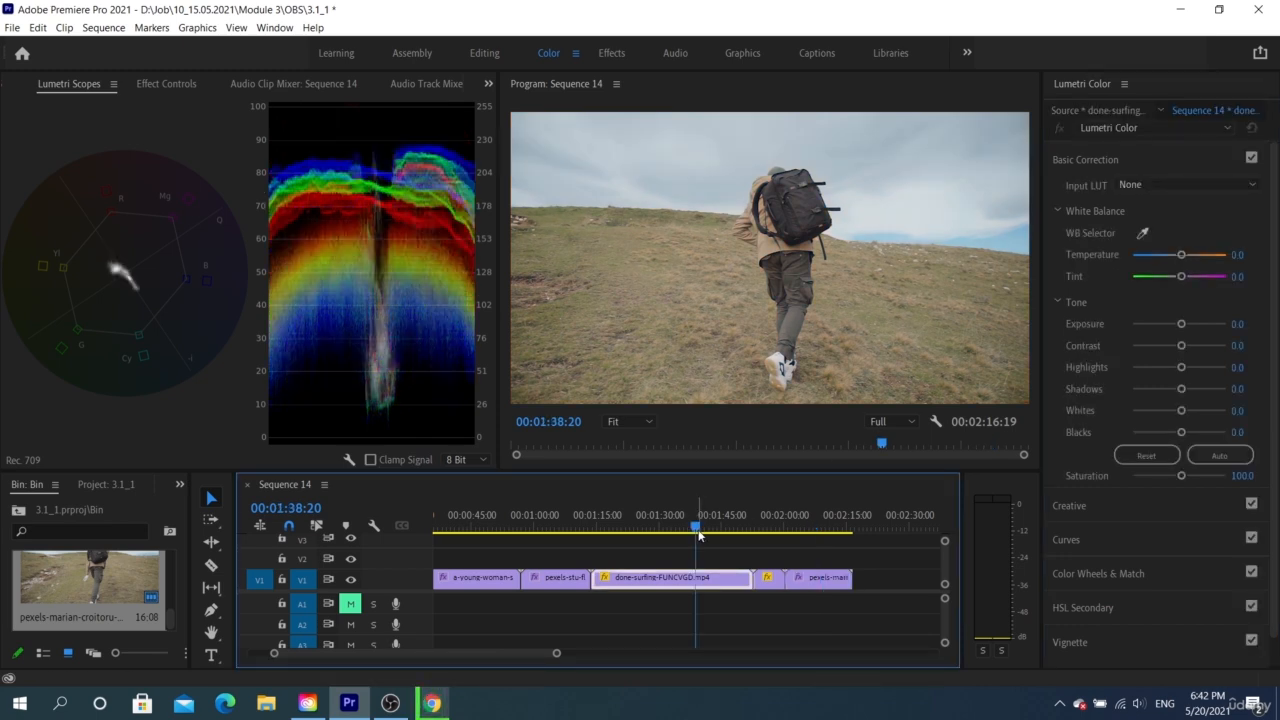
pyautogui.hscroll(-3, 695, 532)
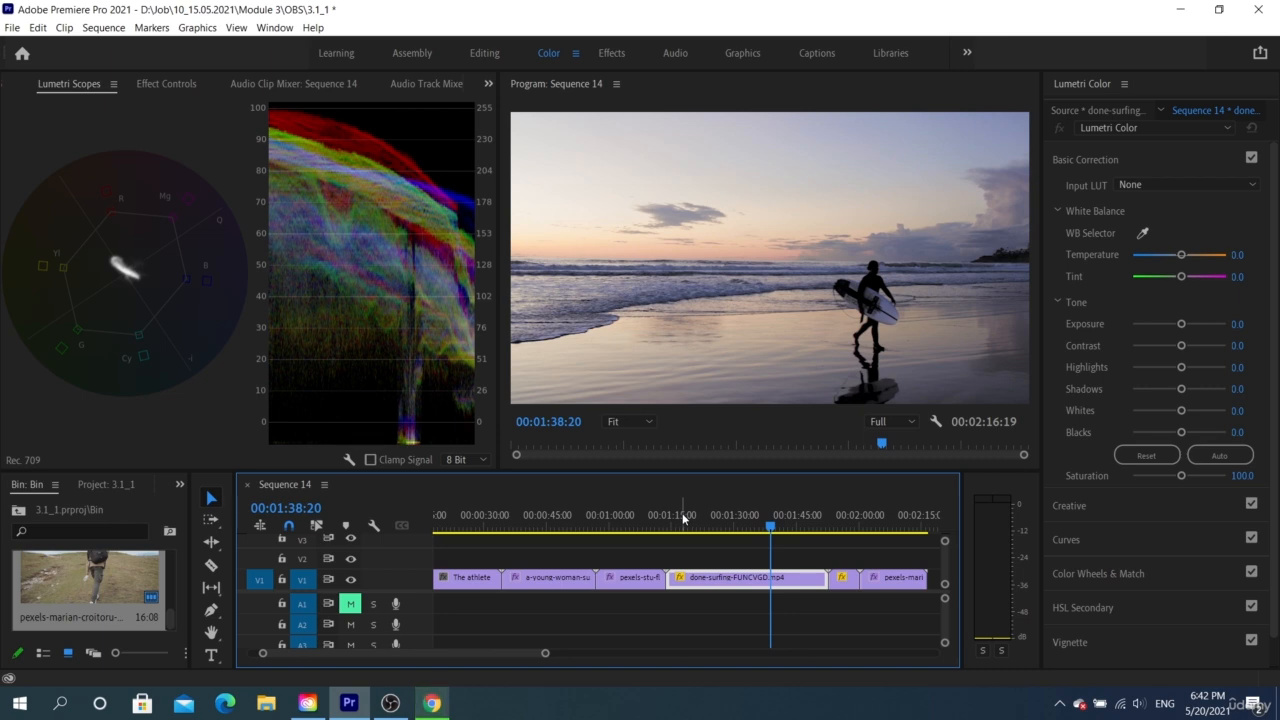
pyautogui.click(1141, 235)
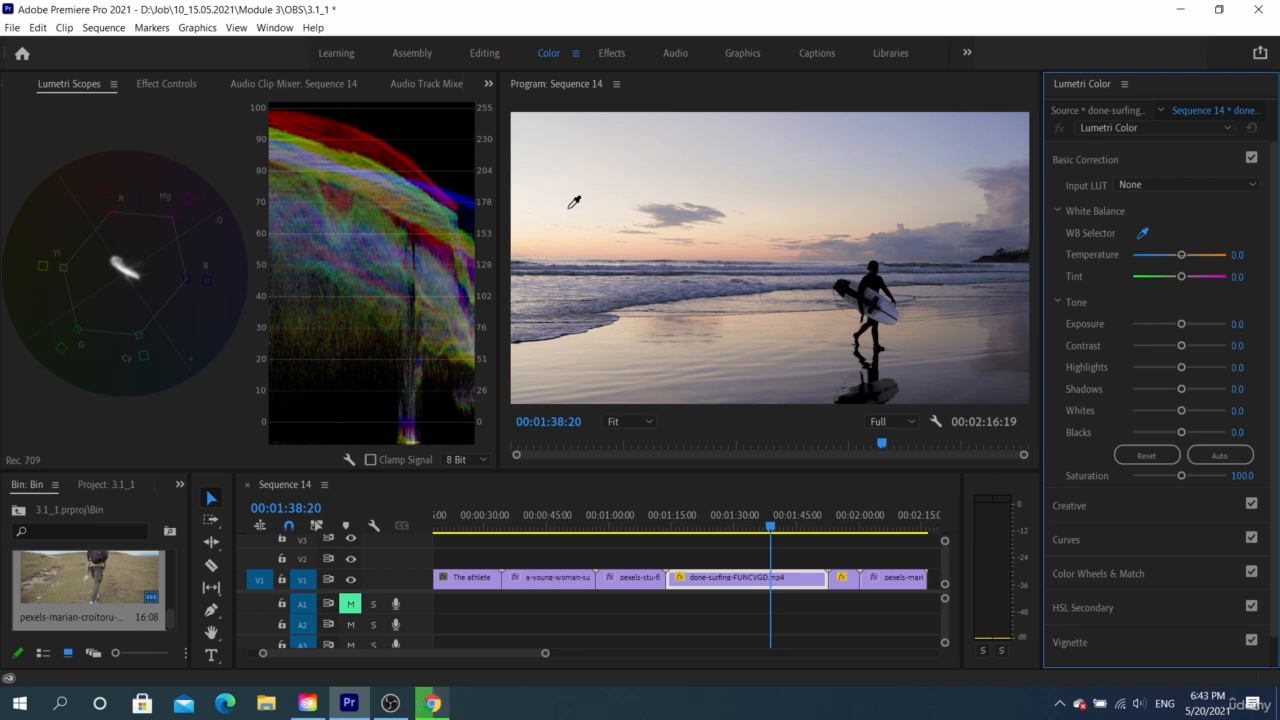
pyautogui.click(568, 205)
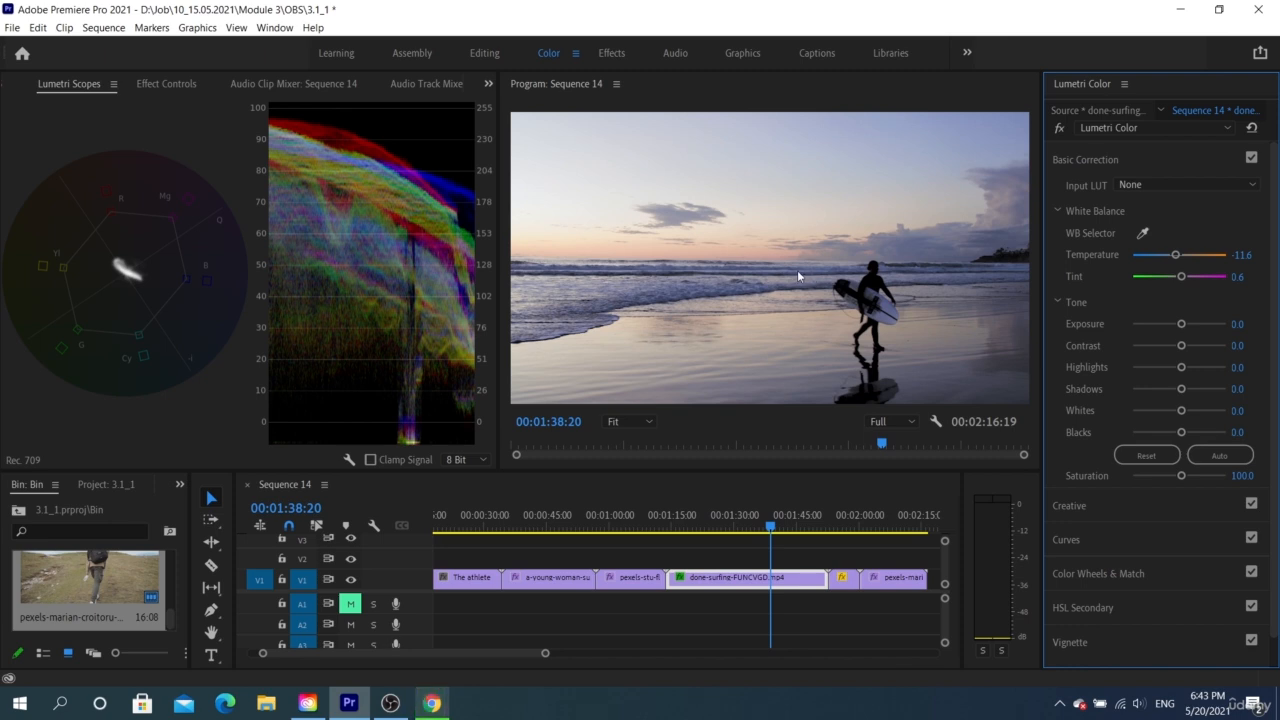
# - Try sampling the surfboard and then the far edge of the horizon as white balance references for the done-surfing clip
pyautogui.click(1143, 233)
pyautogui.click(890, 298)
pyautogui.click(1143, 233)
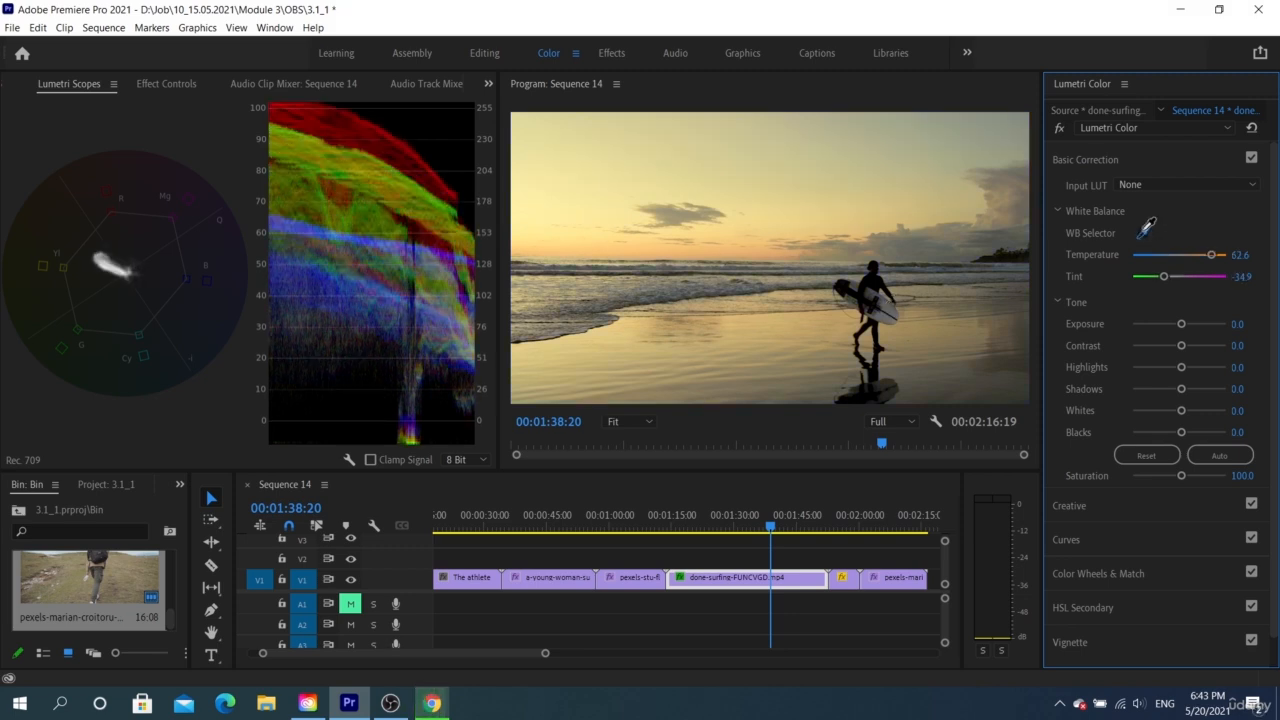
pyautogui.click(1018, 256)
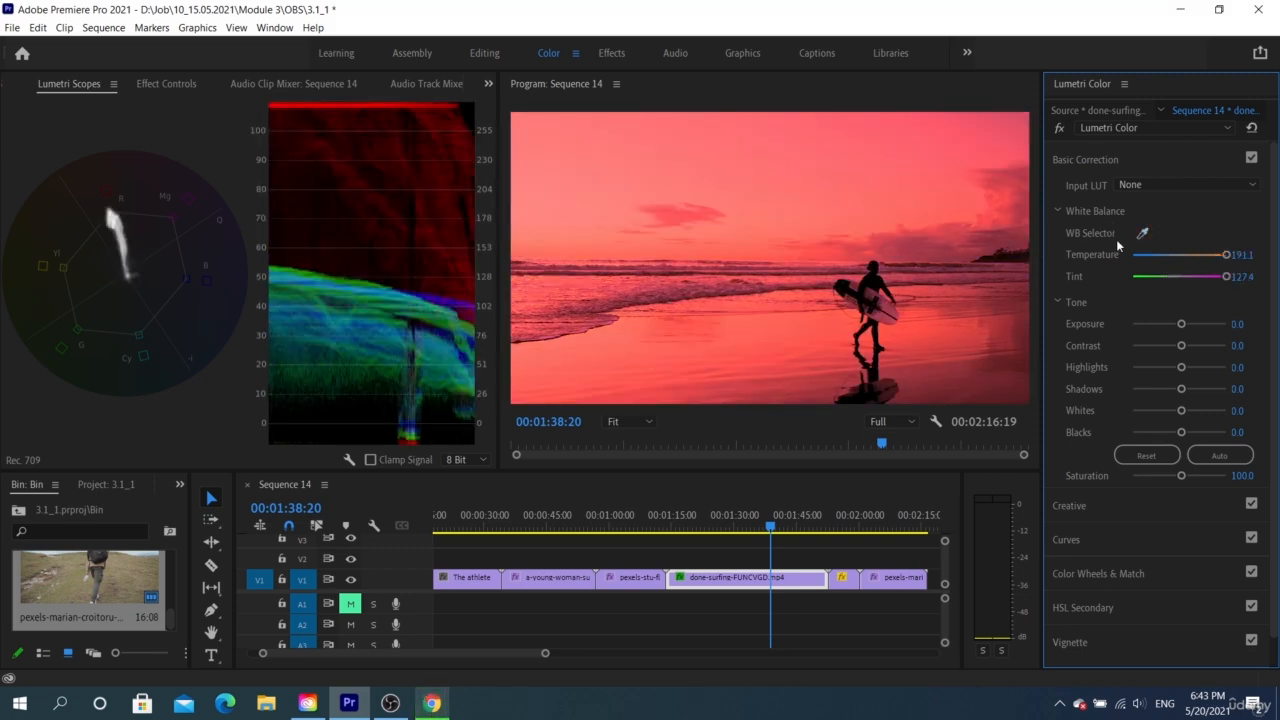
# - Resample the bright sky with the WB Selector, giving the done-surfing clip temperature -9.6 and tint 1.0
pyautogui.click(1143, 233)
pyautogui.click(557, 201)
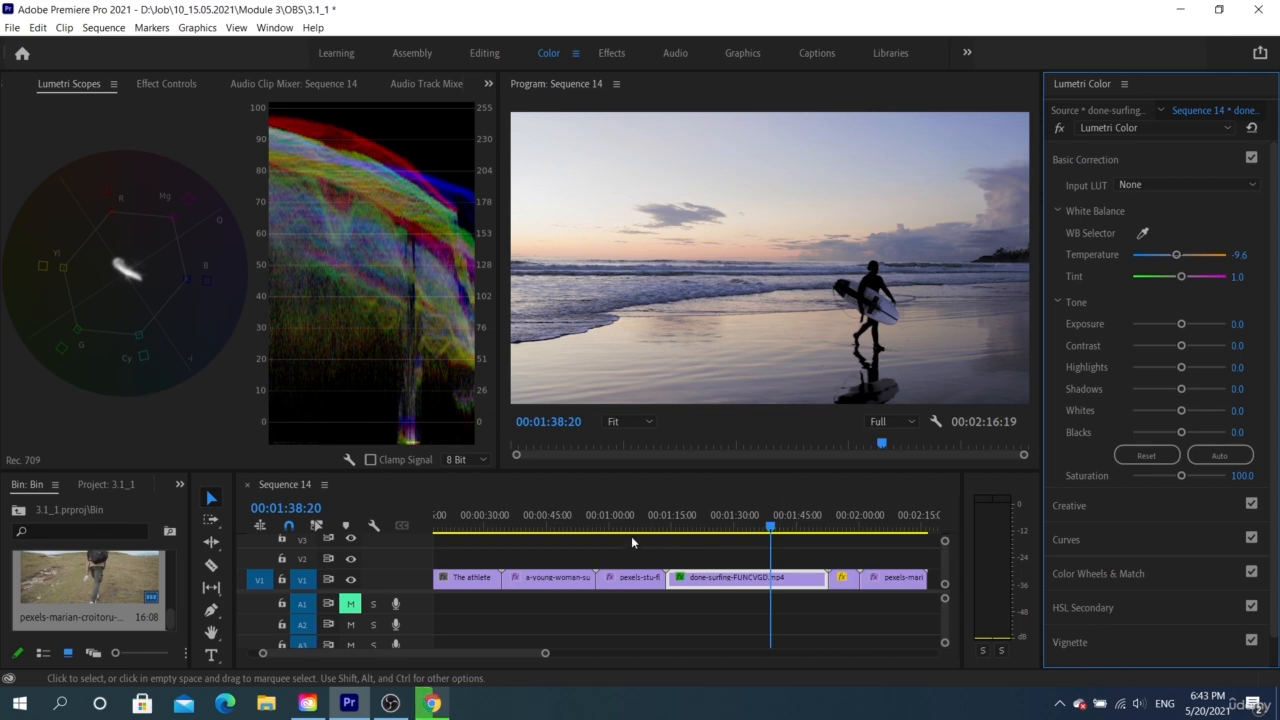
# - Sample the athlete's white tank top at 00:00:29:00 for white balance and rework the clip to temperature -25.7 and tint 22.1
pyautogui.moveTo(625, 528); pyautogui.dragTo(565, 535)
pyautogui.scroll(2, 565, 535)
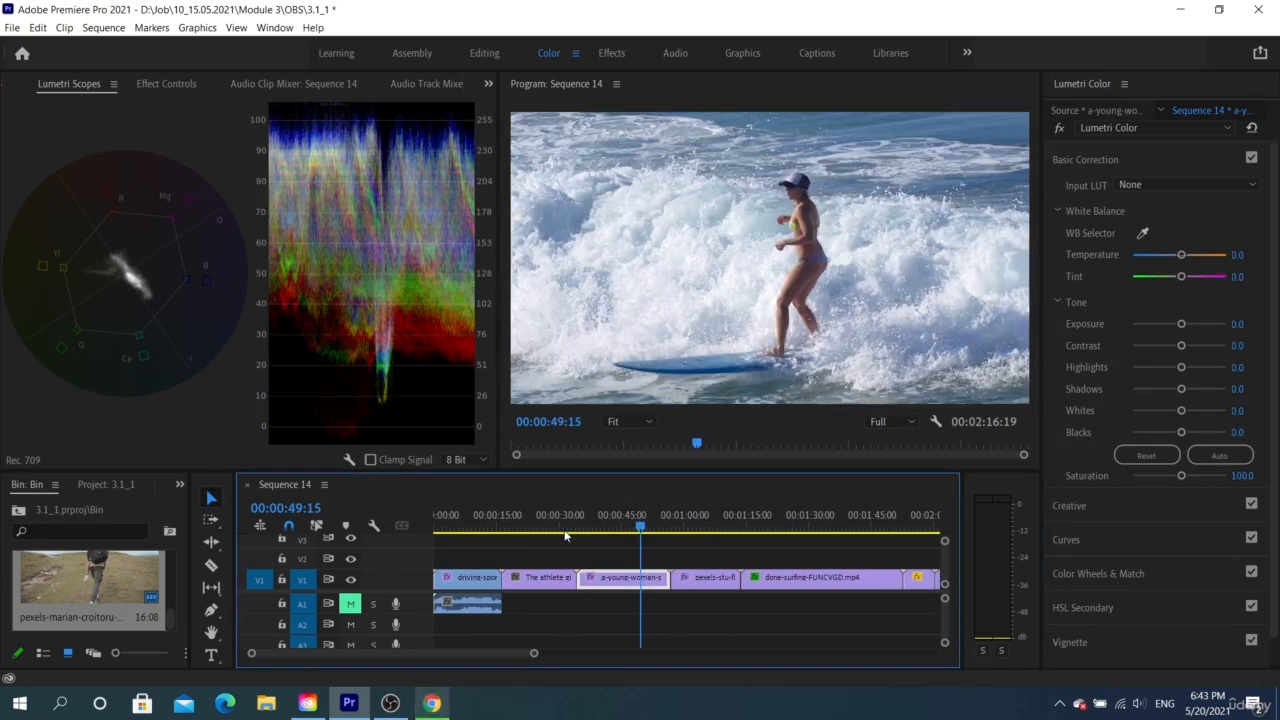
pyautogui.click(556, 531)
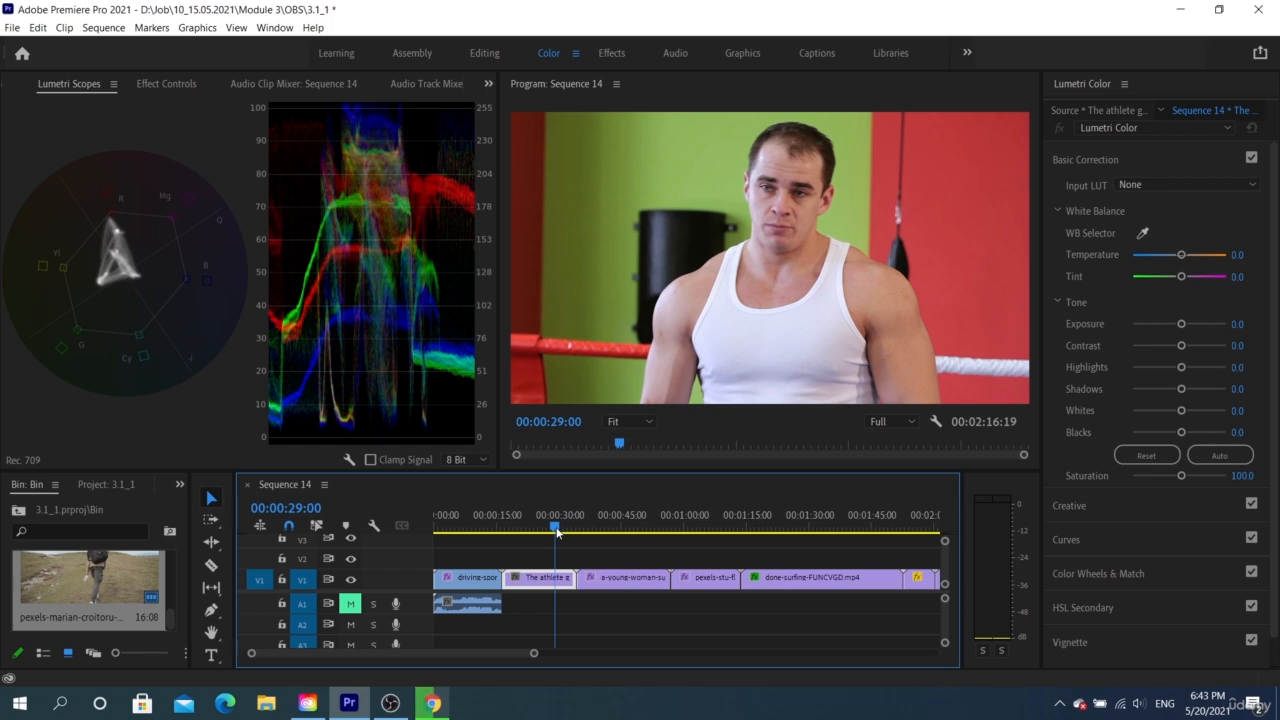
pyautogui.click(1142, 233)
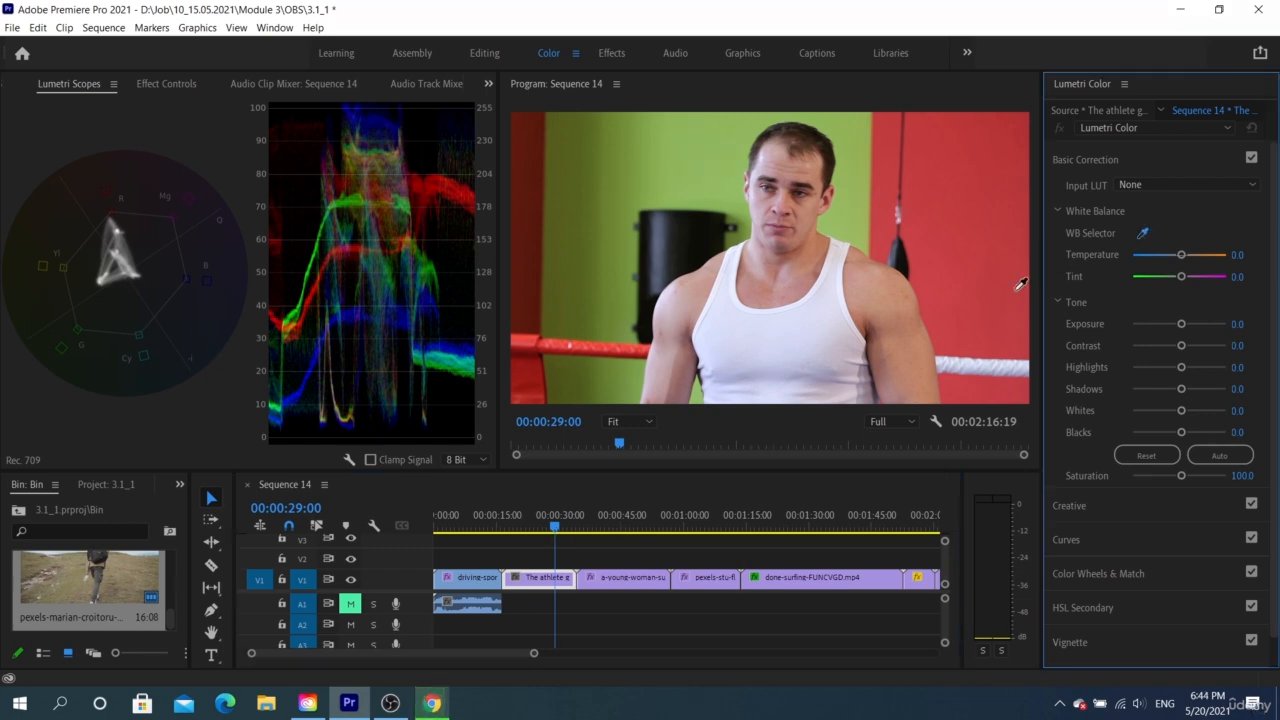
pyautogui.click(794, 332)
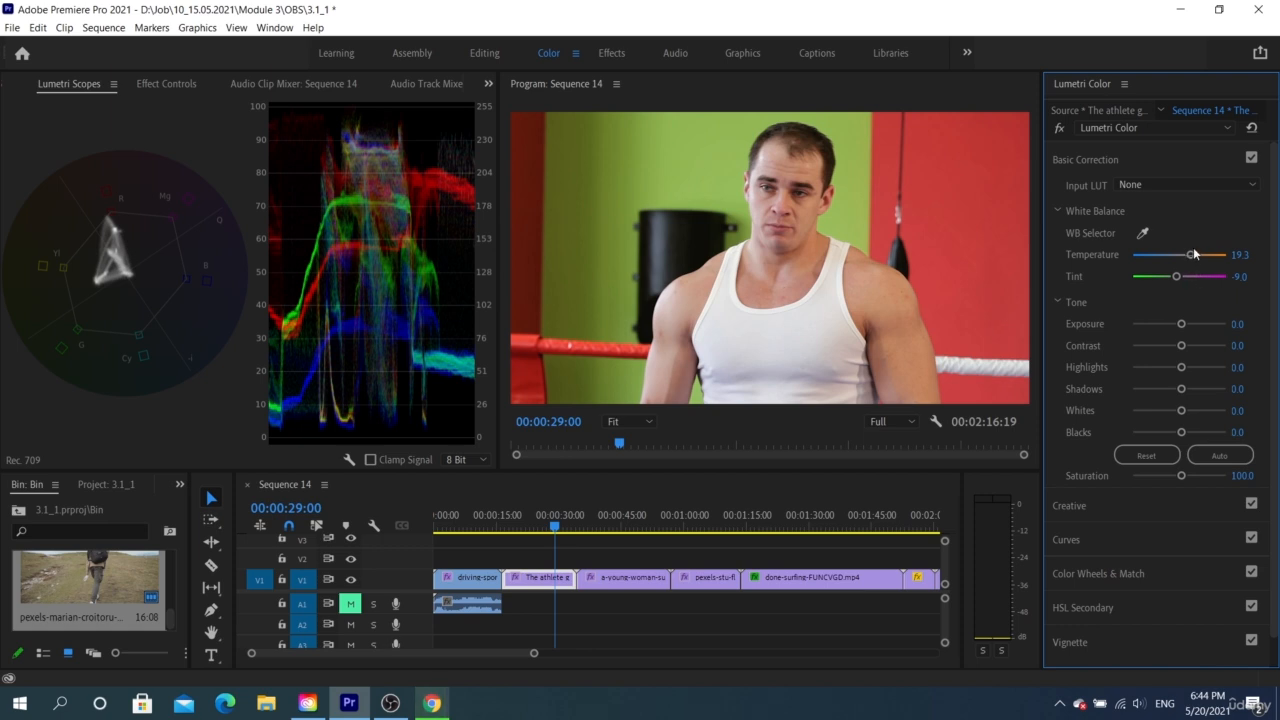
pyautogui.hotkey('ctrl', 'z')
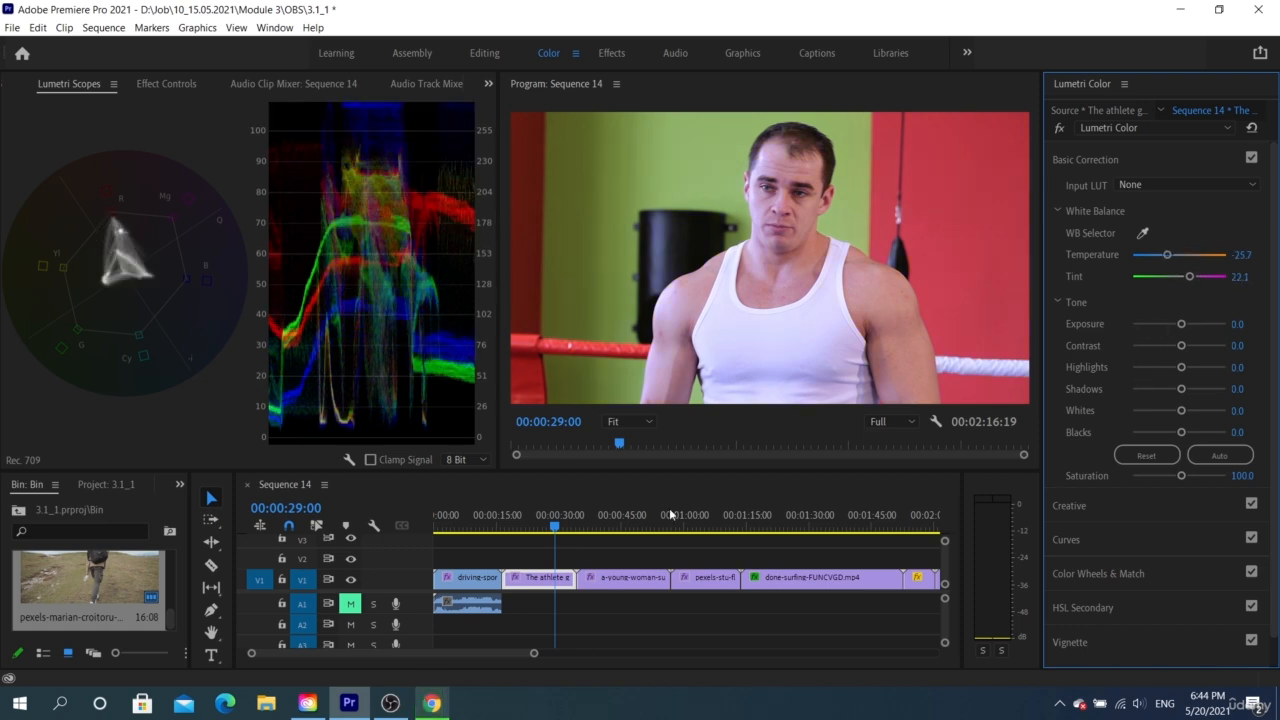
# - Try an exposure of -0.9 on the done-surfing clip at 00:01:23:20 and reset it to 0.0
pyautogui.click(636, 524)
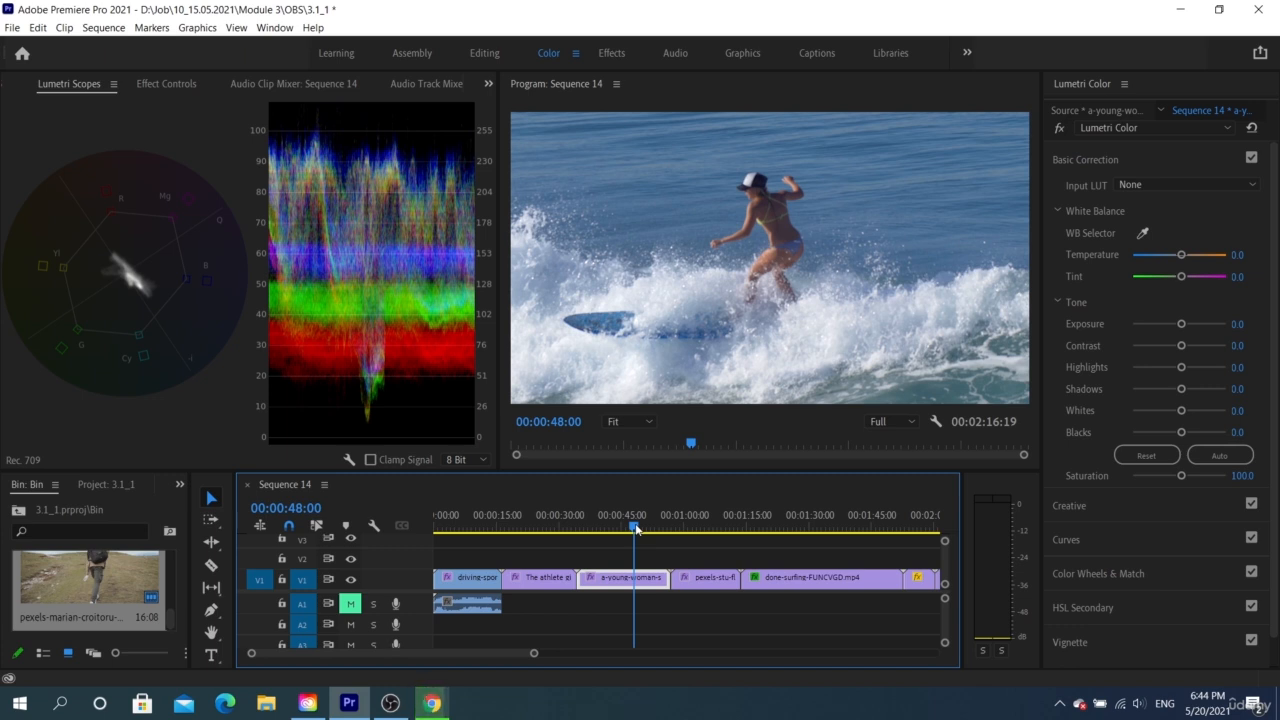
pyautogui.click(785, 527)
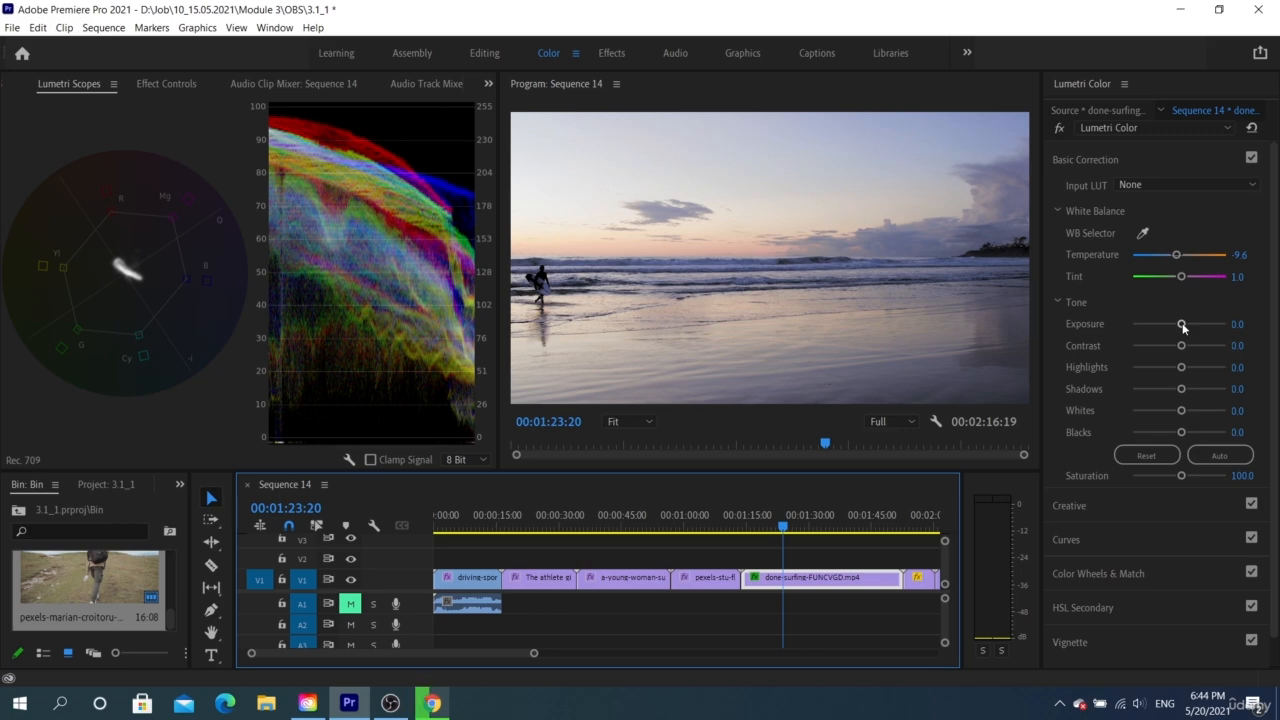
pyautogui.moveTo(1183, 326); pyautogui.dragTo(1177, 326)
pyautogui.moveTo(1174, 326); pyautogui.dragTo(1171, 328)
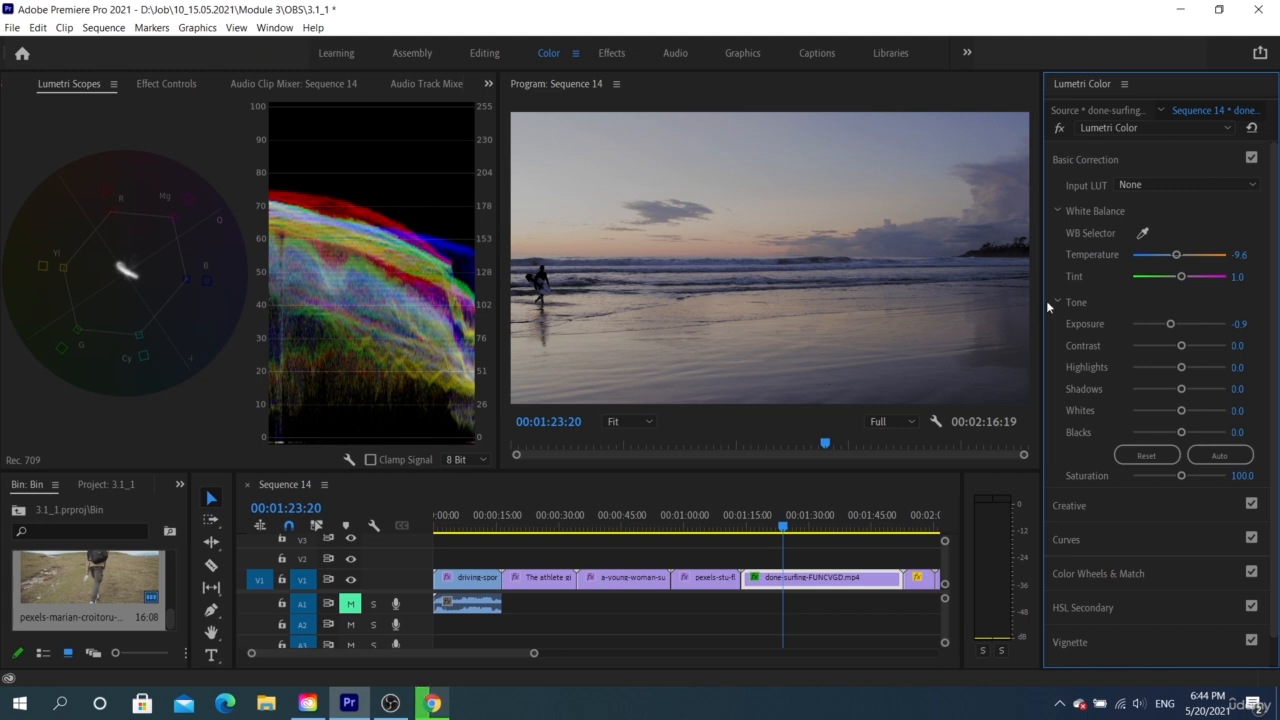
pyautogui.doubleClick(1170, 324)
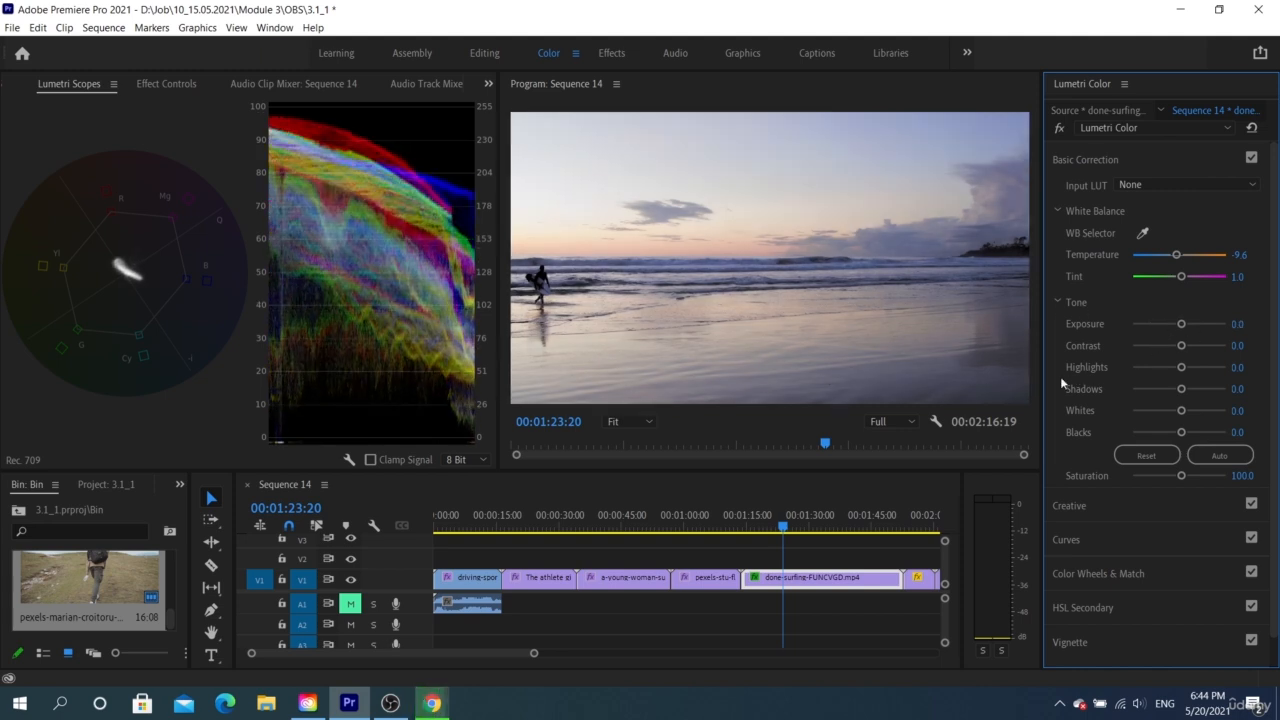
# - Move the playhead to 00:02:05:15 in the backpacker clip and lower its exposure to -0.5
pyautogui.moveTo(903, 516); pyautogui.dragTo(945, 516)
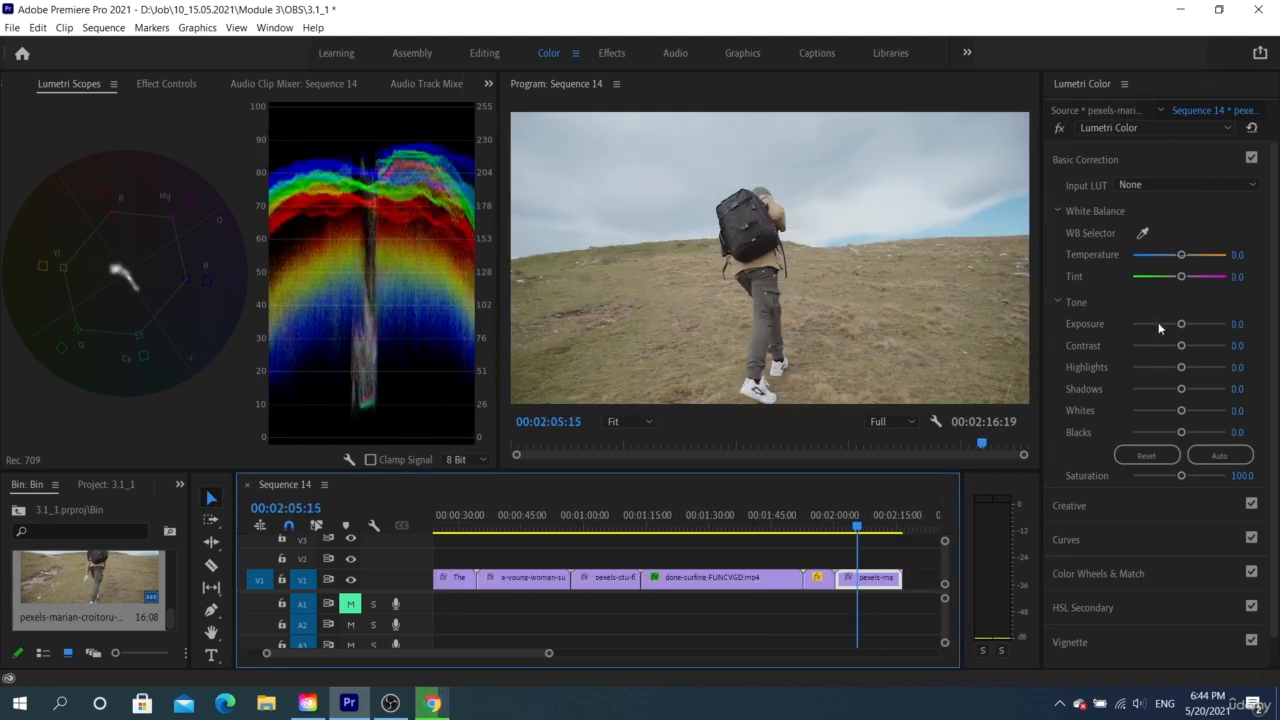
pyautogui.moveTo(1181, 324); pyautogui.dragTo(1175, 324)
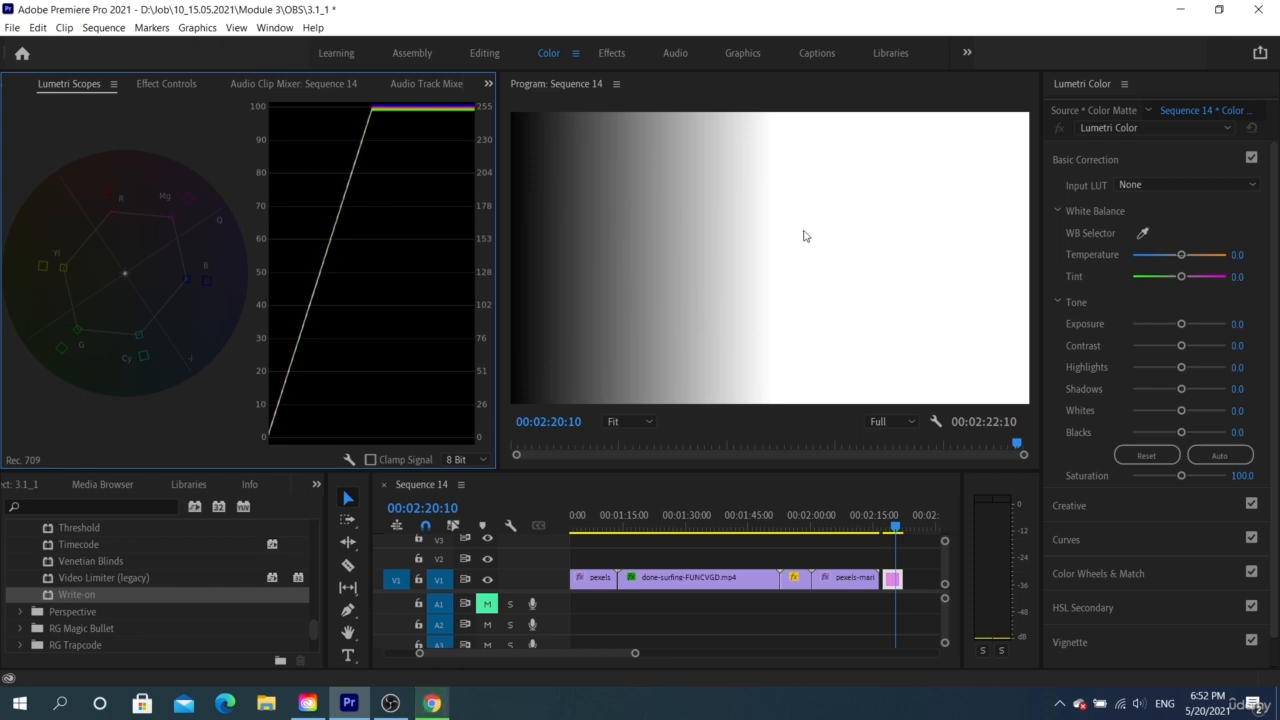
# - Try an exposure of 2.8 on the color matte gradient and return it to 0.0
pyautogui.moveTo(1181, 323)
pyautogui.mouseDown()
pyautogui.moveTo(1149, 323)
pyautogui.moveTo(1205, 316)
pyautogui.mouseUp()
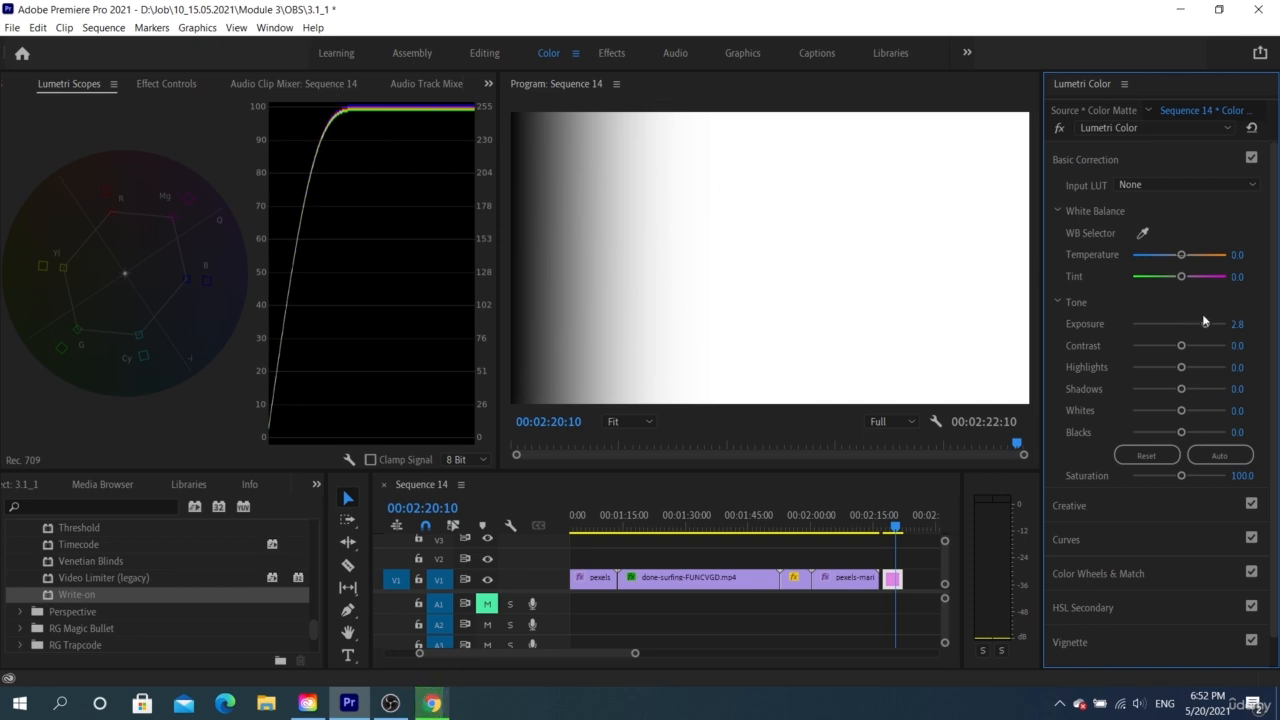
pyautogui.moveTo(1205, 321); pyautogui.dragTo(1180, 328)
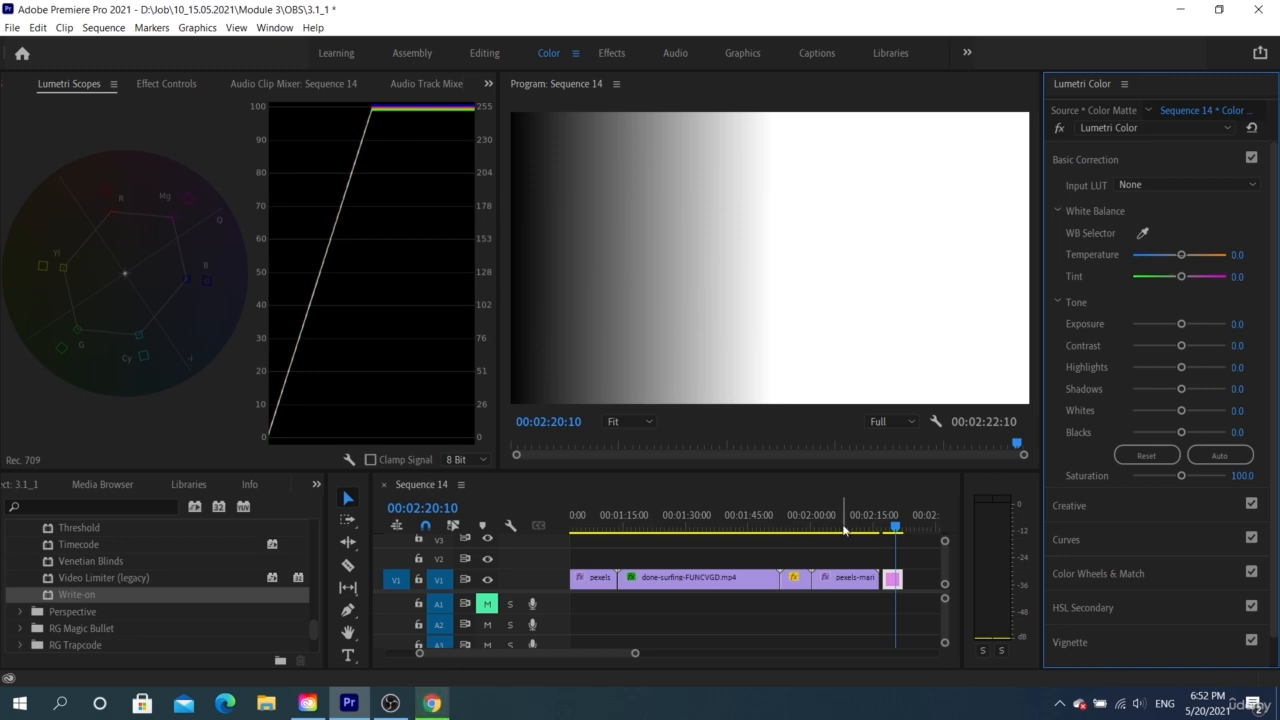
# - Move the playhead to 00:02:07:10 in the backpacker clip and sample the white shoe for white balance
pyautogui.click(842, 528)
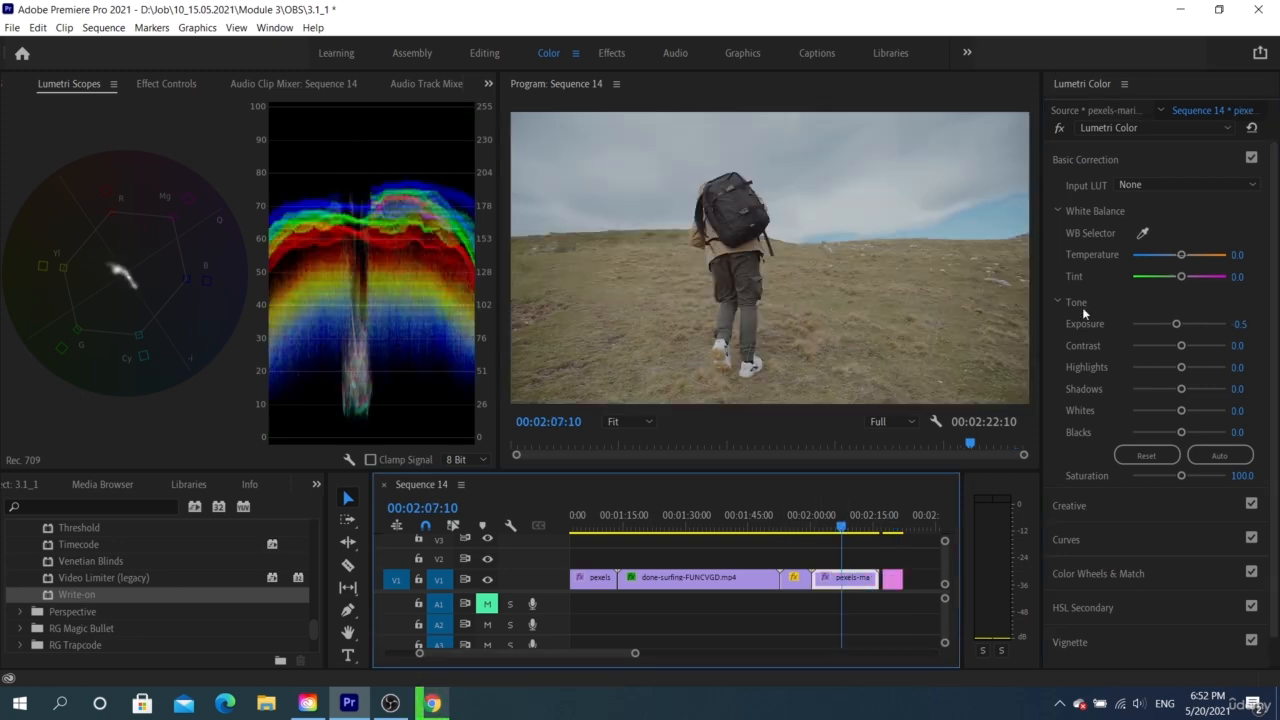
pyautogui.click(1142, 233)
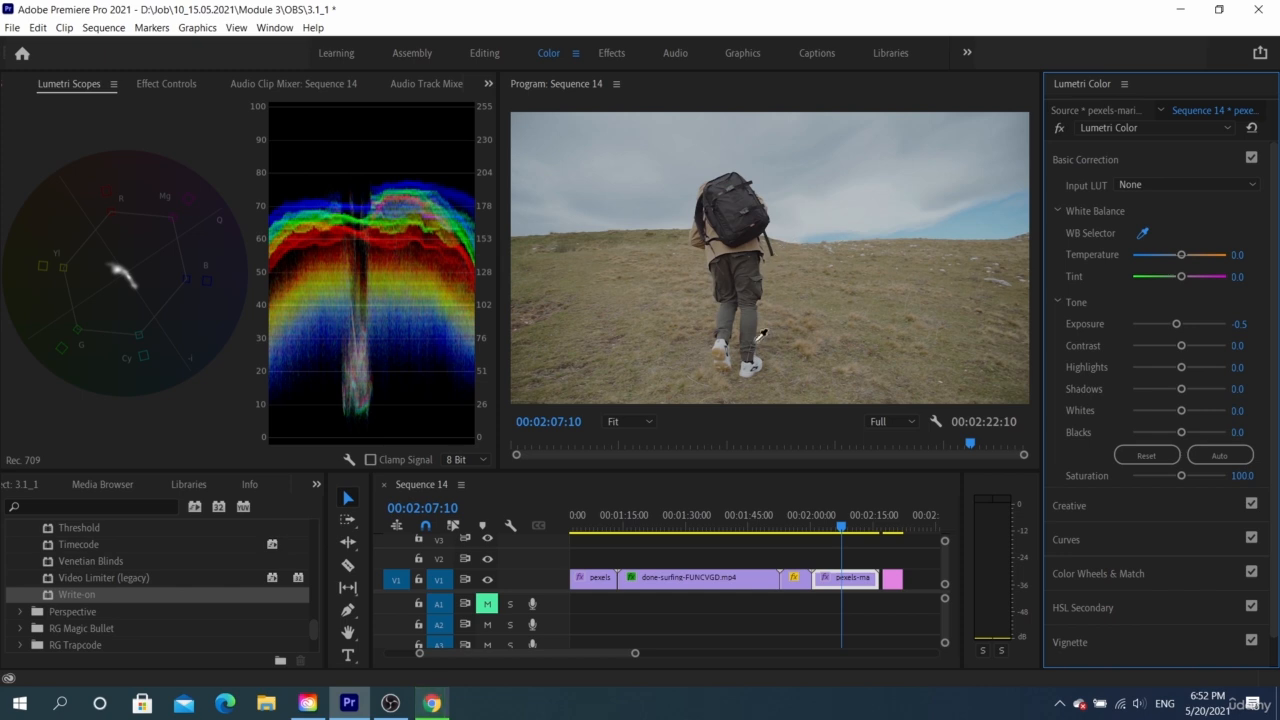
pyautogui.click(743, 374)
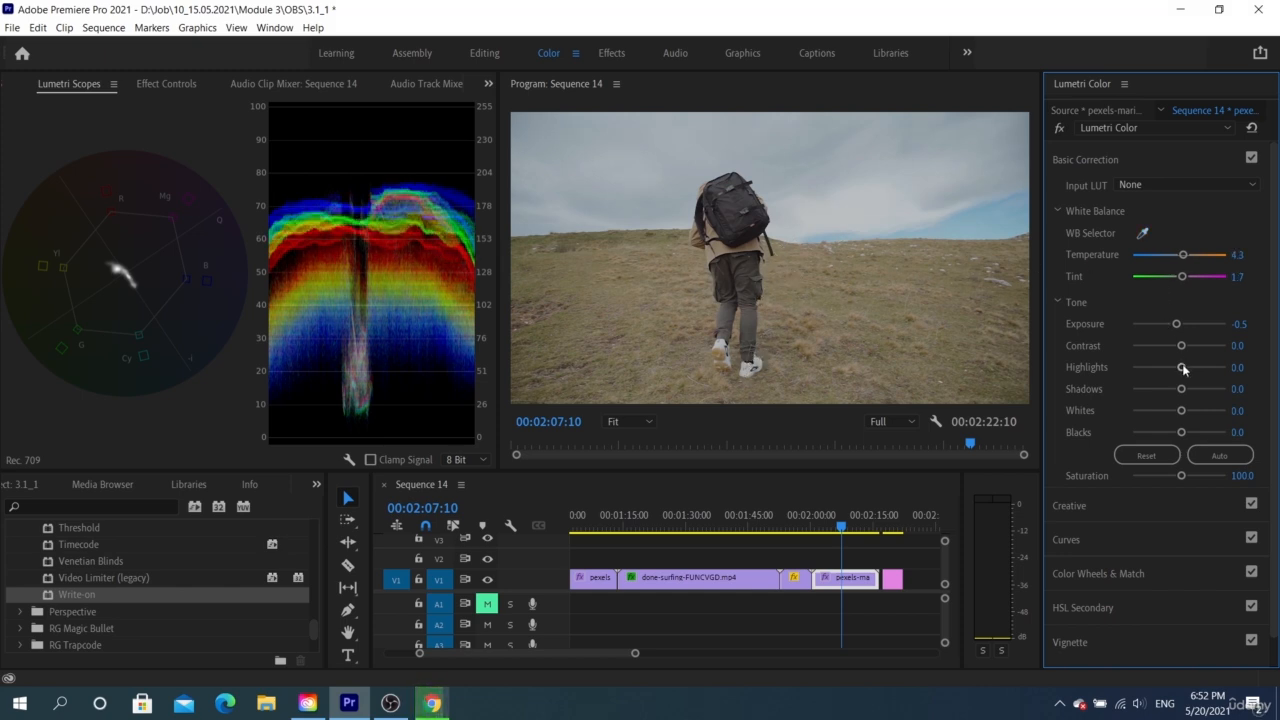
# - Try a contrast of 78.8 on the backpacker clip, check it at 00:02:06:00, and reset the contrast to 0.0
pyautogui.moveTo(1181, 348); pyautogui.dragTo(1214, 323)
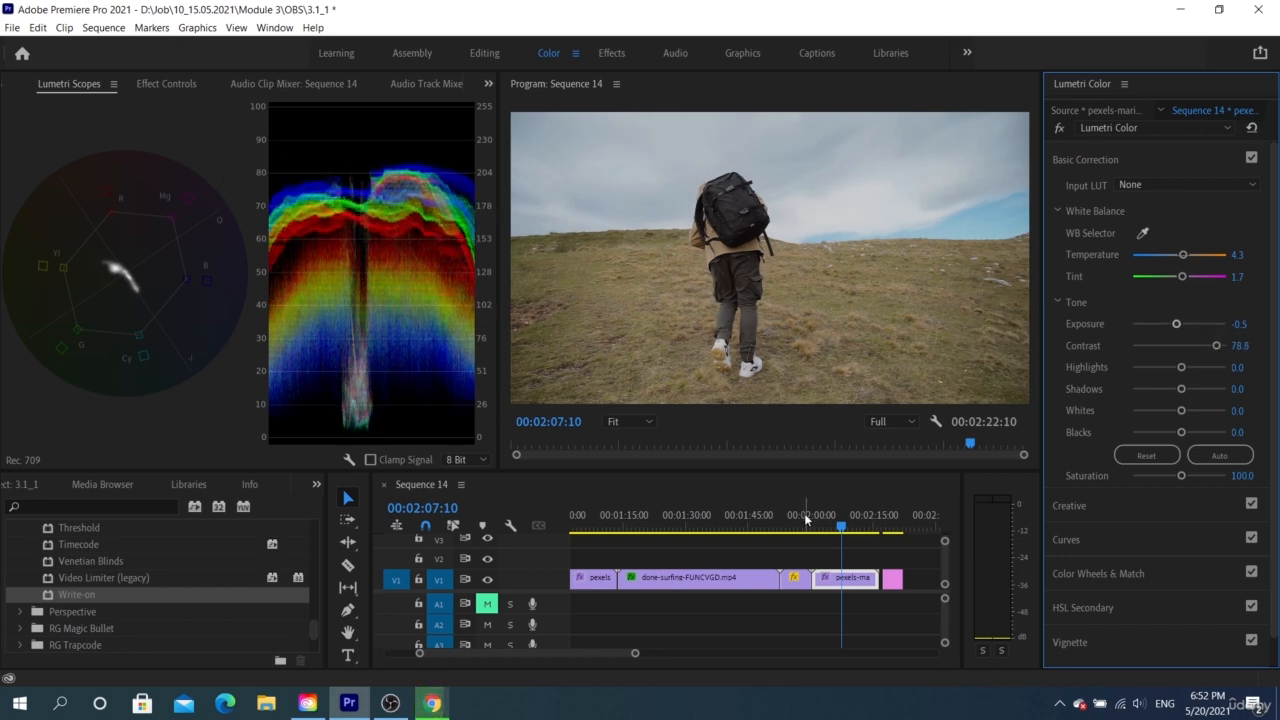
pyautogui.moveTo(800, 530); pyautogui.dragTo(812, 532)
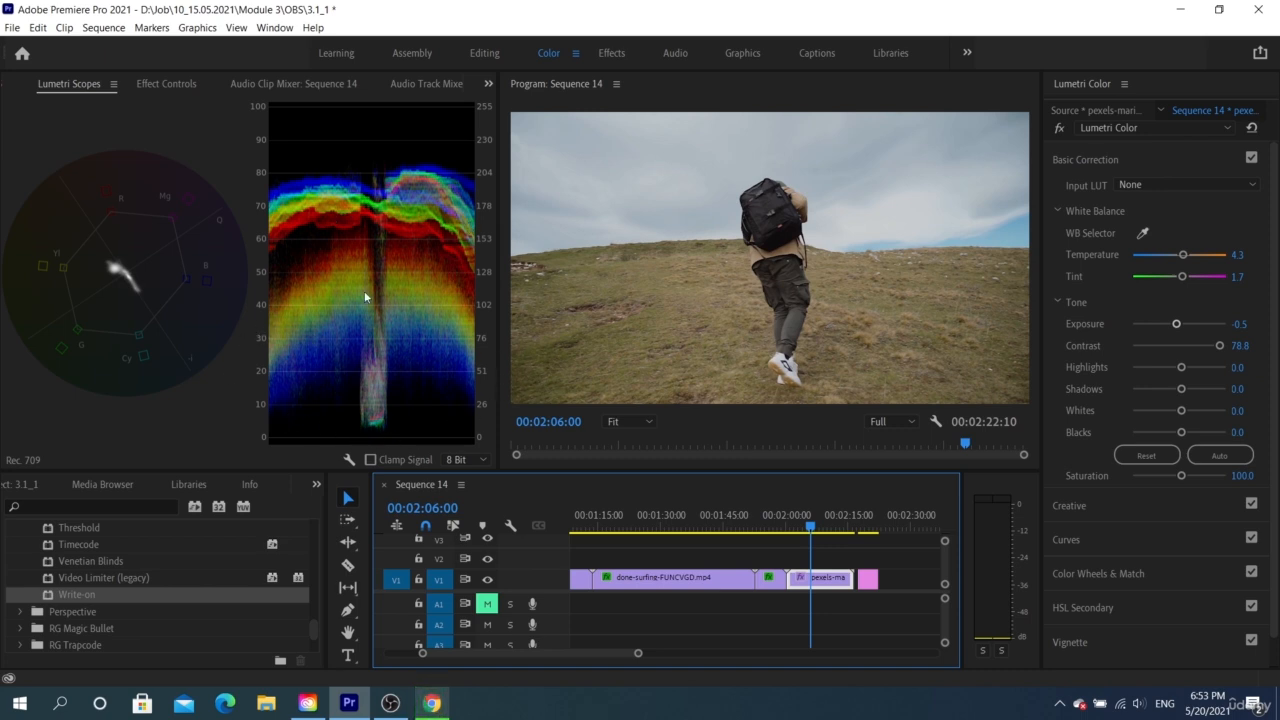
pyautogui.click(1185, 346)
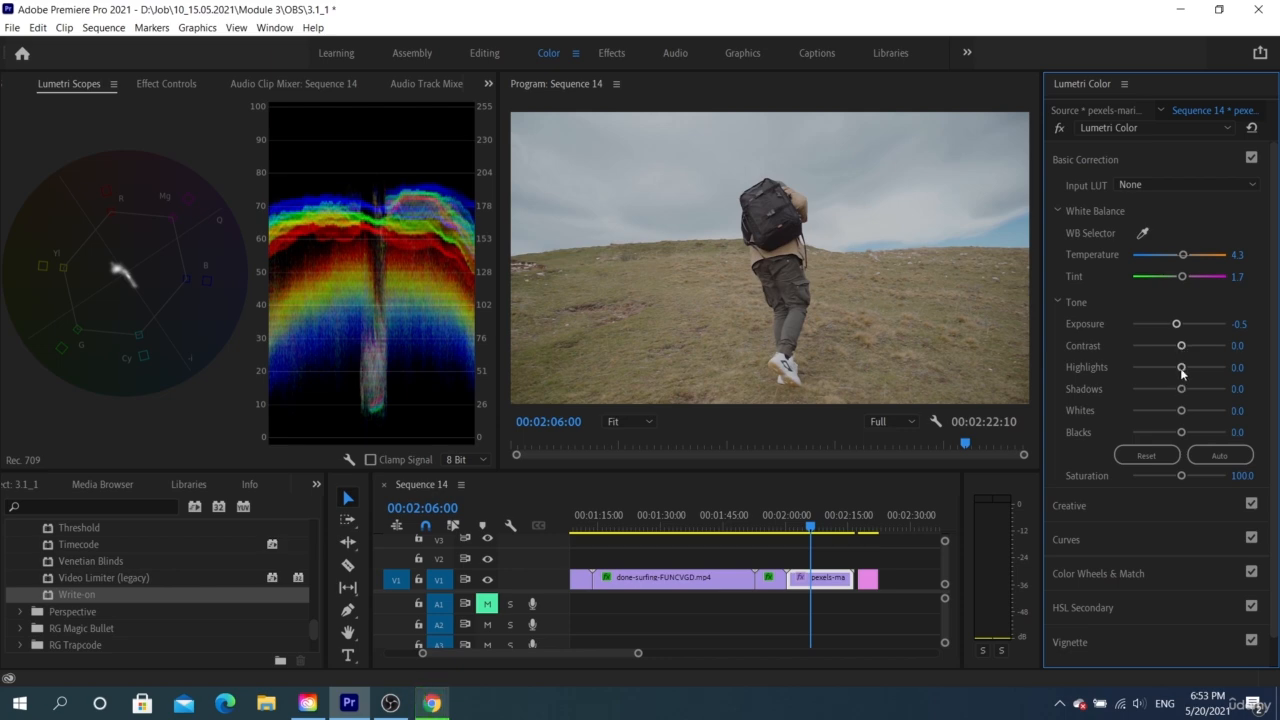
# - Try highlights of 36.3 on the backpacker clip, then settle on highlights 4.4 and shadows 15.0
pyautogui.moveTo(1182, 368)
pyautogui.mouseDown()
pyautogui.moveTo(1220, 367)
pyautogui.moveTo(1182, 370)
pyautogui.moveTo(1196, 368)
pyautogui.mouseUp()
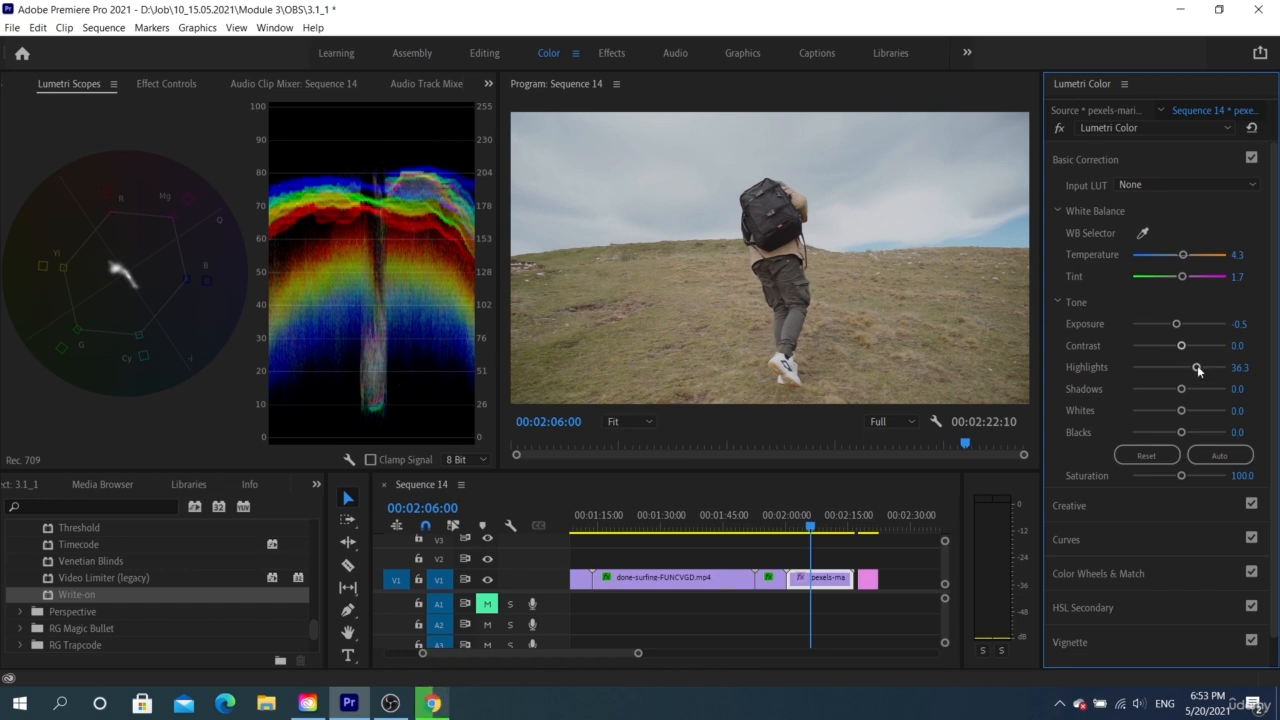
pyautogui.moveTo(1197, 367)
pyautogui.mouseDown()
pyautogui.moveTo(1182, 368)
pyautogui.moveTo(1216, 389)
pyautogui.moveTo(1186, 389)
pyautogui.mouseUp()
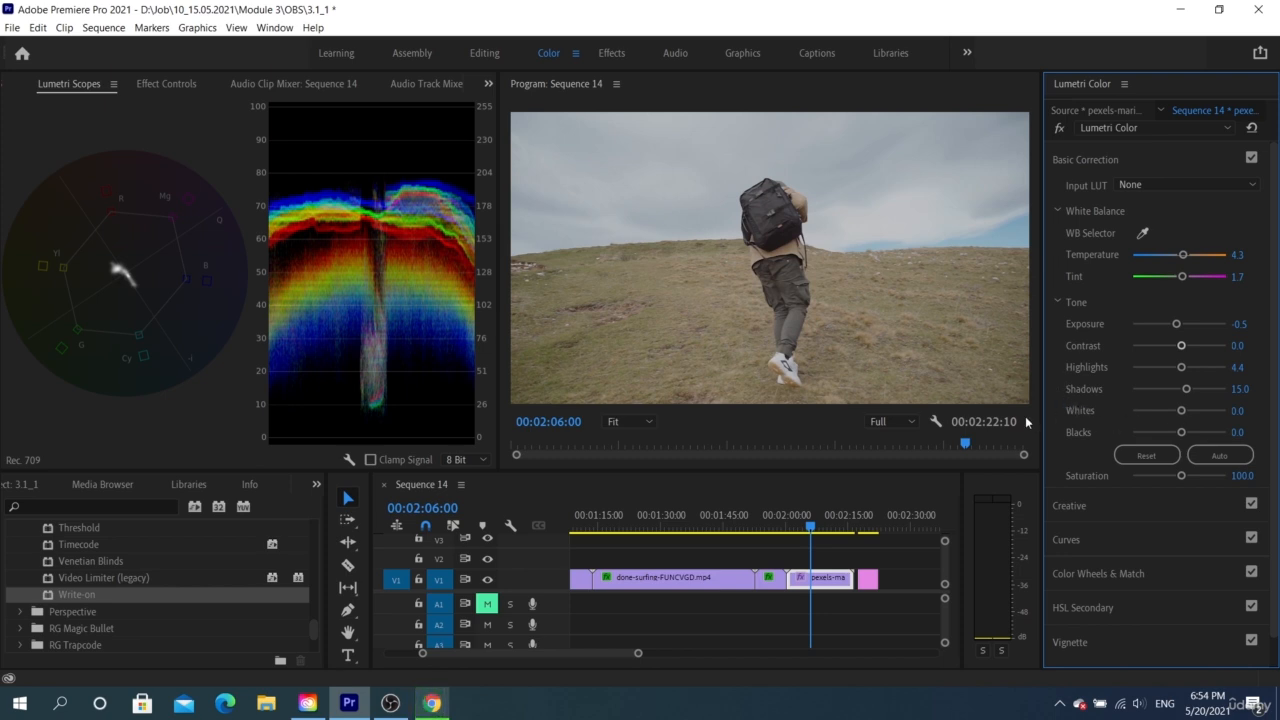
# - Try highlights of 100.0 and shadows of -100.0 on the color matte gradient at 00:02:19:10, resetting each to 0.0
pyautogui.click(866, 528)
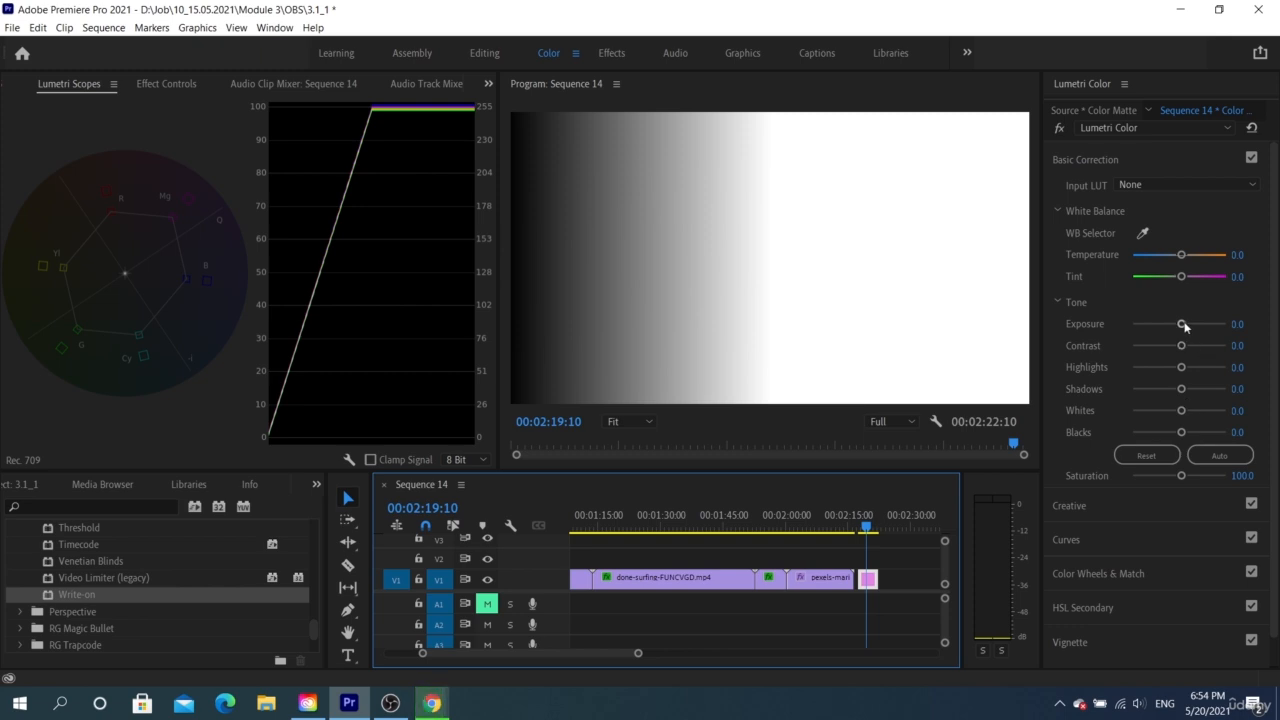
pyautogui.moveTo(1181, 369); pyautogui.dragTo(1226, 374)
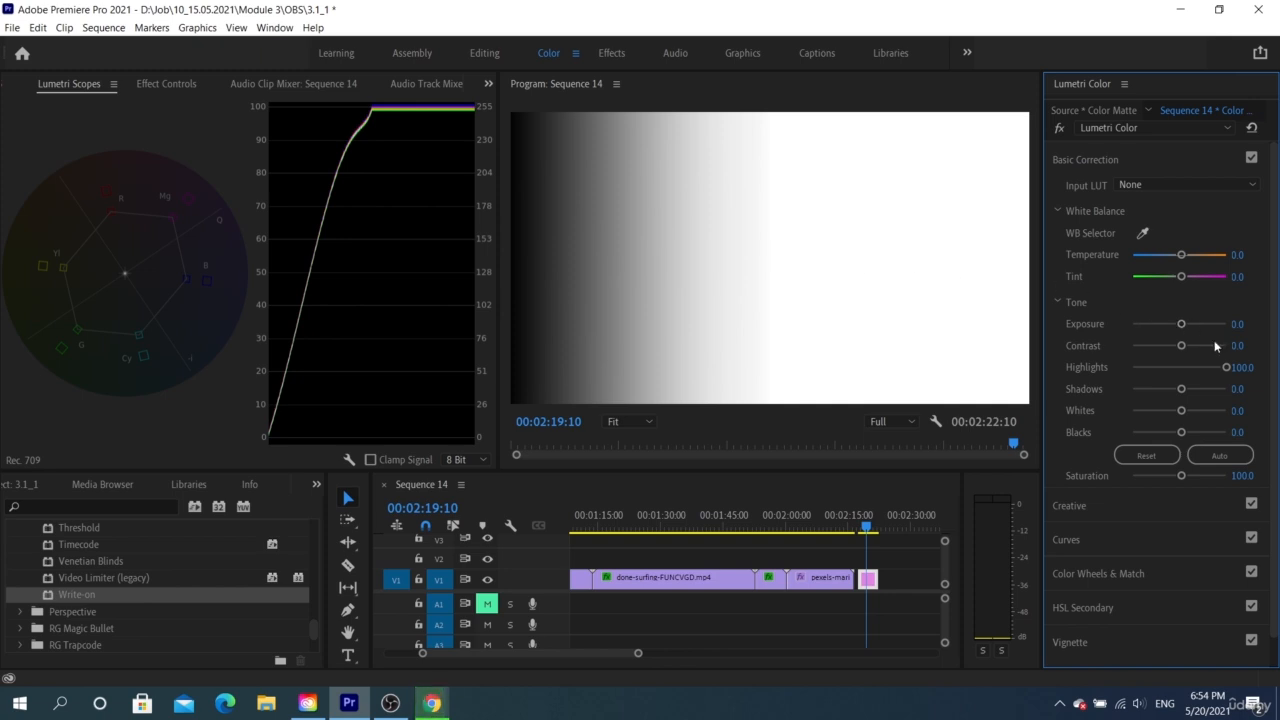
pyautogui.moveTo(1220, 367); pyautogui.dragTo(1106, 390)
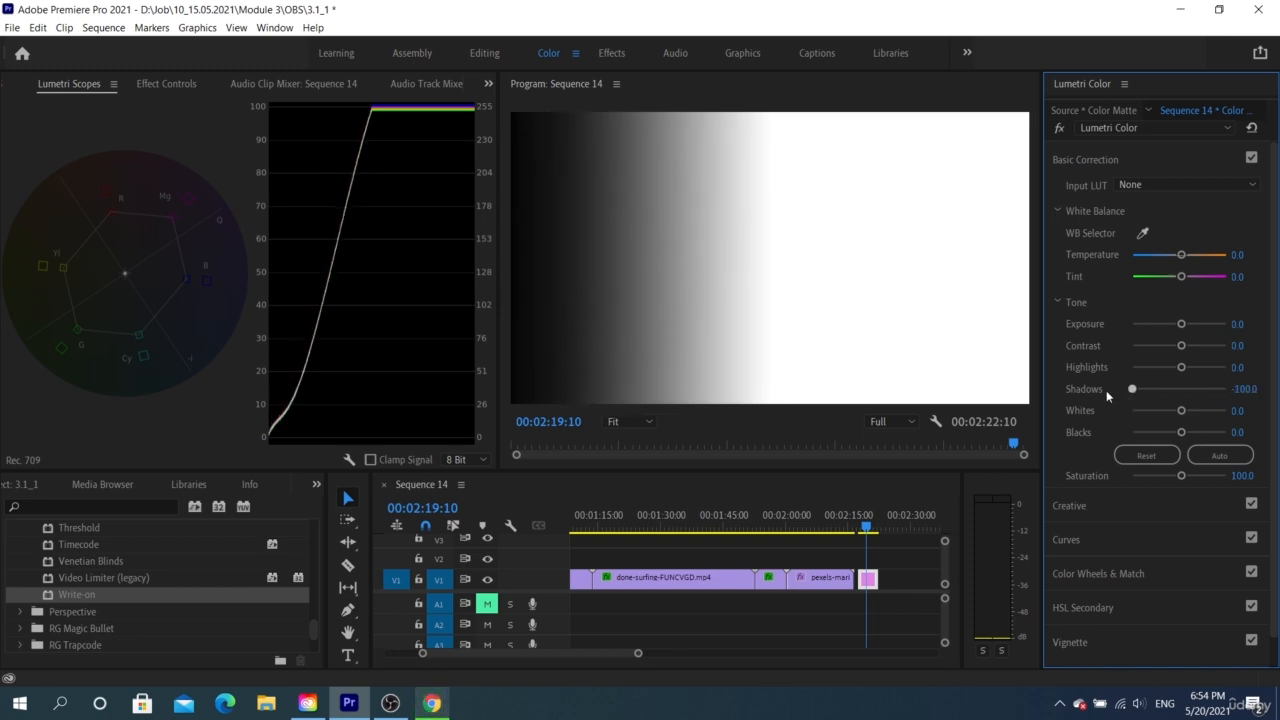
pyautogui.click(1186, 389)
pyautogui.doubleClick(1184, 390)
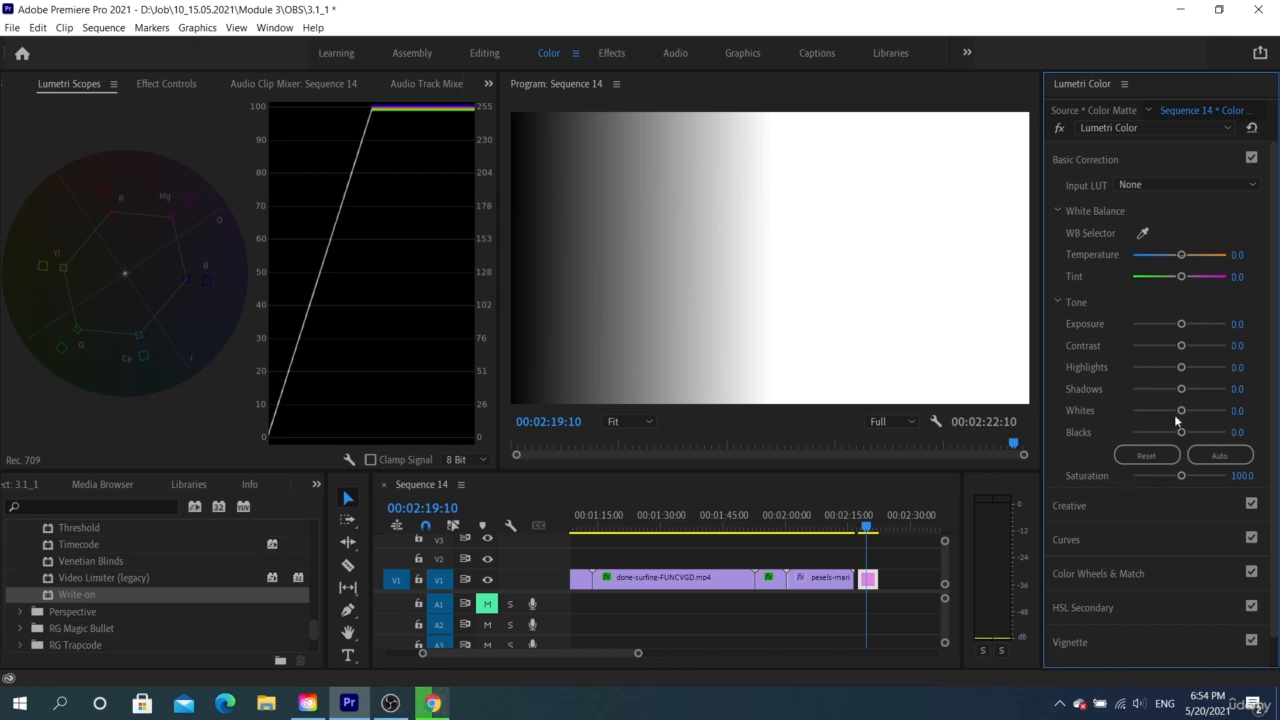
# - Compare whites of 2.7 and -34.5 with an exposure of 0.4 on the color matte gradient, resetting each control
pyautogui.moveTo(1175, 414)
pyautogui.mouseDown()
pyautogui.moveTo(1201, 416)
pyautogui.moveTo(1128, 416)
pyautogui.moveTo(1210, 416)
pyautogui.moveTo(1180, 412)
pyautogui.mouseUp()
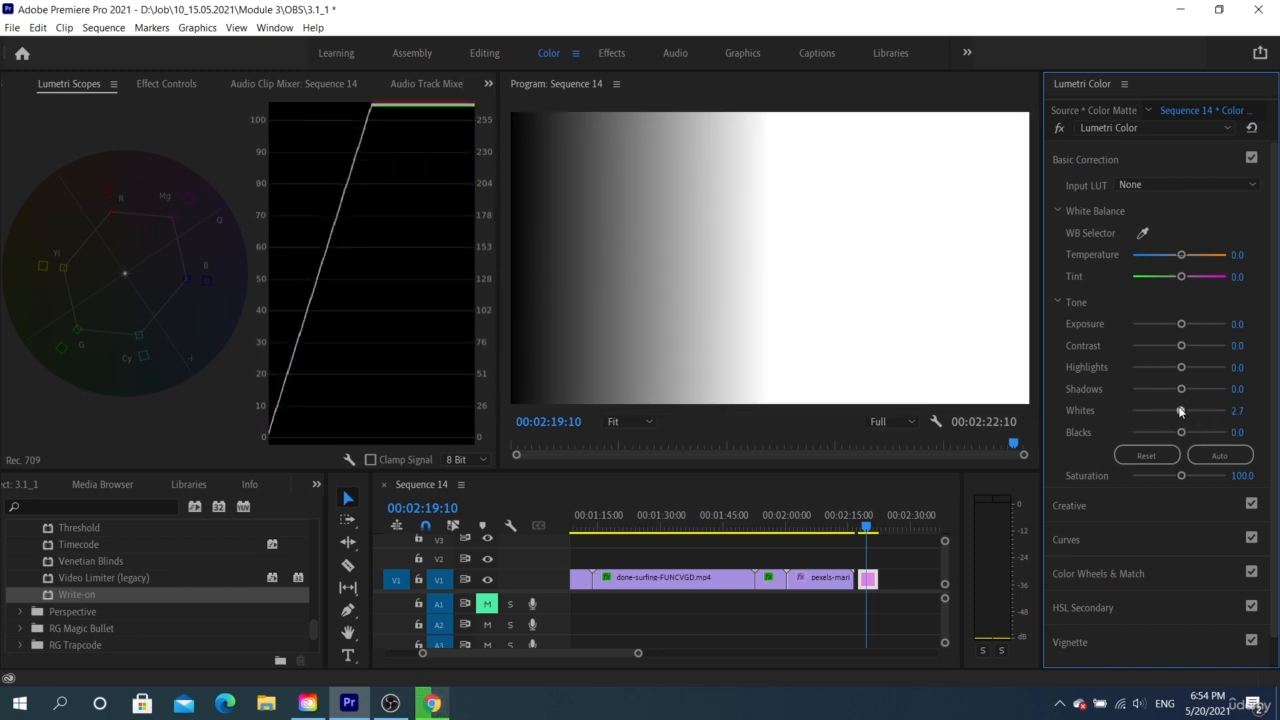
pyautogui.doubleClick(1180, 410)
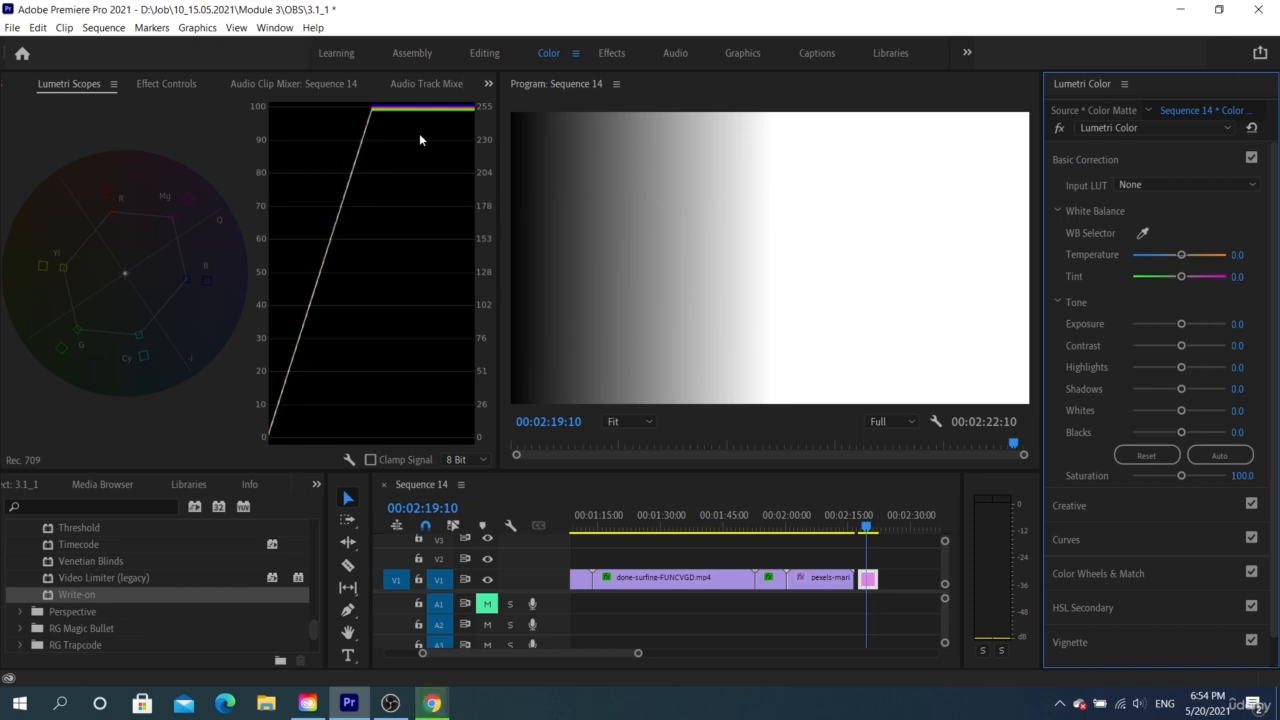
pyautogui.moveTo(1181, 324)
pyautogui.mouseDown()
pyautogui.moveTo(1200, 328)
pyautogui.moveTo(1183, 327)
pyautogui.mouseUp()
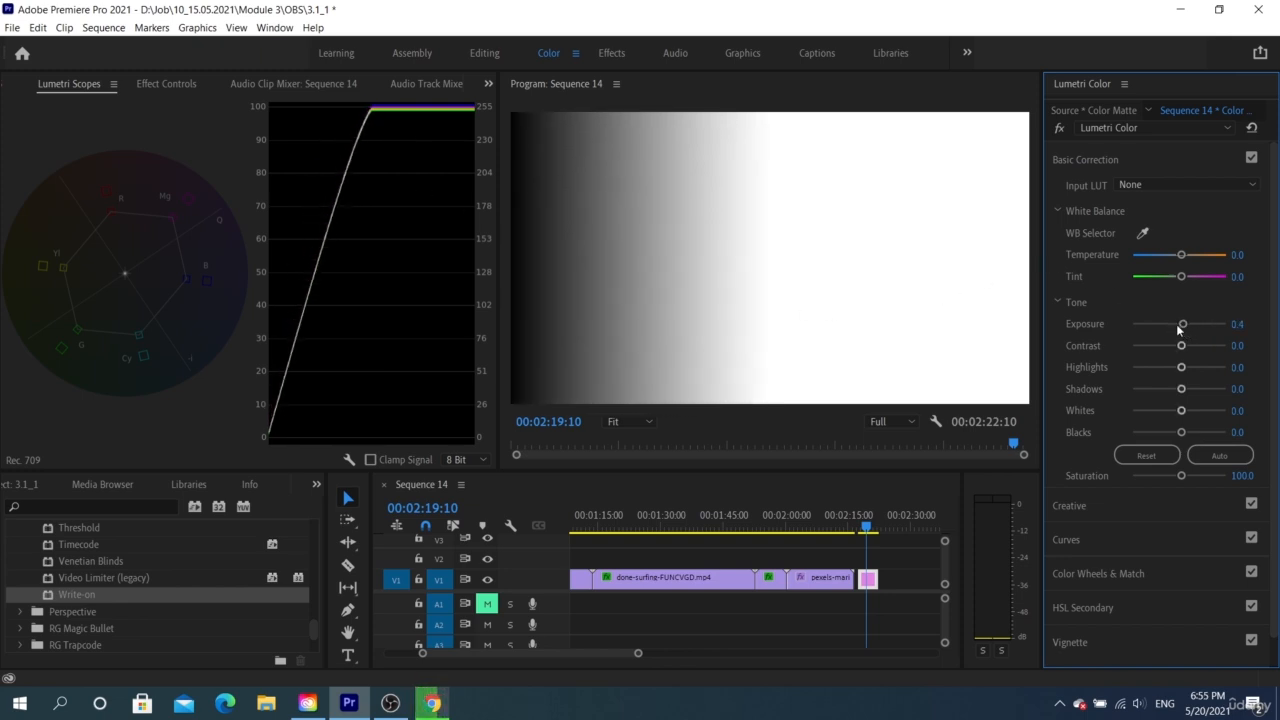
pyautogui.doubleClick(1178, 324)
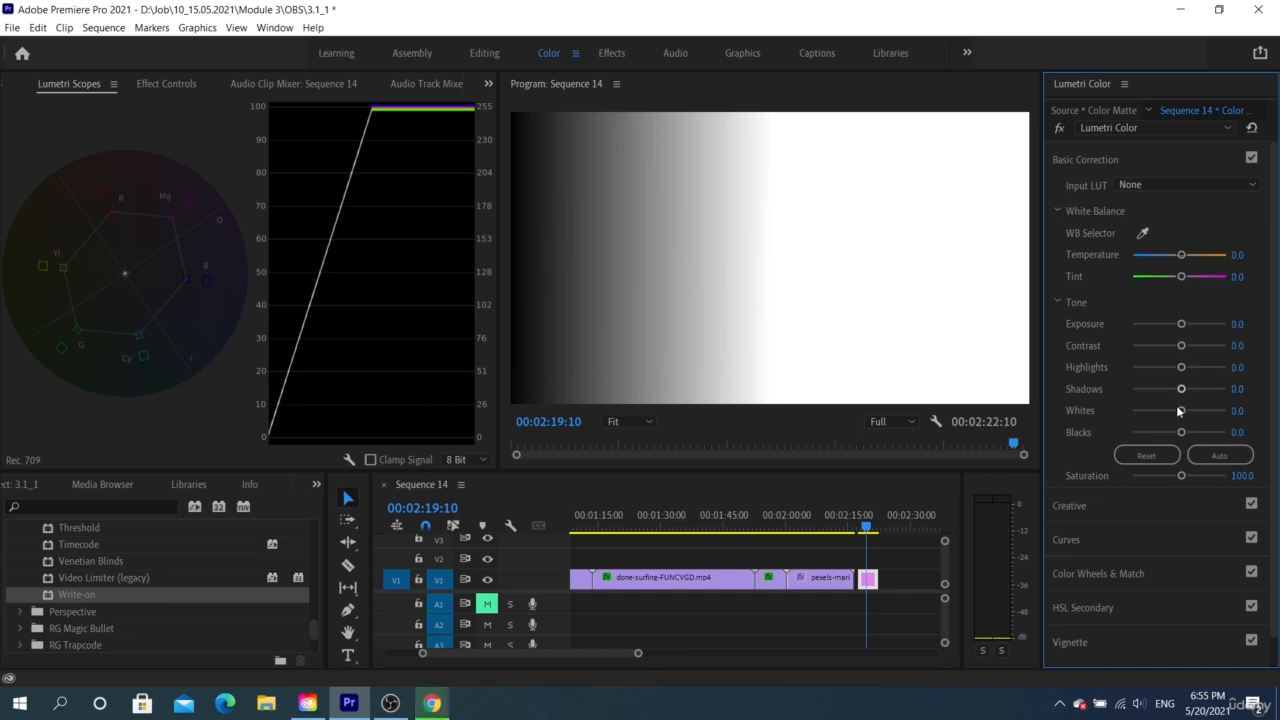
pyautogui.moveTo(1177, 409)
pyautogui.mouseDown()
pyautogui.moveTo(1127, 410)
pyautogui.moveTo(1163, 414)
pyautogui.mouseUp()
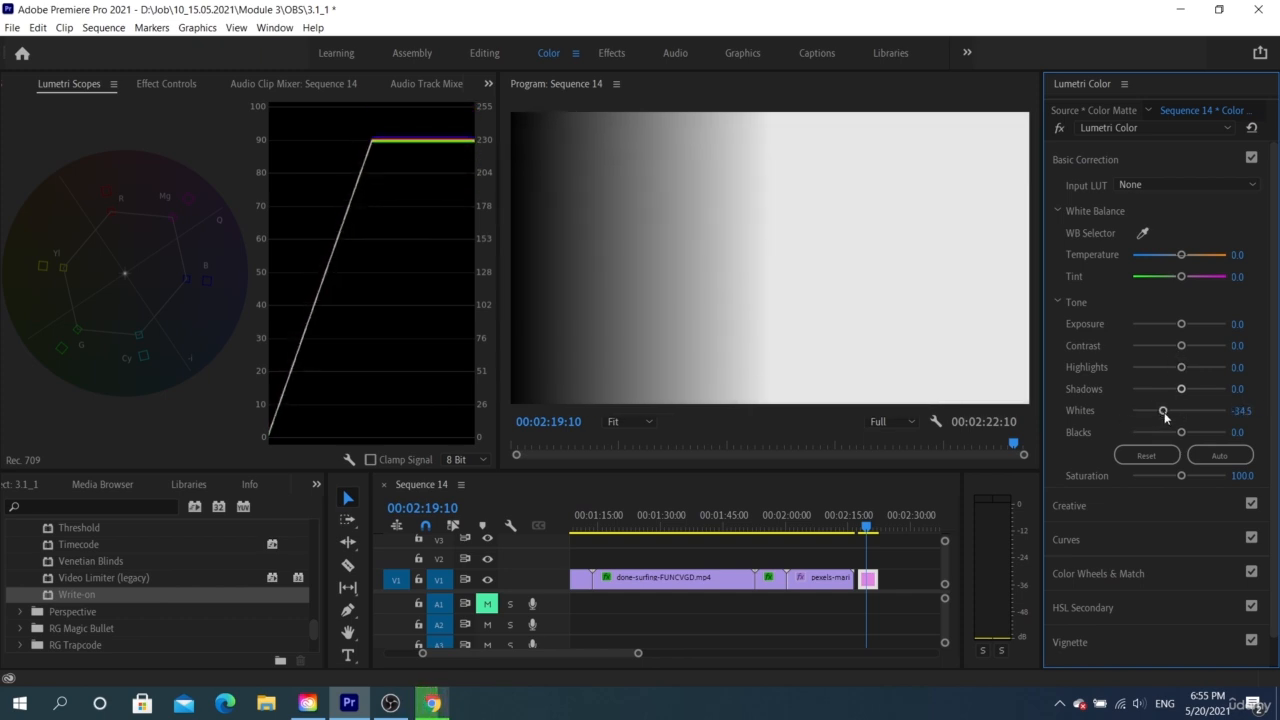
# - Try the automatic tone correction on the done-surfing clip at 00:01:31:10 and return its tone values to 0.0
pyautogui.click(667, 524)
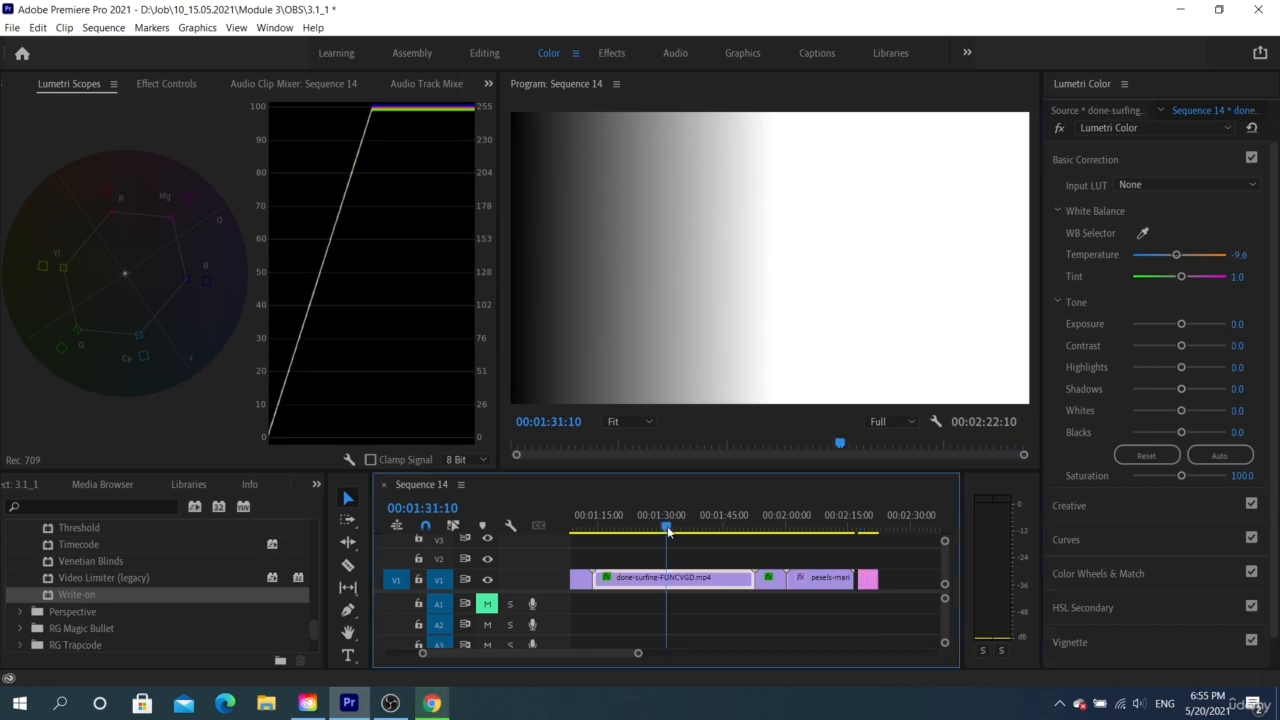
pyautogui.scroll(4, 691, 531)
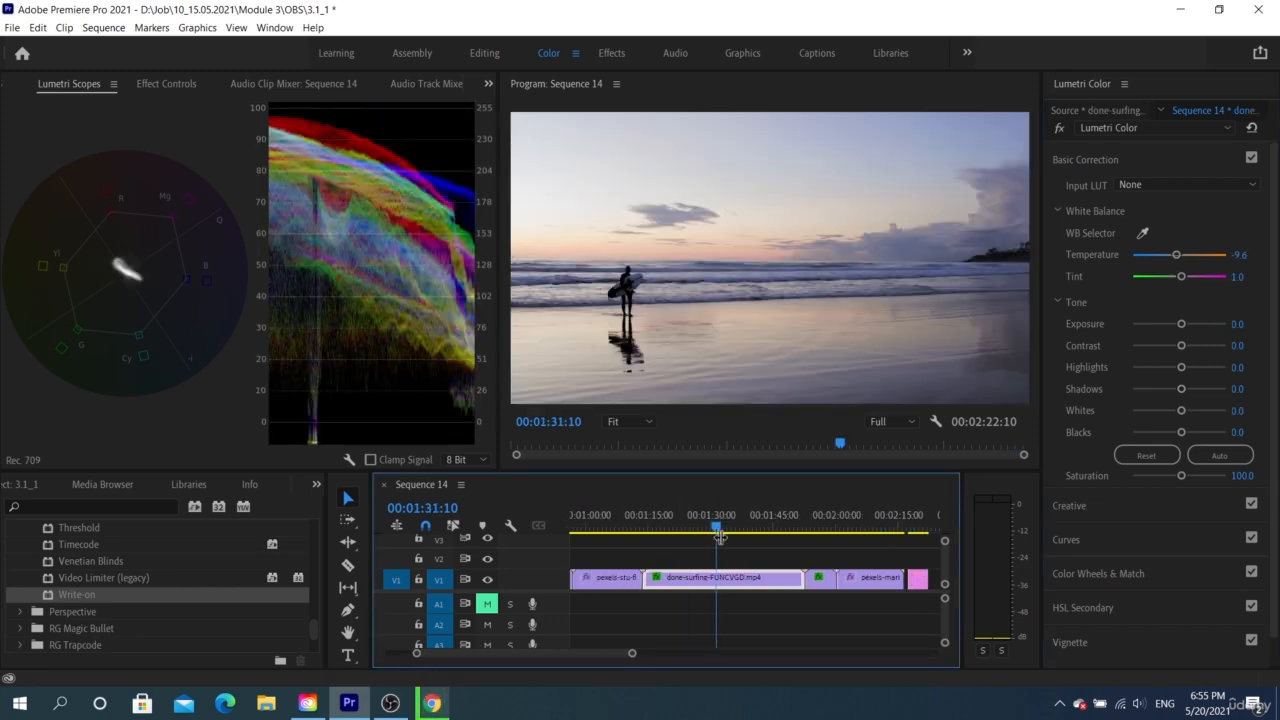
pyautogui.scroll(-1, 720, 536)
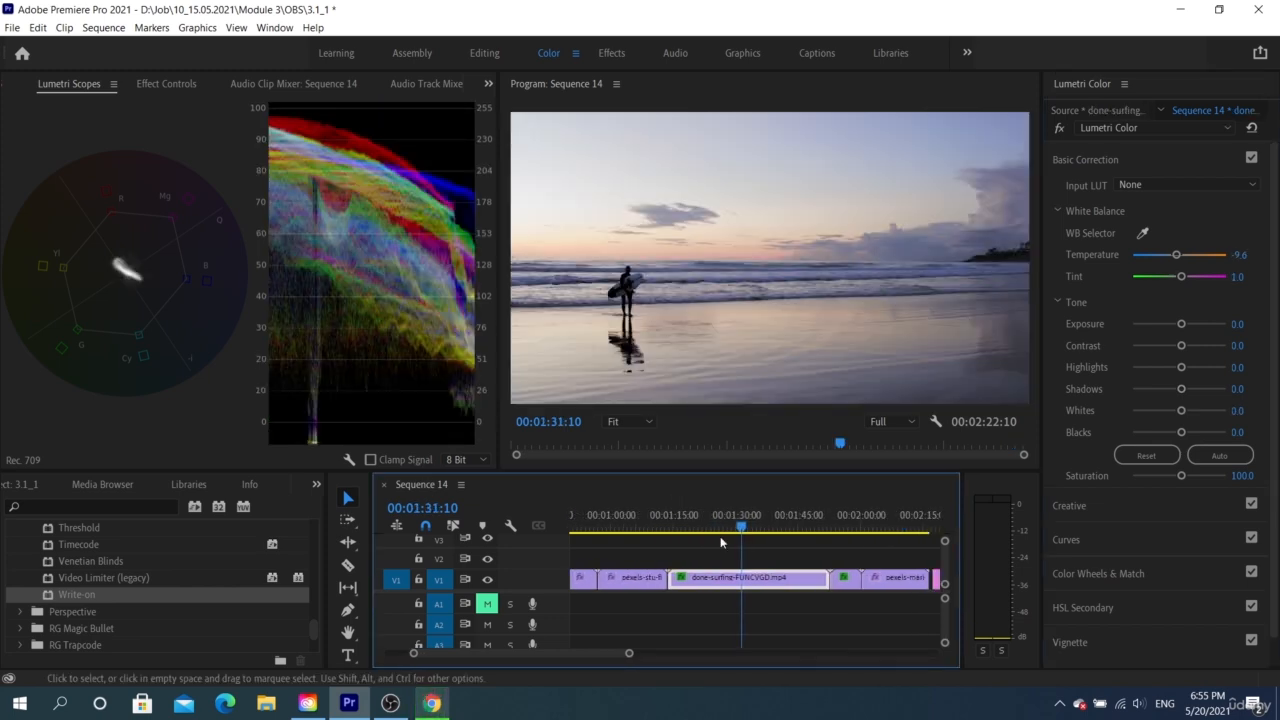
pyautogui.click(1220, 455)
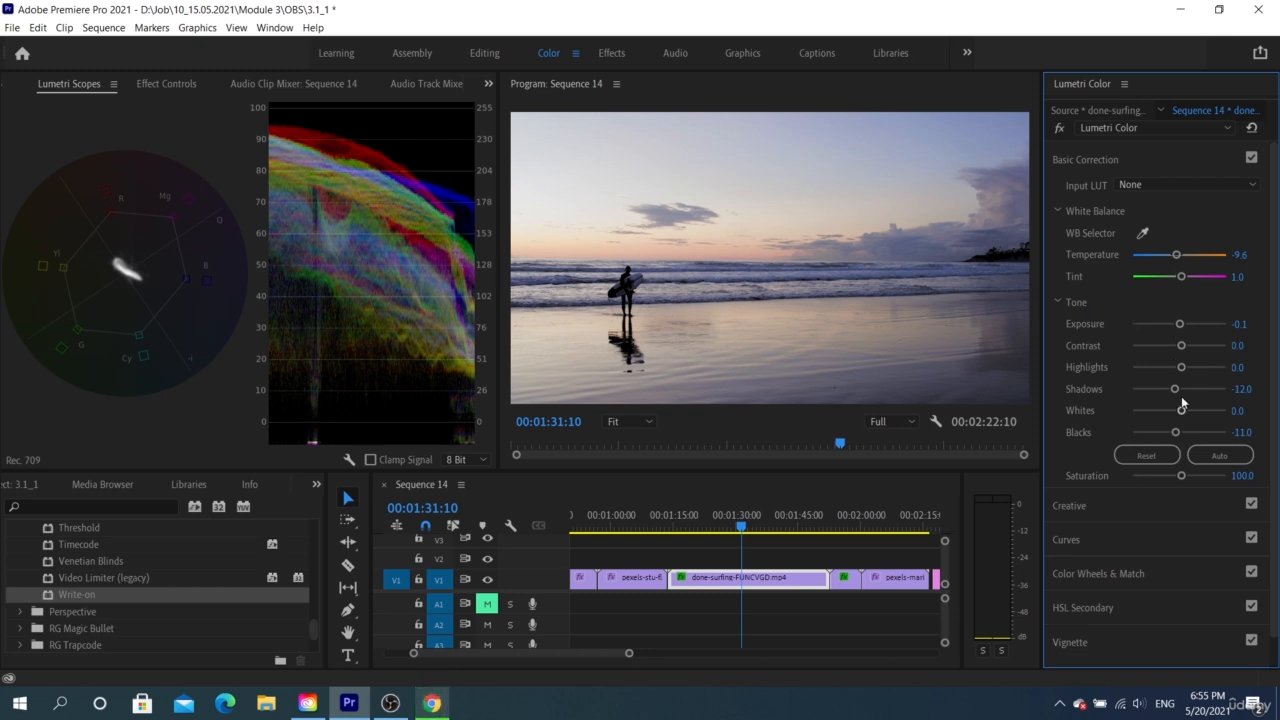
pyautogui.click(1224, 455)
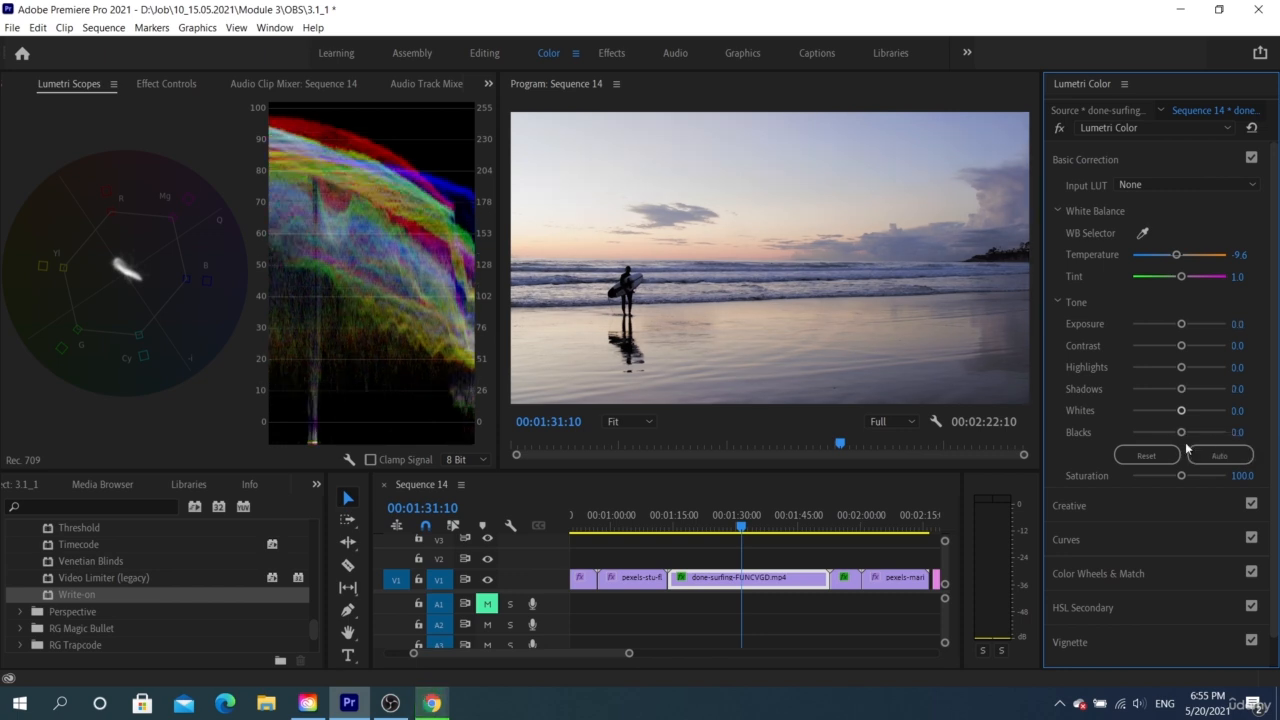
# - Apply the automatic tone correction to the backpacker clip at 00:02:13:05 and undo it
pyautogui.click(843, 515)
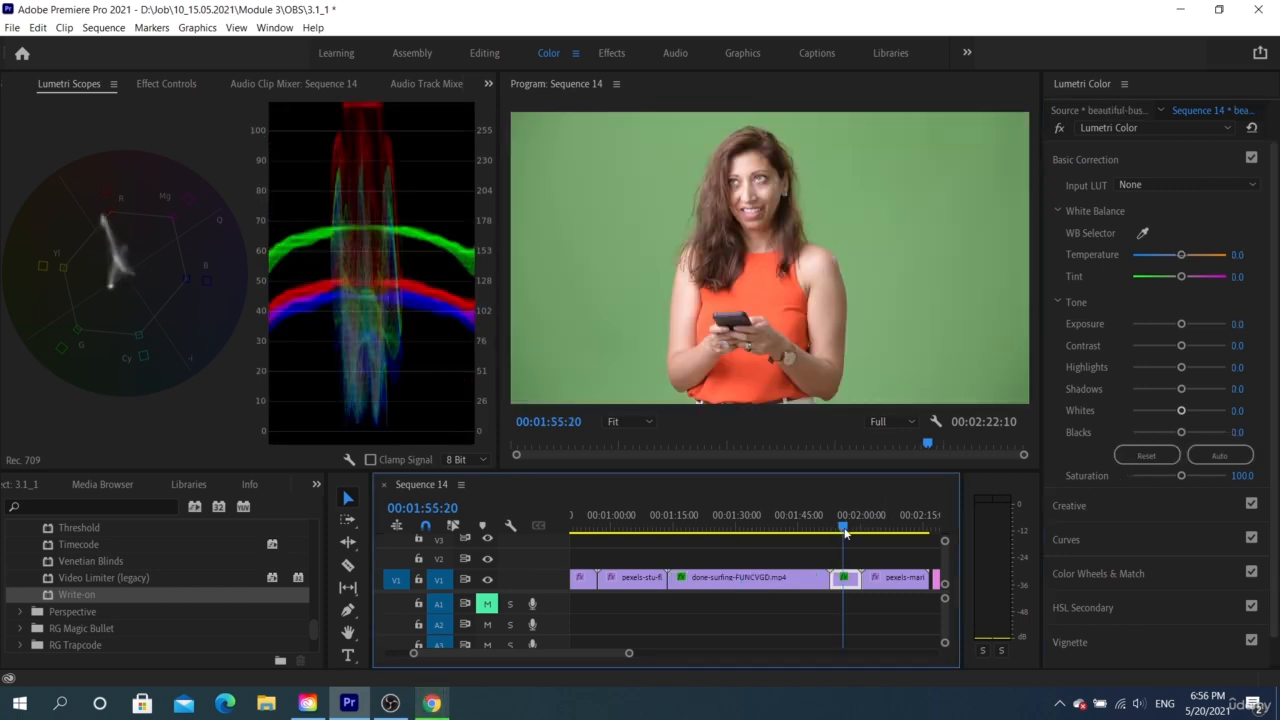
pyautogui.click(914, 503)
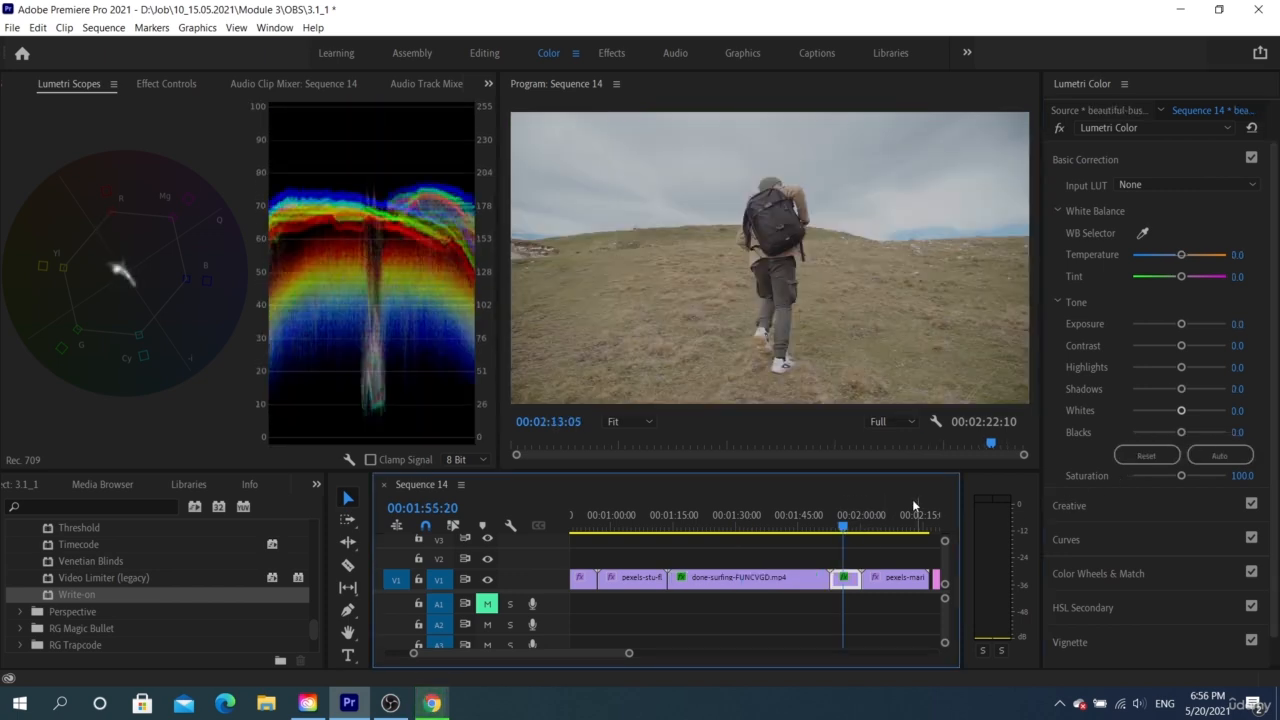
pyautogui.click(1228, 457)
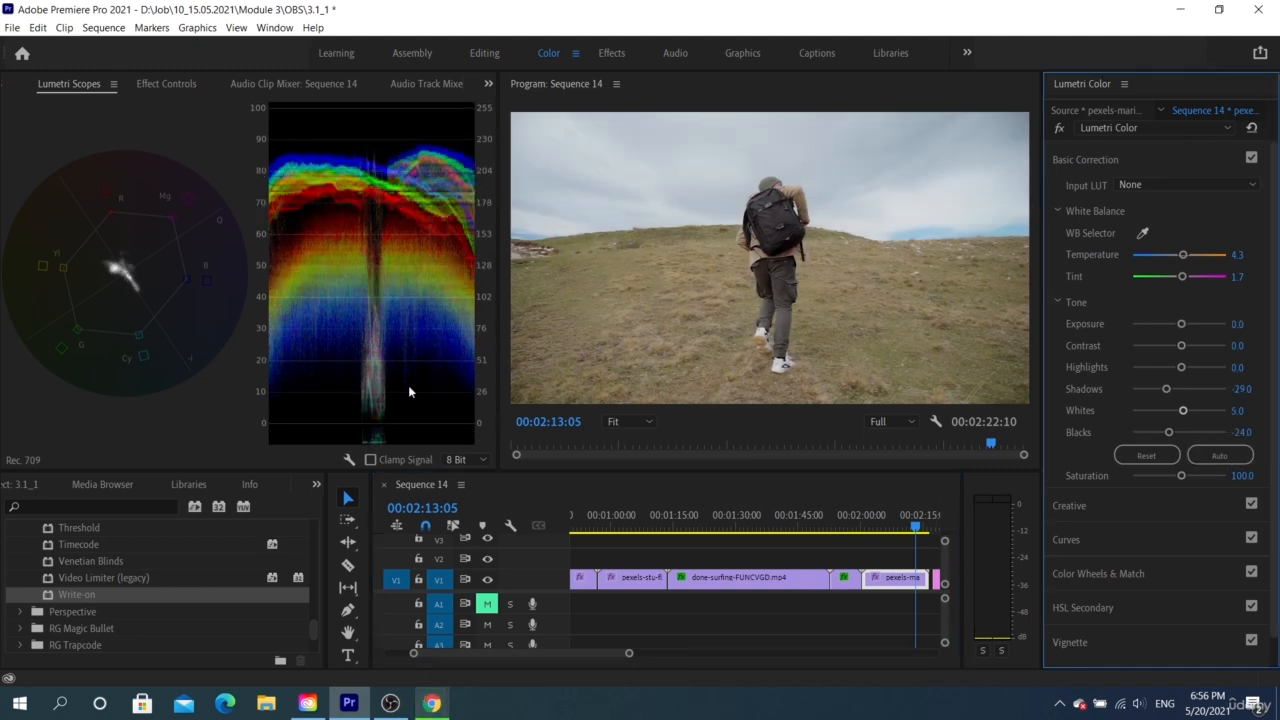
pyautogui.hotkey('ctrl', 'z')
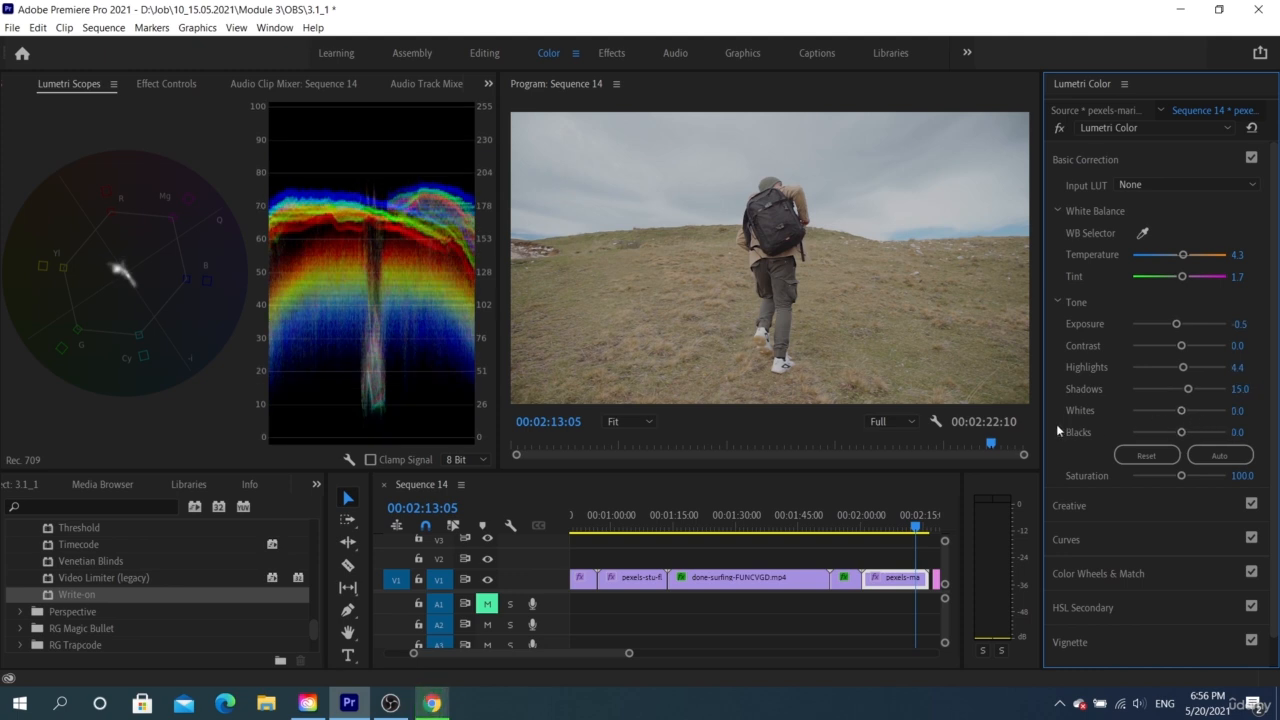
# - Try saturation values of 145.1, 200.0 and 300.0 on the backpacker clip and reset the saturation
pyautogui.moveTo(1182, 476); pyautogui.dragTo(1243, 485)
pyautogui.doubleClick(1238, 486)
pyautogui.moveTo(1167, 479); pyautogui.dragTo(1202, 477)
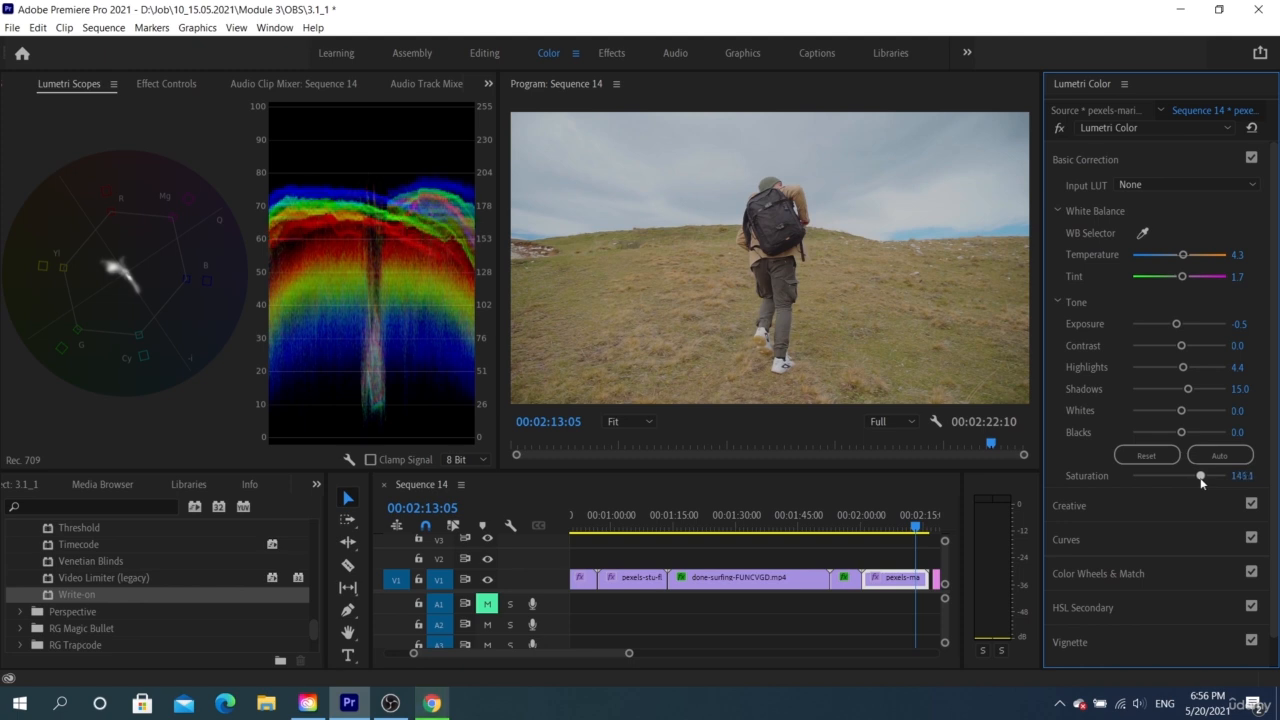
pyautogui.doubleClick(1186, 476)
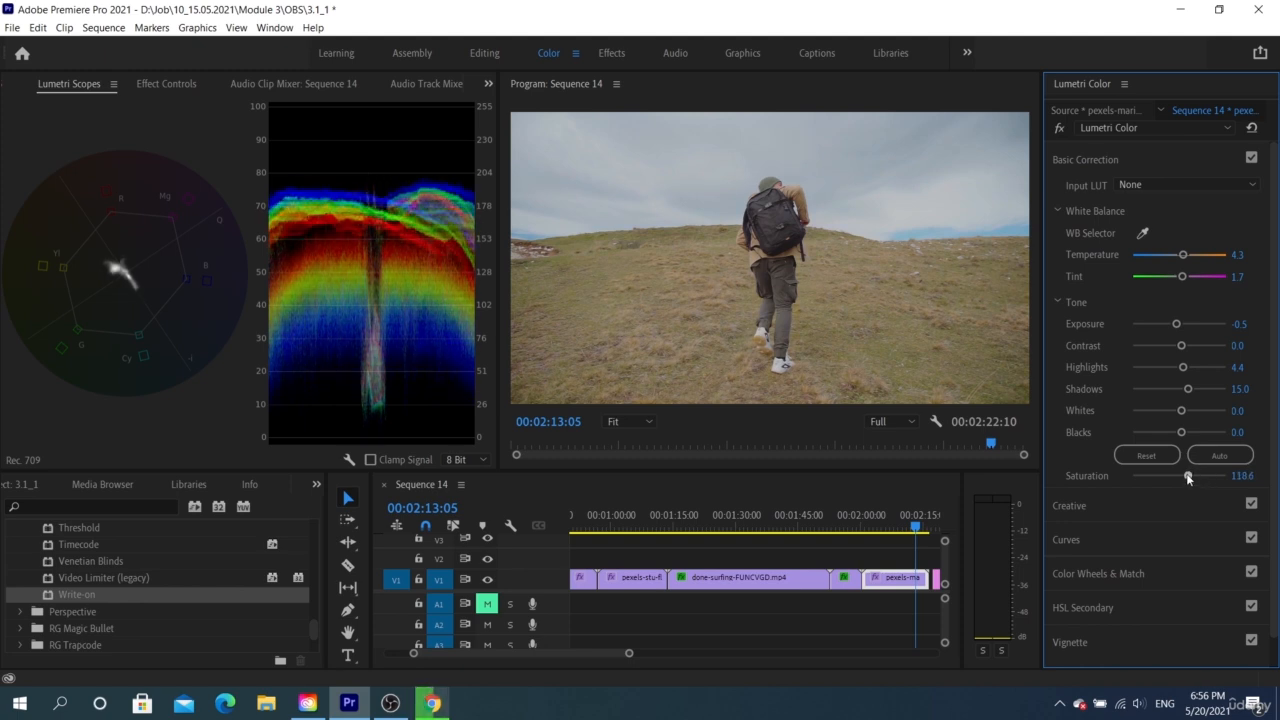
pyautogui.moveTo(1180, 474); pyautogui.dragTo(1243, 482)
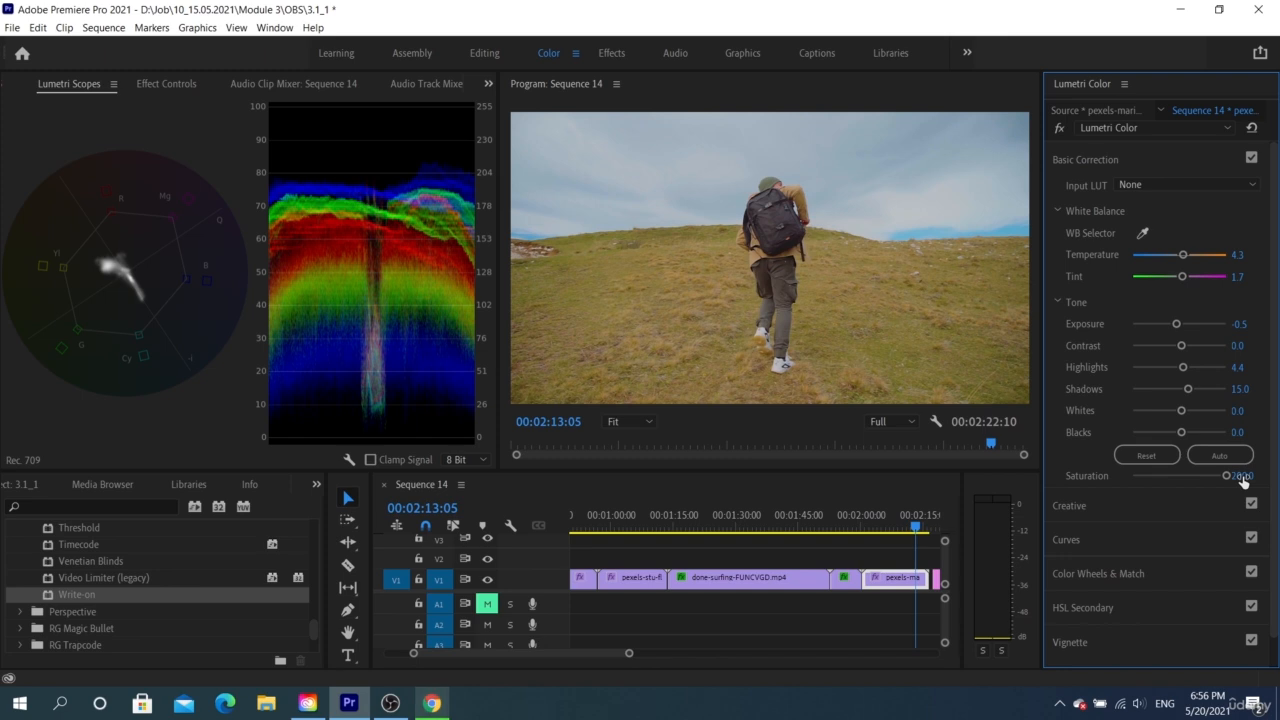
pyautogui.click(1241, 476)
pyautogui.write('300')
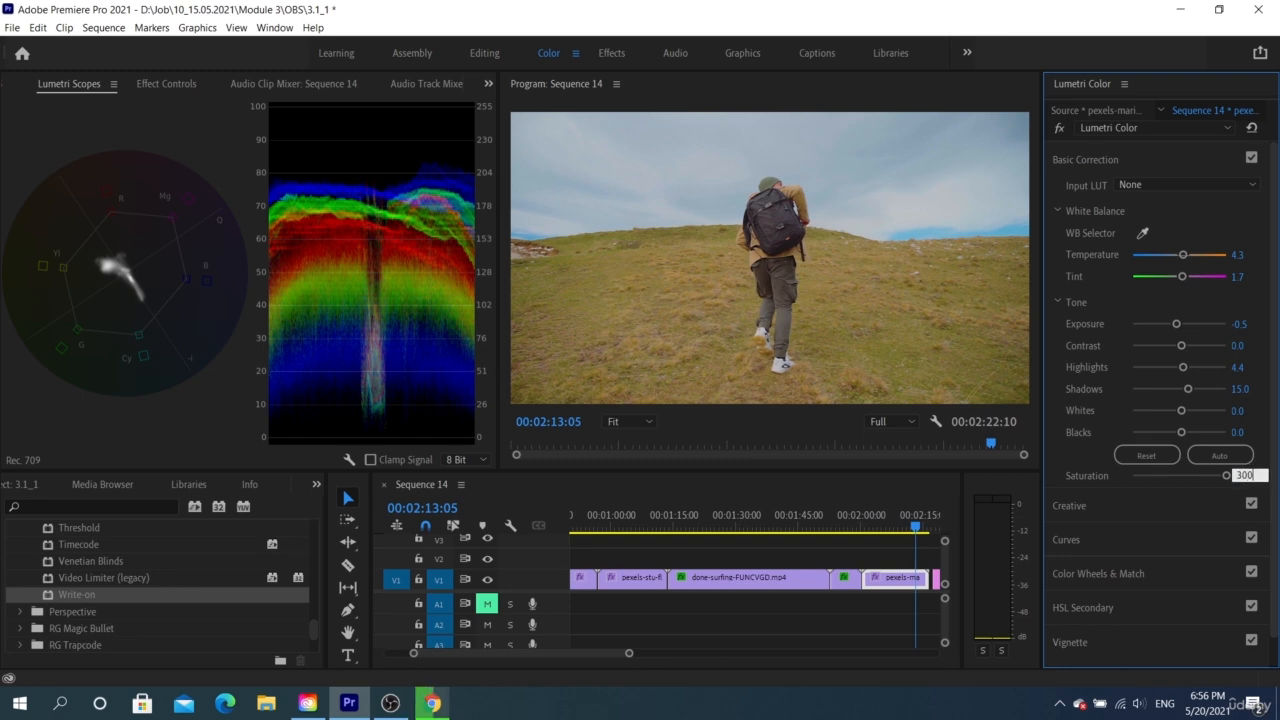
pyautogui.press('Return')
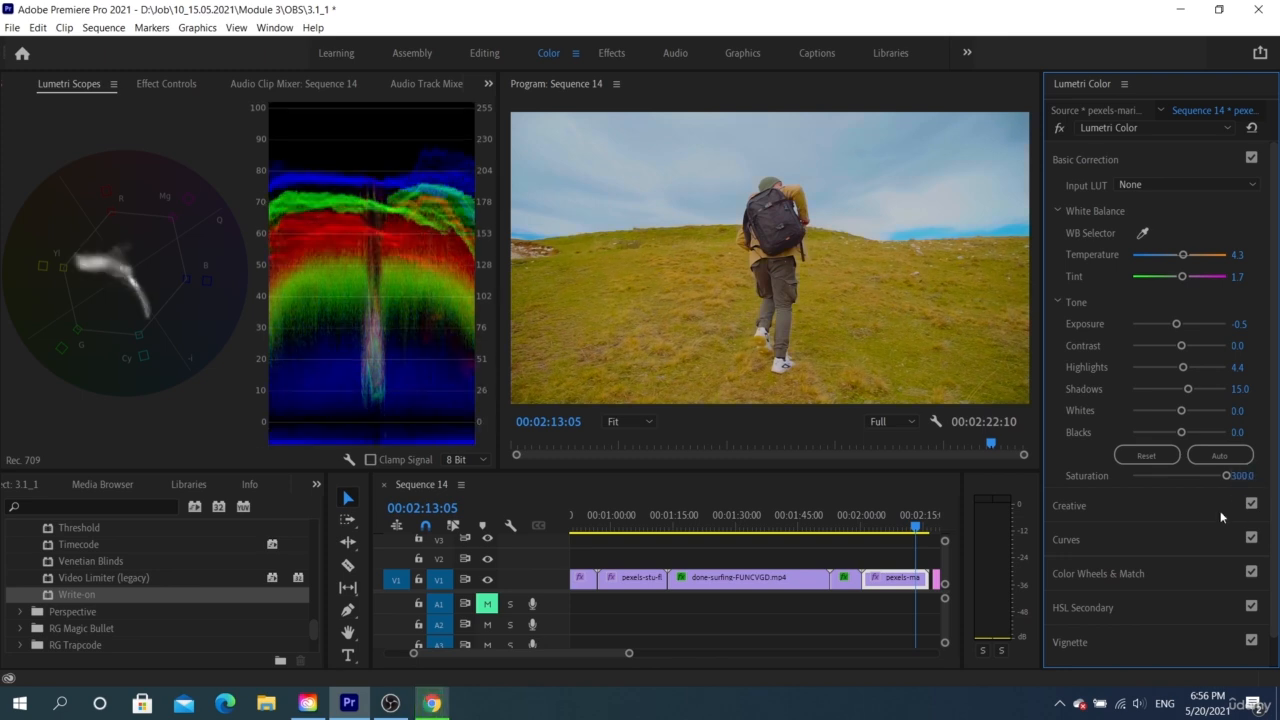
pyautogui.click(1146, 455)
# - Switch from Basic Correction to the Creative settings and apply the Fuji F125 Kodak 2393 look to the backpacker clip
pyautogui.click(1119, 156)
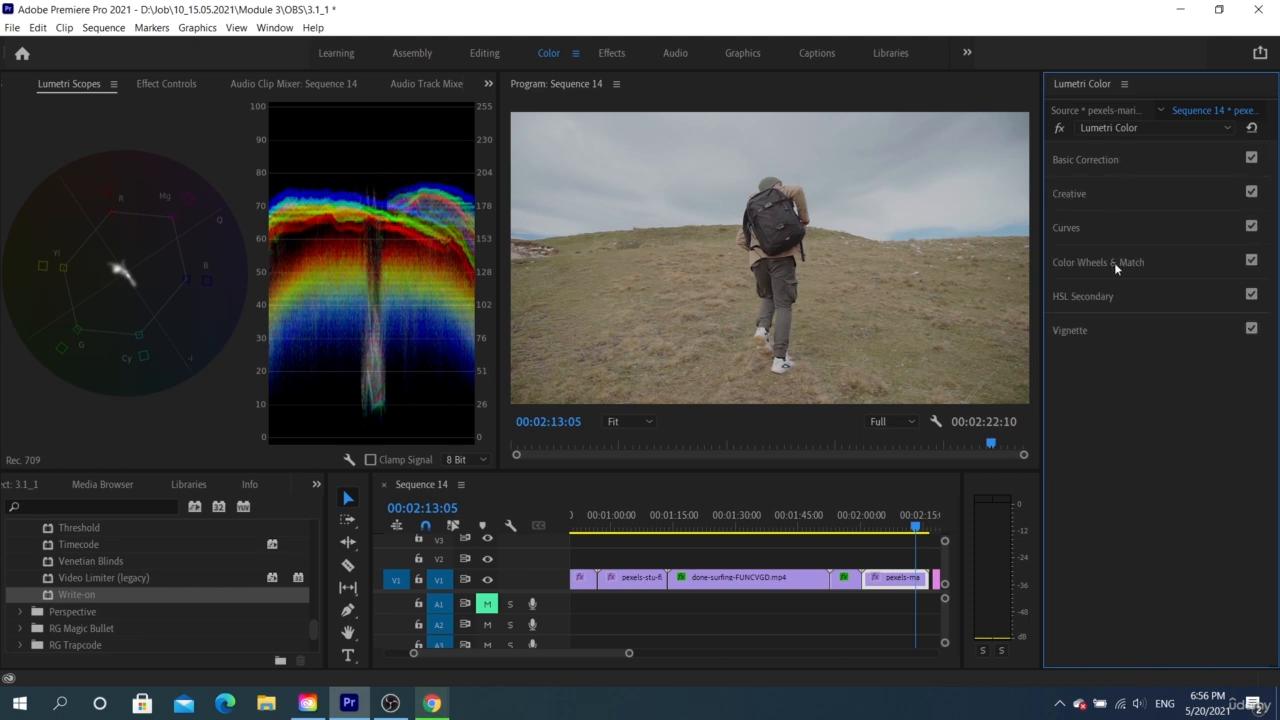
pyautogui.click(1122, 197)
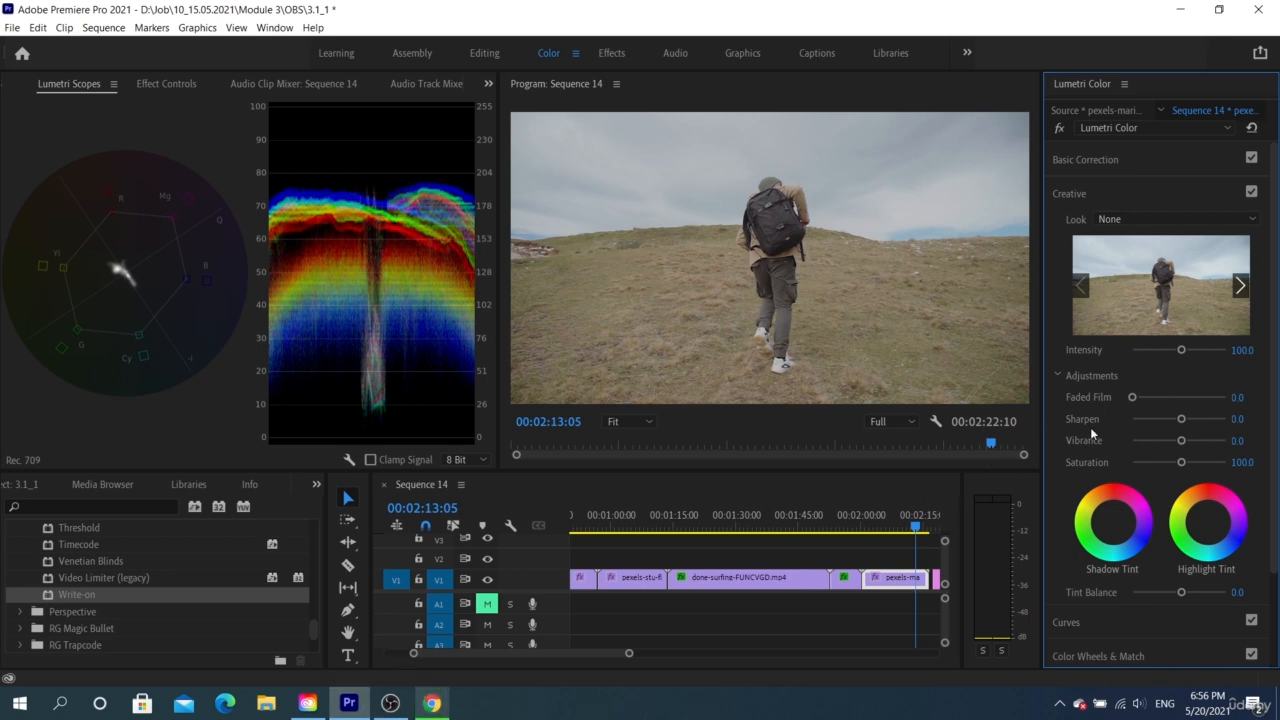
pyautogui.click(1165, 220)
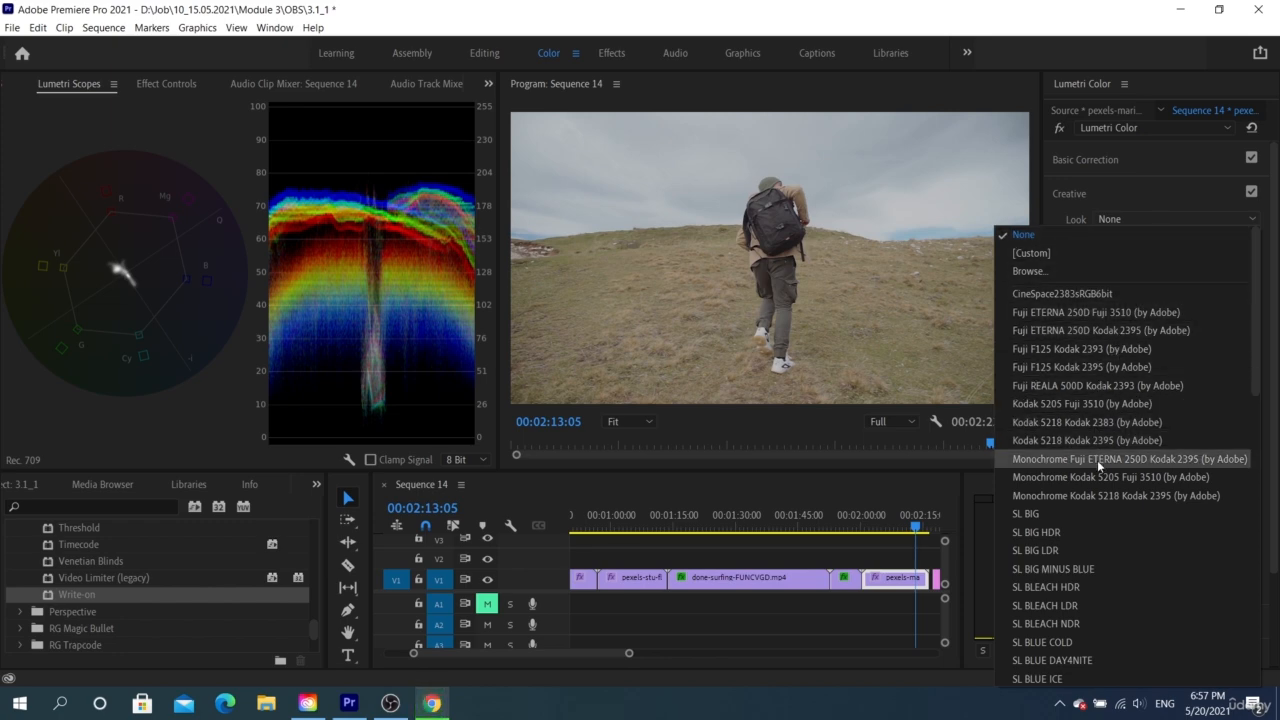
pyautogui.click(1100, 348)
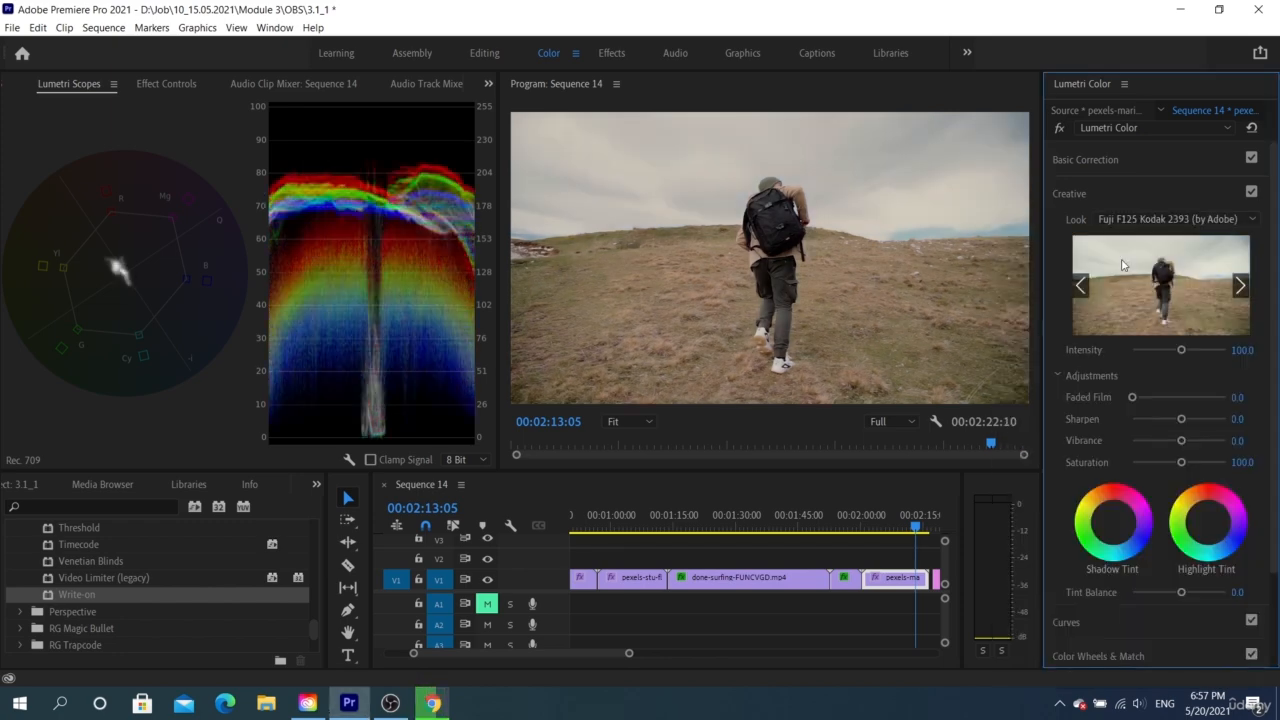
# - Try different looks on the backpacker clip, including SL BIG LDR, SL BLUE INTENSE and SL CLEAN KODAK A NDR
pyautogui.click(1140, 219)
pyautogui.click(1106, 324)
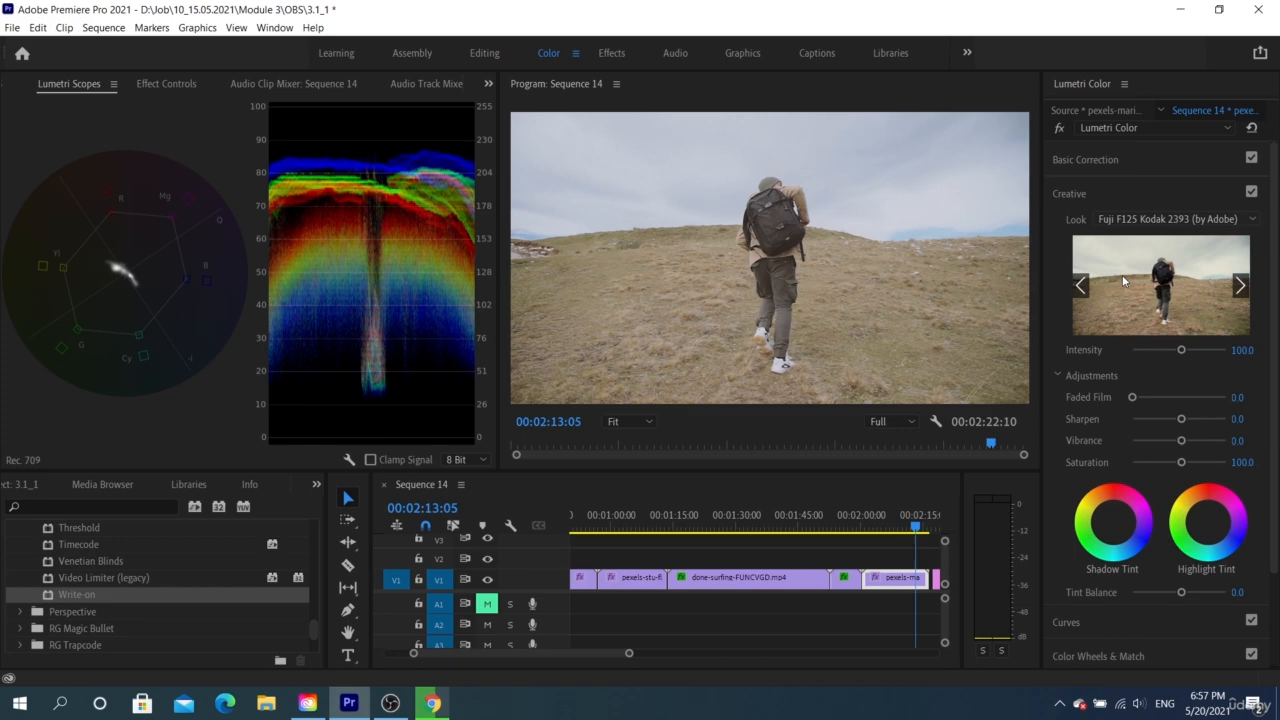
pyautogui.click(1138, 219)
pyautogui.click(1100, 344)
pyautogui.click(1133, 220)
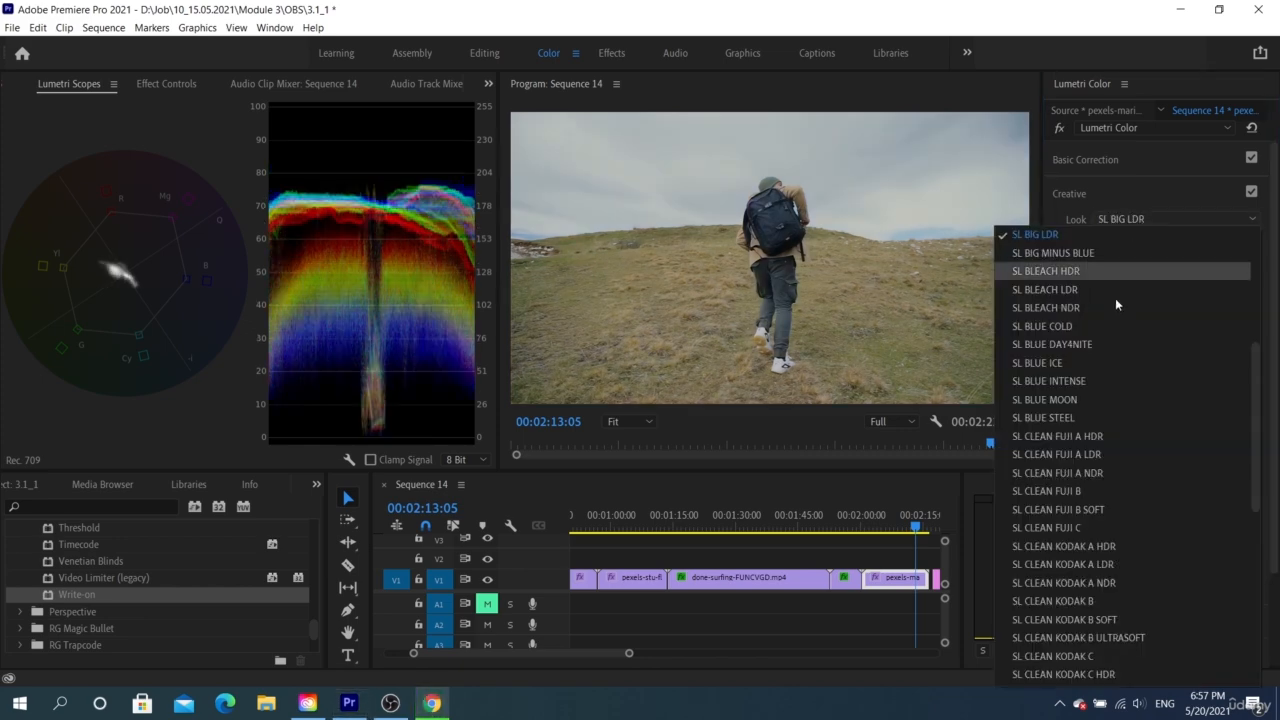
pyautogui.click(1082, 386)
pyautogui.click(1130, 219)
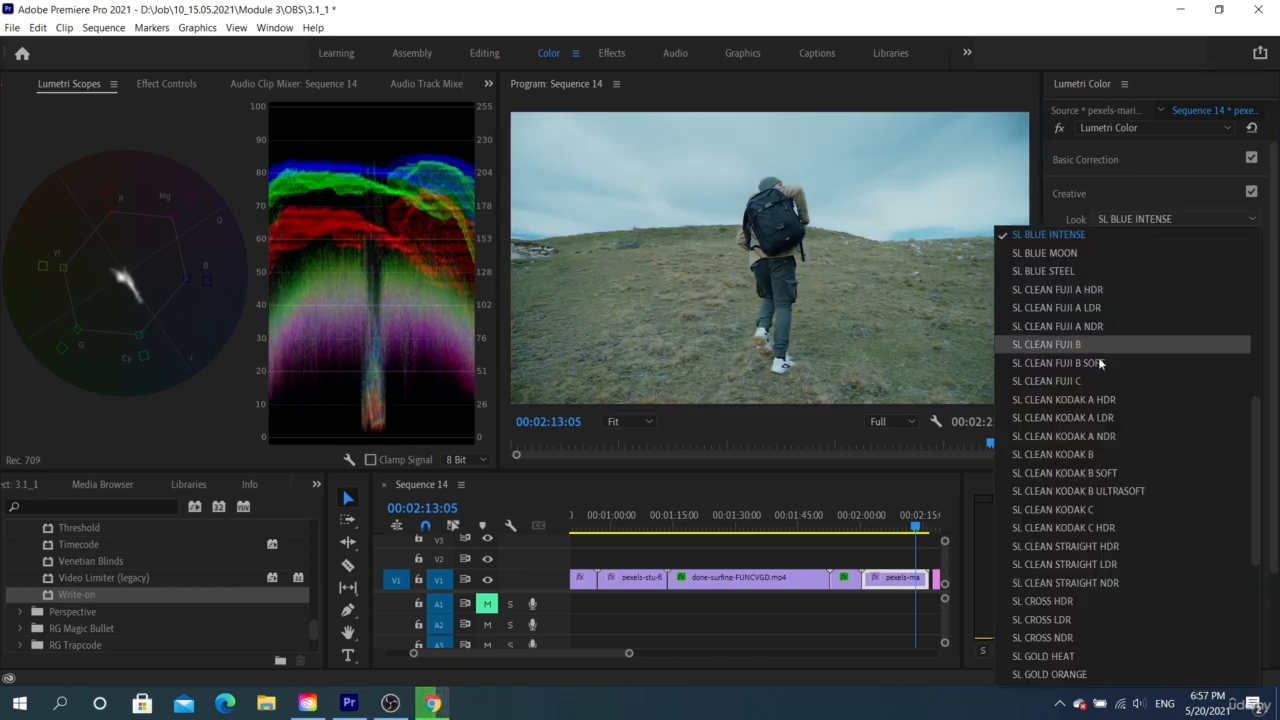
pyautogui.click(1086, 429)
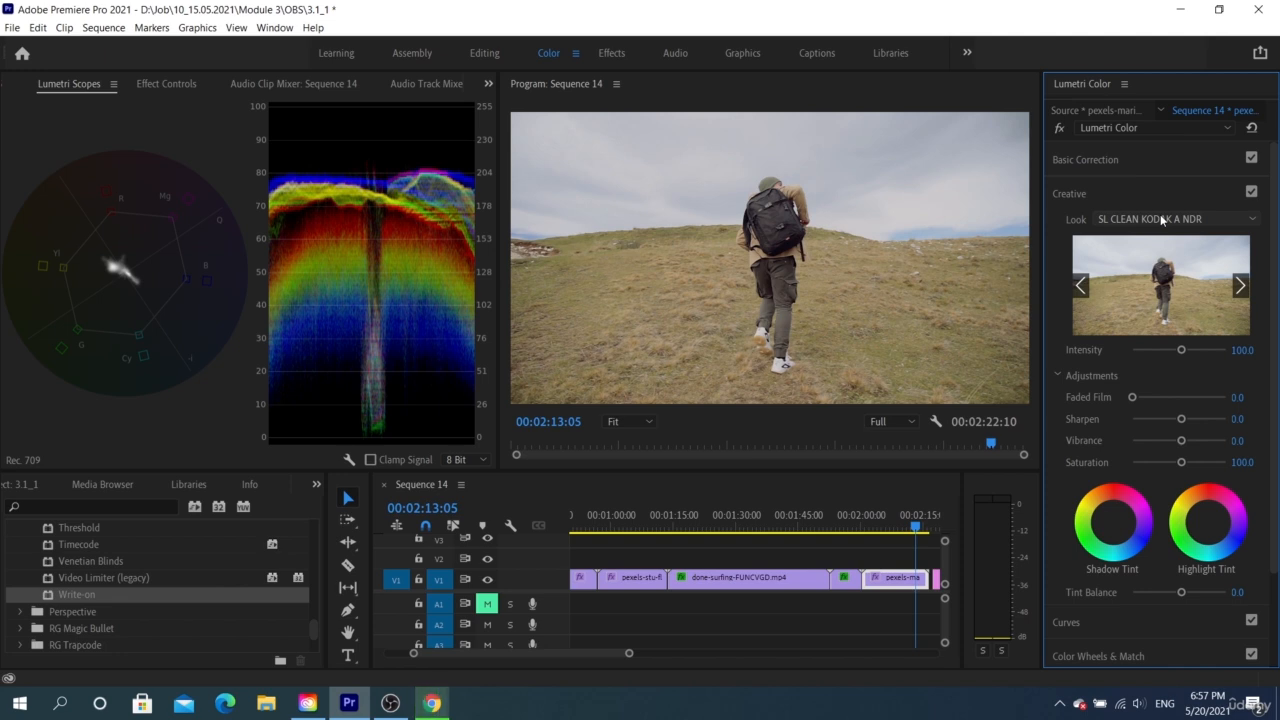
# - Cycle the clip's look through SL CLEAN KODAK B ULTRASOFT, SL CLEAN KODAK C HDR and SL CLEAN STRAIGHT HDR
pyautogui.scroll(-1, 1162, 220)
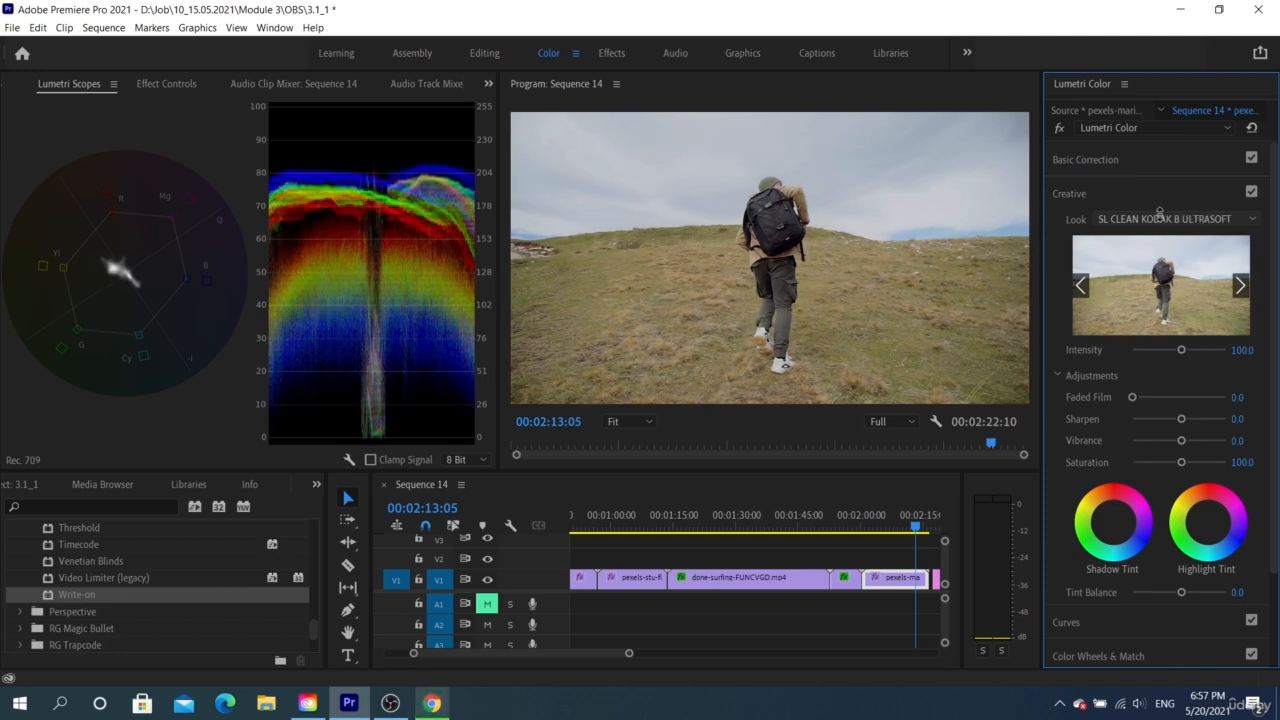
pyautogui.scroll(-1, 1161, 218)
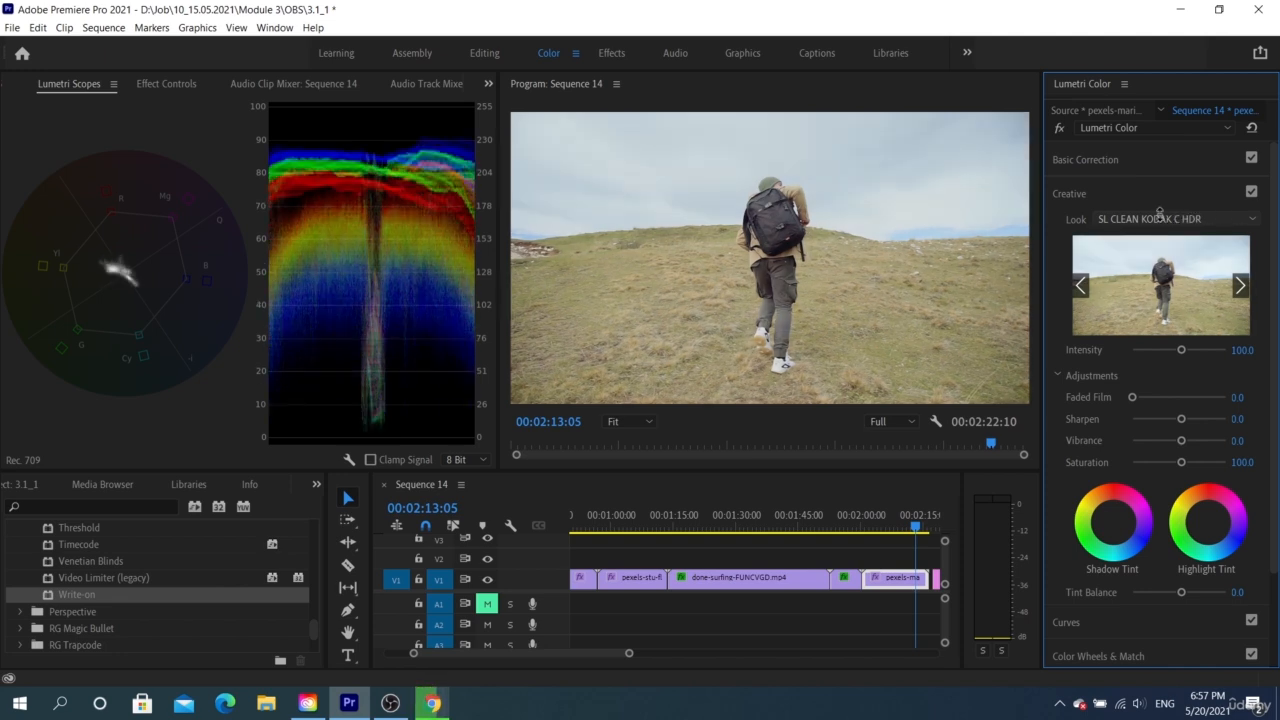
pyautogui.scroll(-1, 1161, 219)
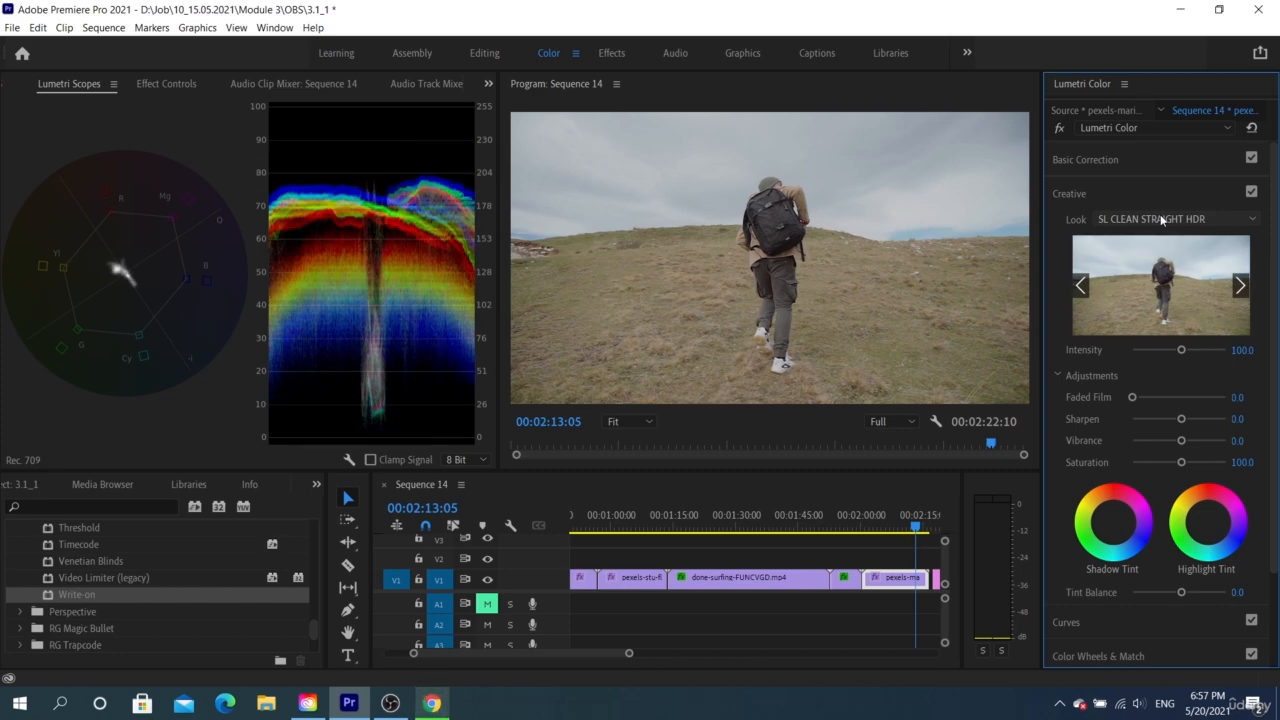
# - Open the file browser for a custom look or LUT, cancel it, and return the look to None
pyautogui.click(1161, 219)
pyautogui.scroll(10, 1135, 234)
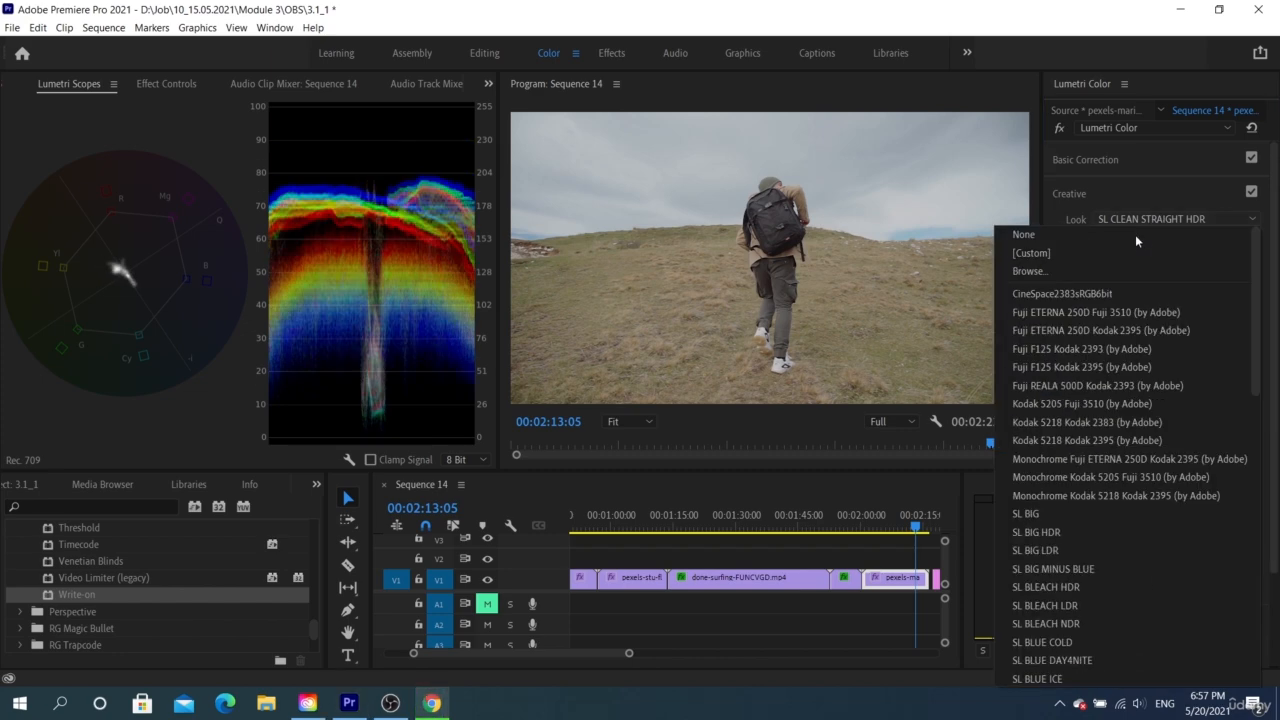
pyautogui.click(1074, 231)
pyautogui.scroll(-1, 1134, 222)
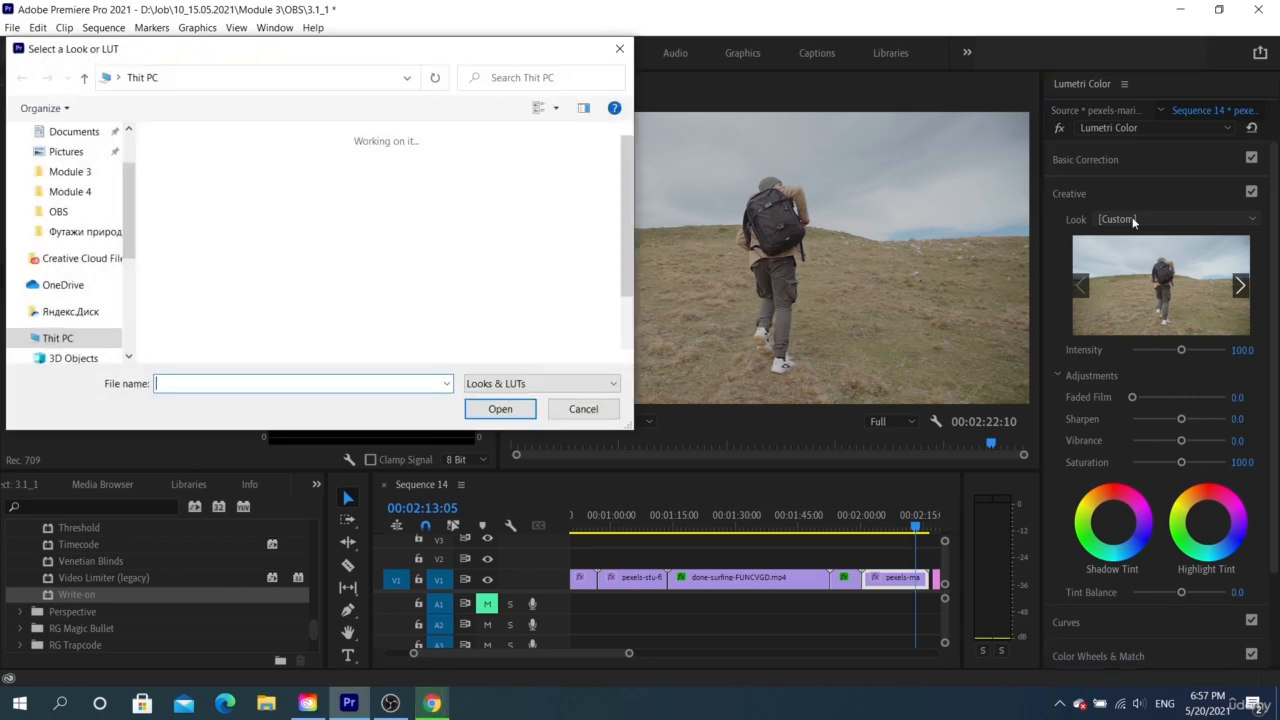
pyautogui.click(584, 410)
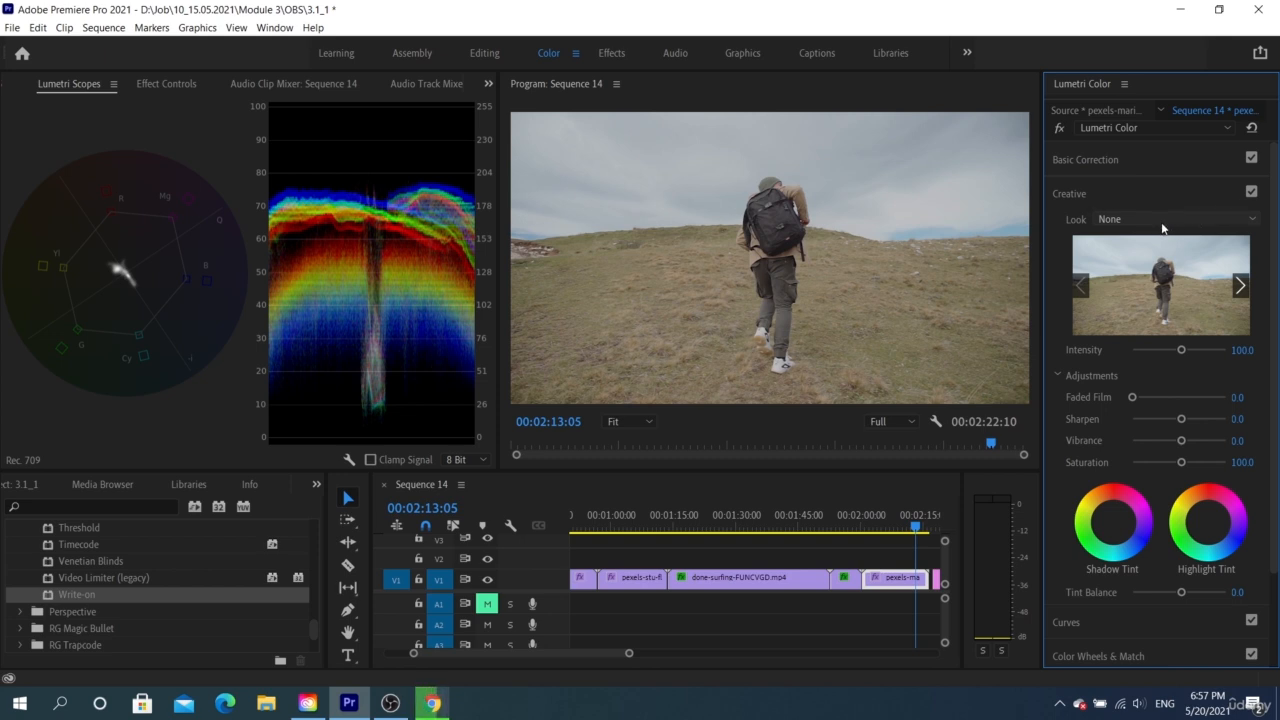
pyautogui.hotkey('ctrl', 's')
# - Apply the SL BLUE ICE look and preview the looks that follow it, up to SL CLEAN FUJI B
pyautogui.click(1157, 220)
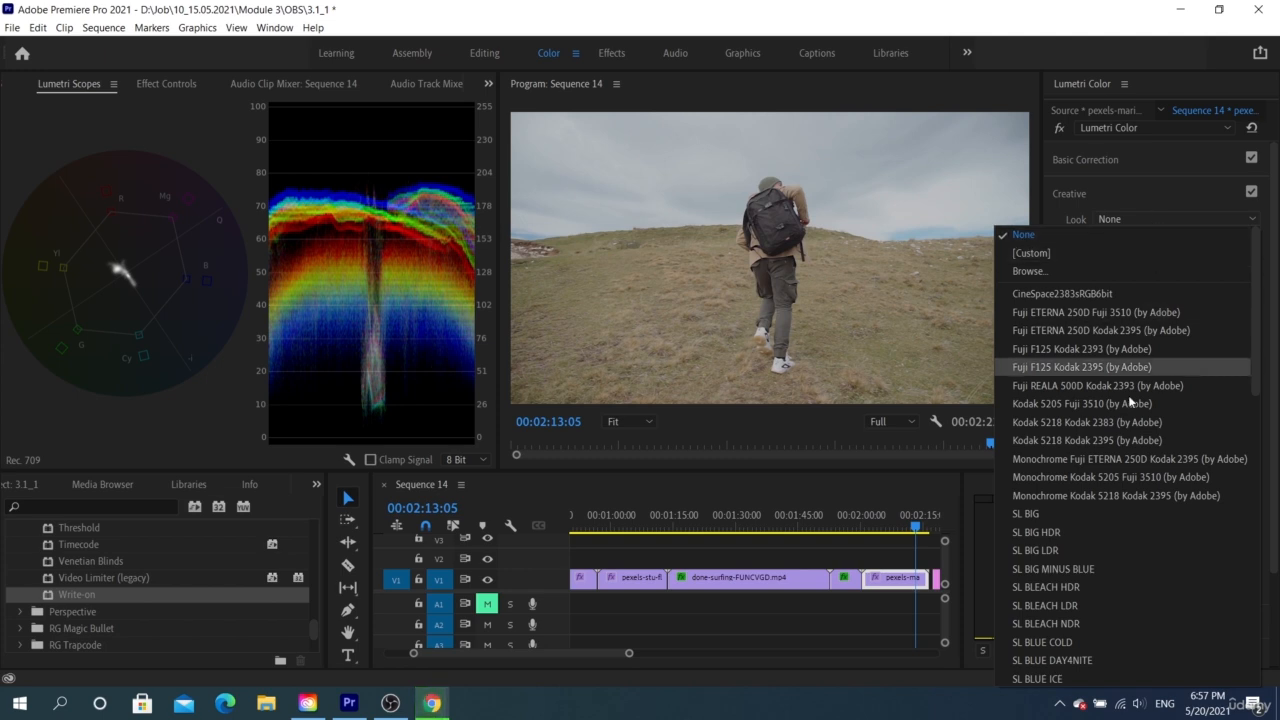
pyautogui.click(1040, 666)
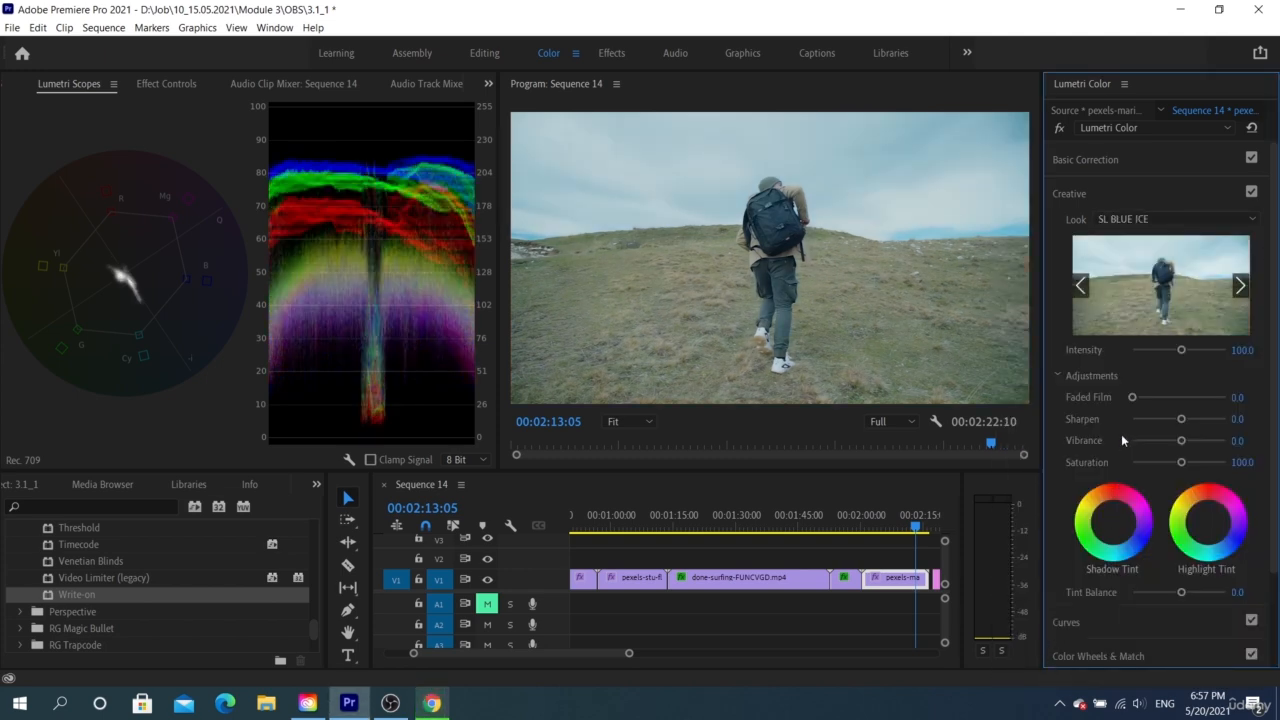
pyautogui.click(1240, 286)
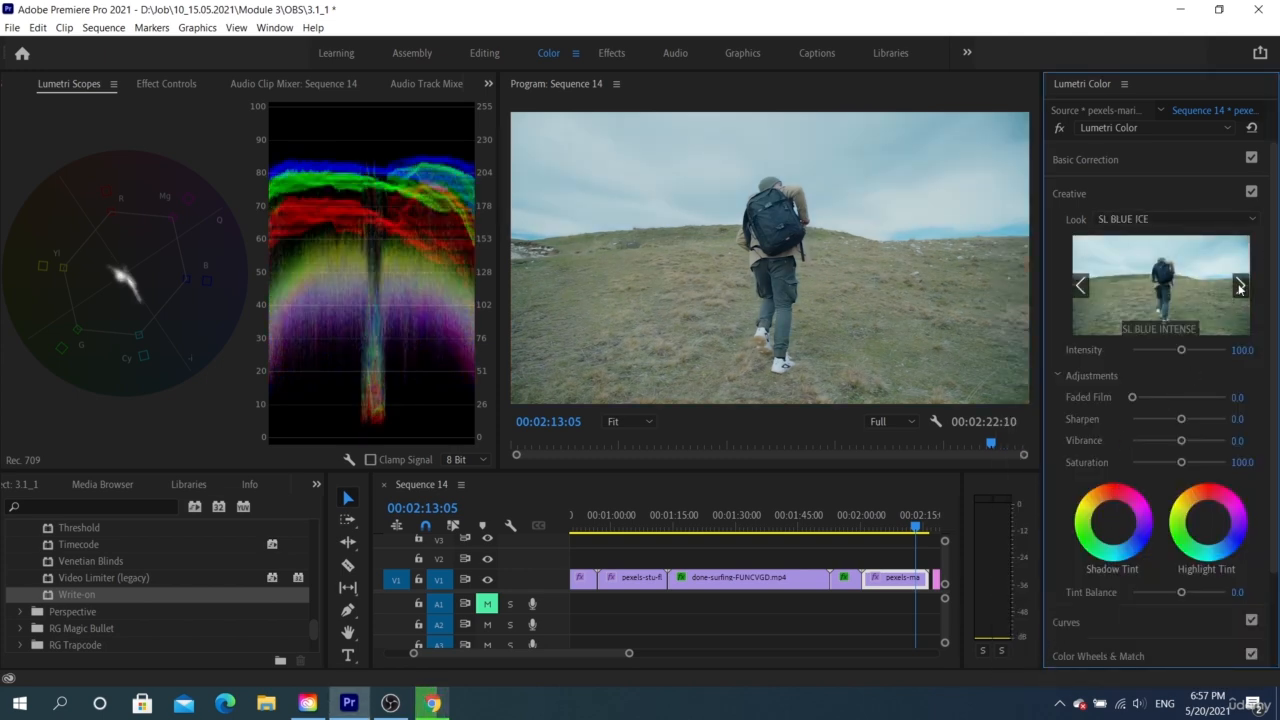
pyautogui.click(1240, 286)
pyautogui.click(1240, 286)
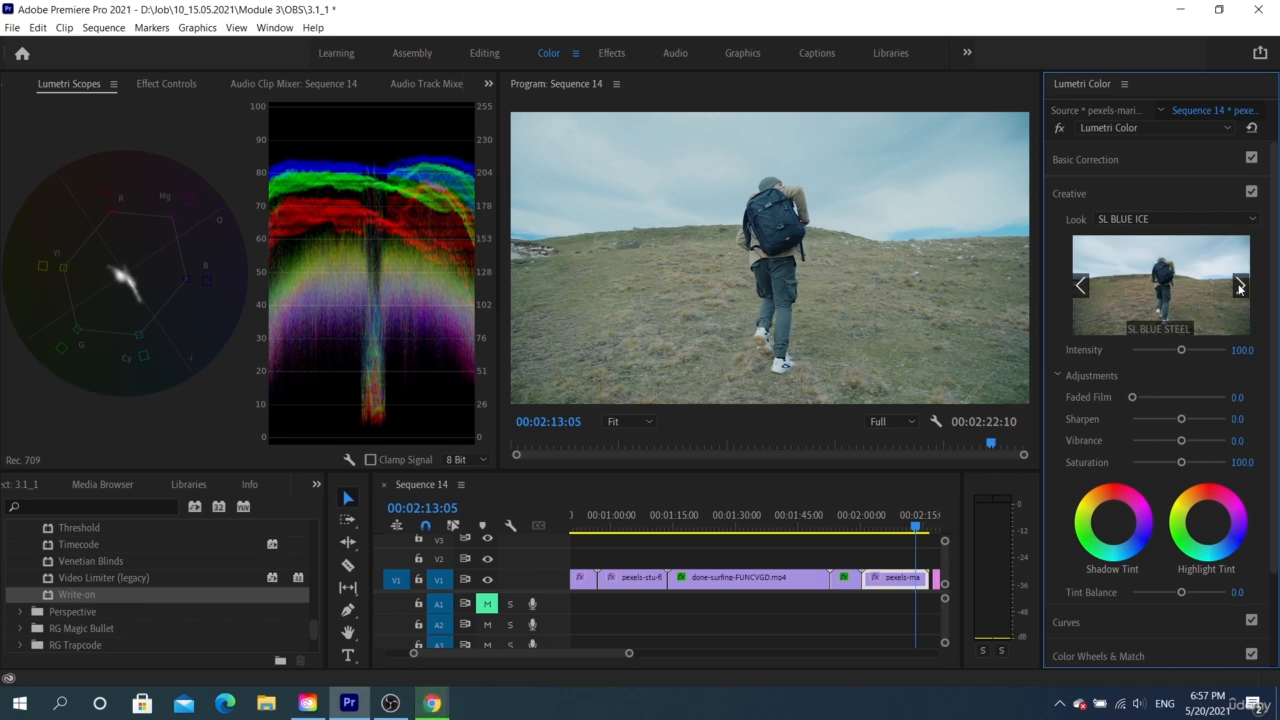
pyautogui.click(1240, 286)
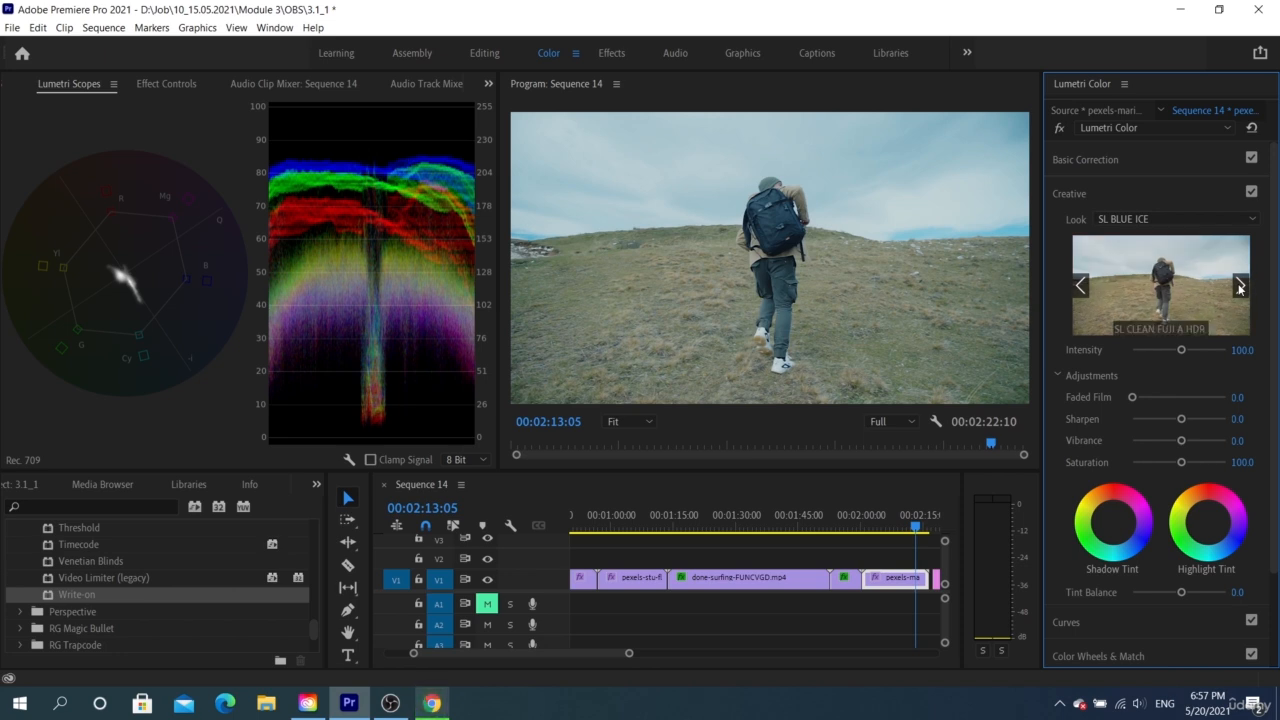
pyautogui.click(1240, 286)
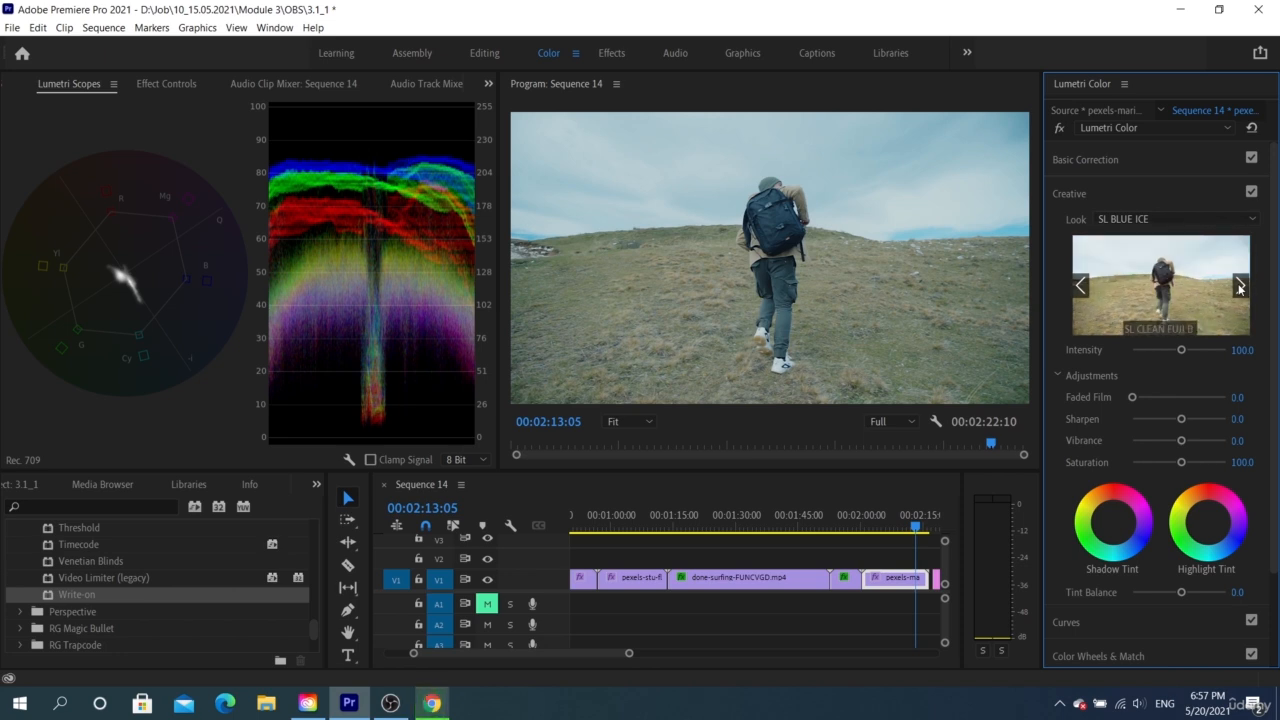
# - Preview the neighbouring SL CLEAN FUJI looks and apply SL CLEAN FUJI A LDR to the backpacker clip
pyautogui.click(1080, 287)
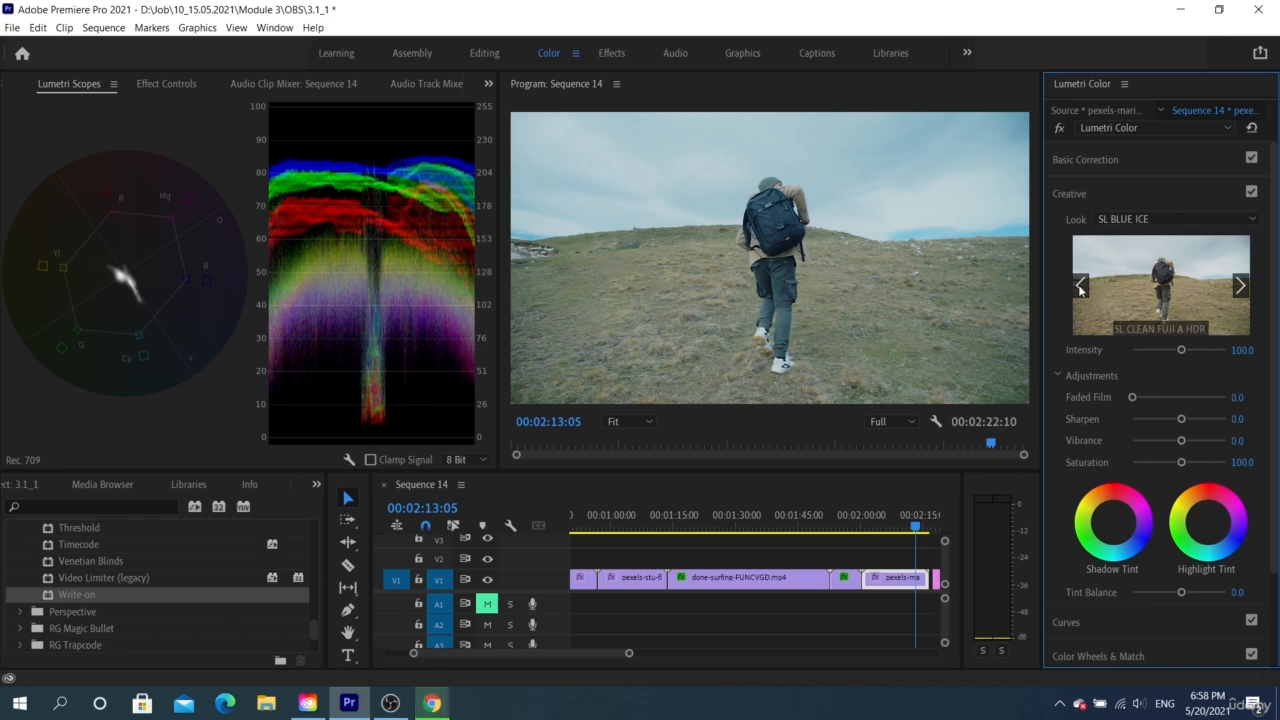
pyautogui.click(1240, 286)
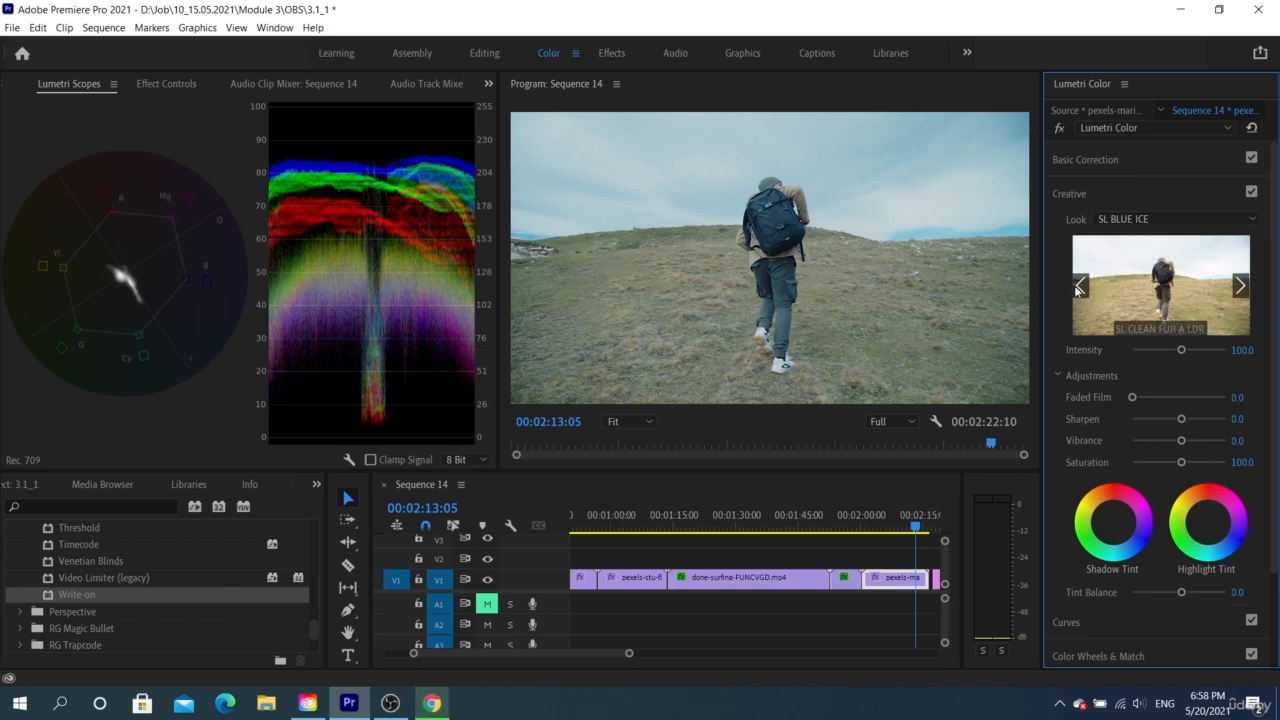
pyautogui.click(1080, 286)
pyautogui.click(1242, 290)
pyautogui.click(1160, 303)
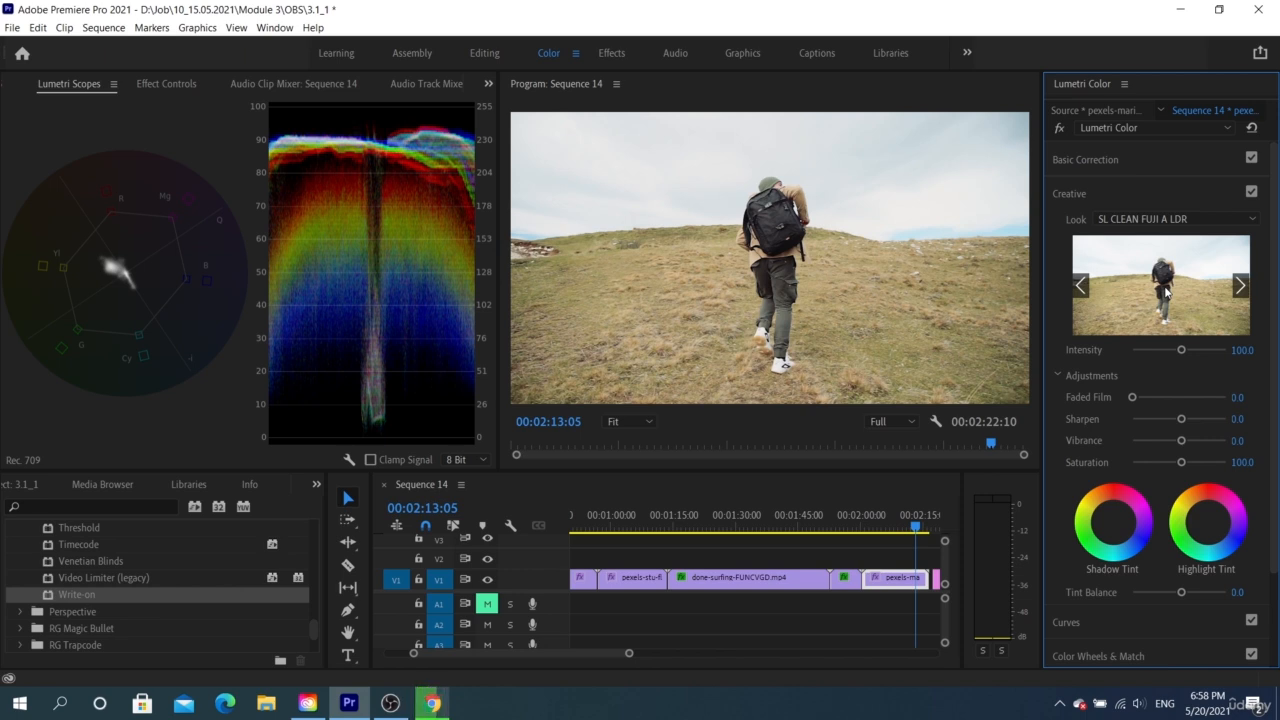
# - Preview further looks in the thumbnail, applying SL CLEAN STRAIGHT LDR and SL CLEAN KODAK A NDR to the clip
pyautogui.click(1244, 291)
pyautogui.click(1244, 291)
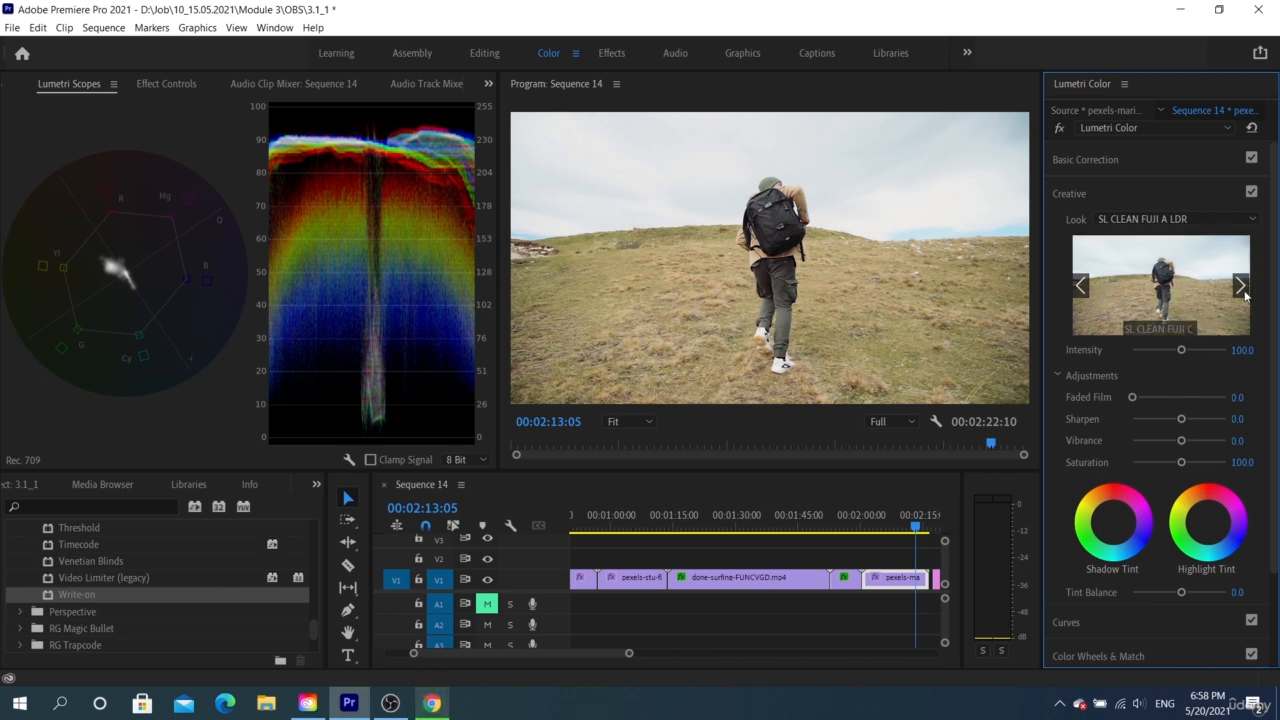
pyautogui.click(1244, 291)
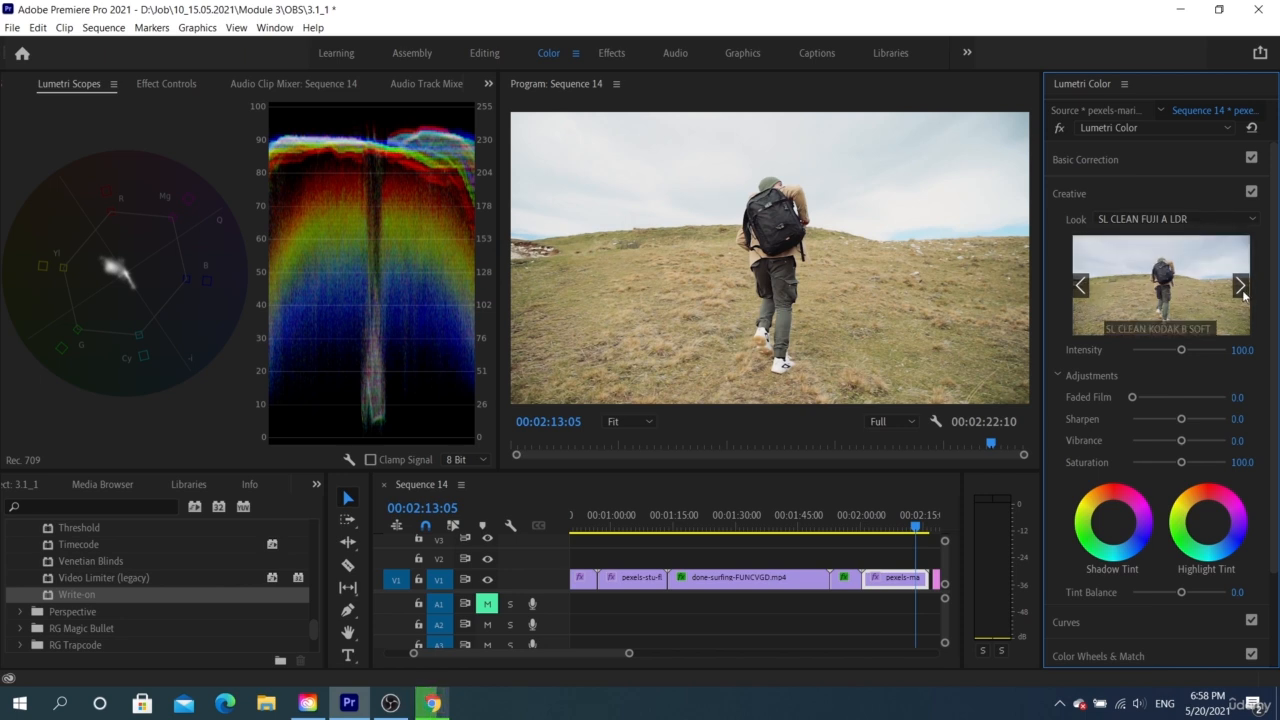
pyautogui.click(1244, 291)
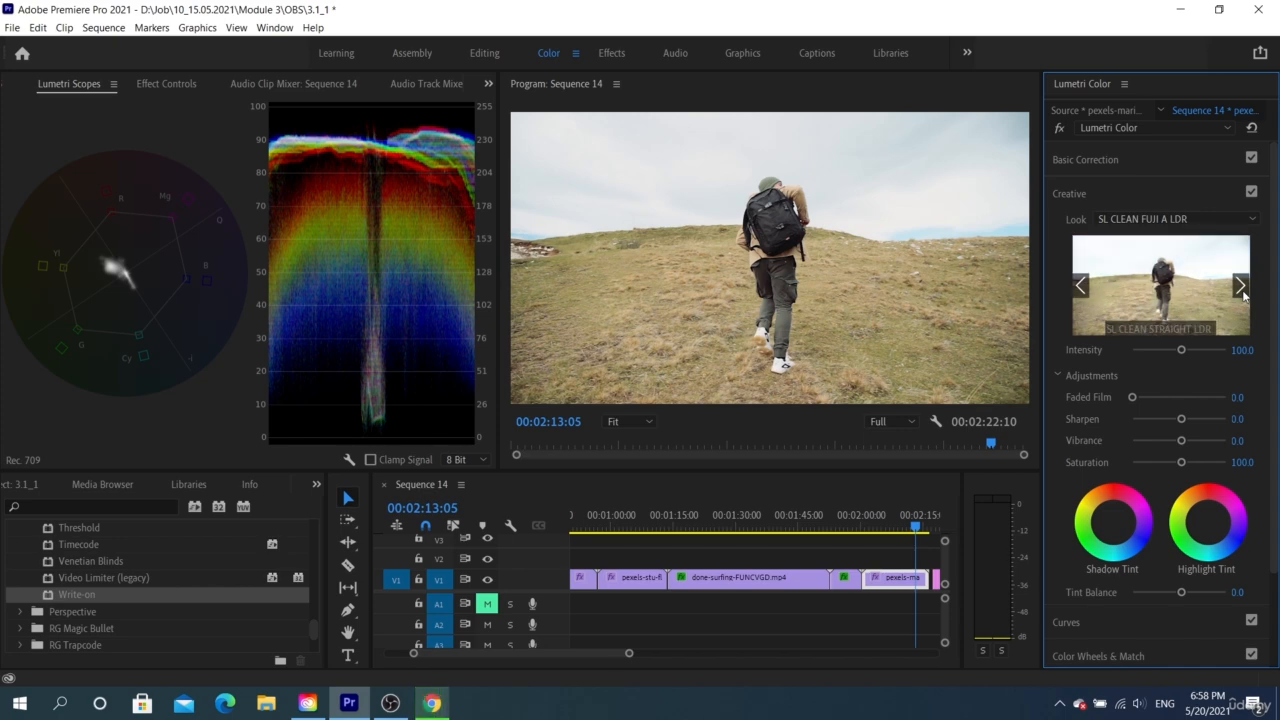
pyautogui.click(1189, 293)
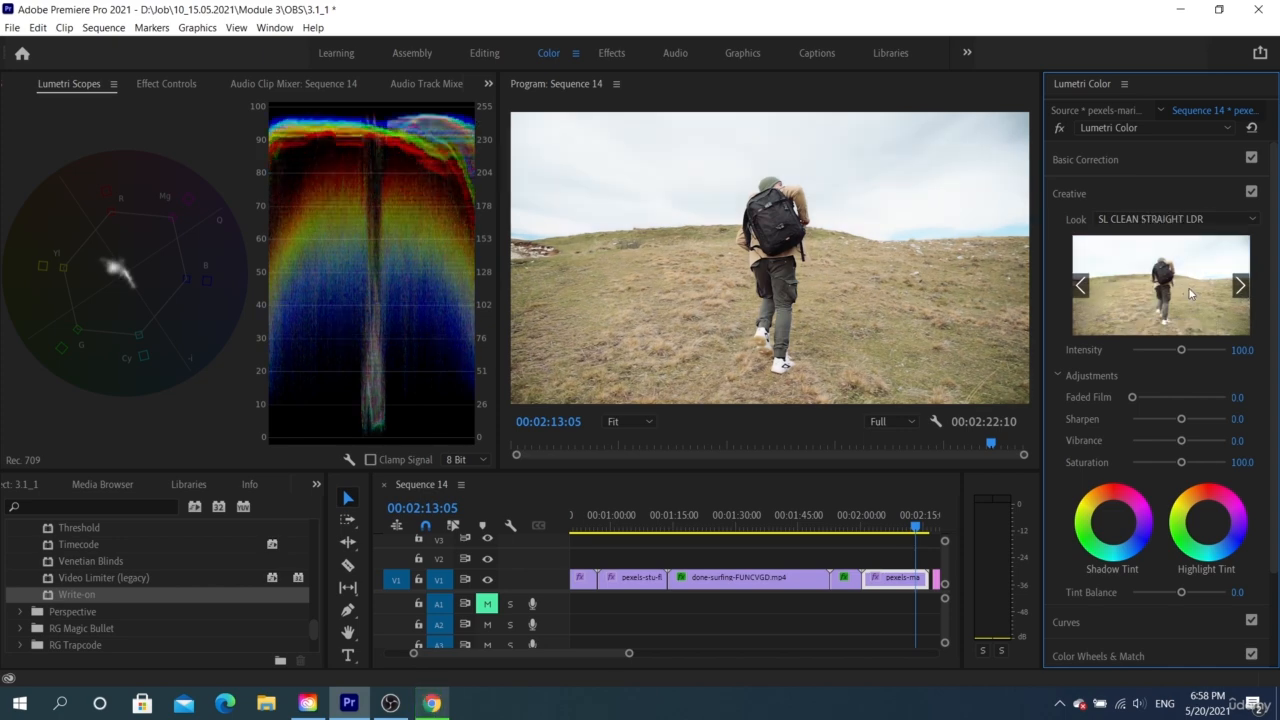
pyautogui.click(1241, 287)
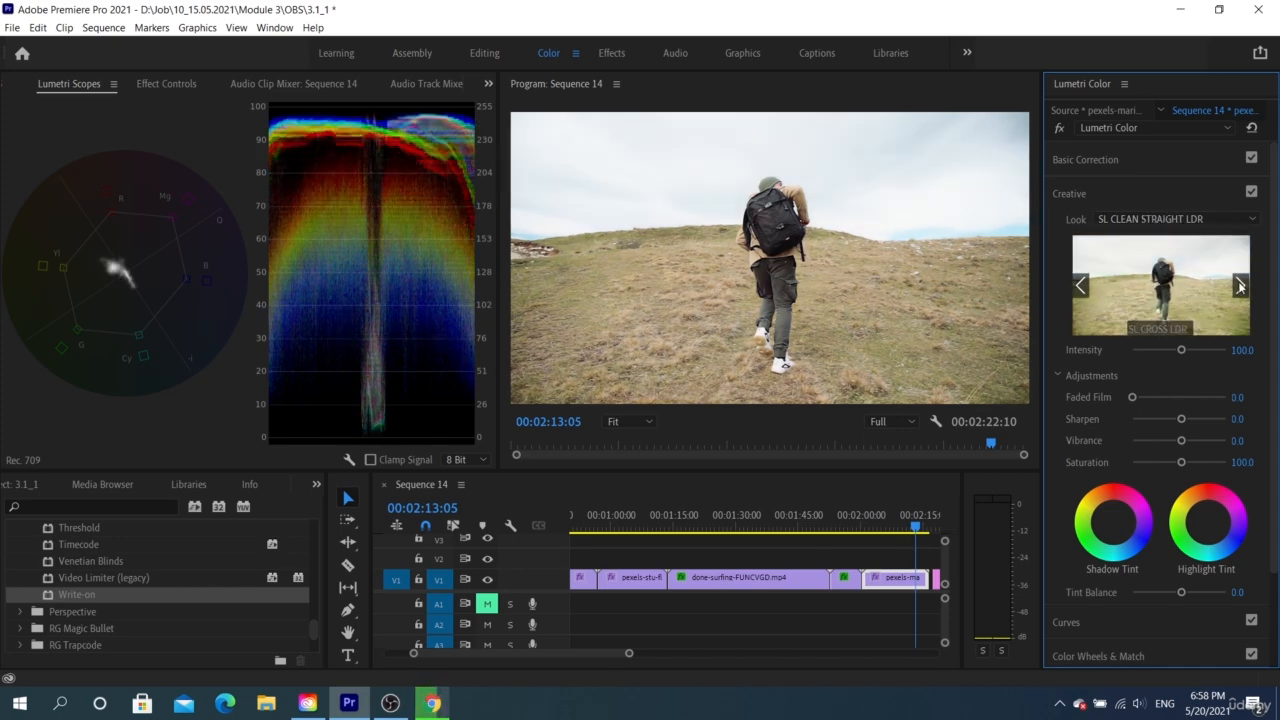
pyautogui.click(1148, 332)
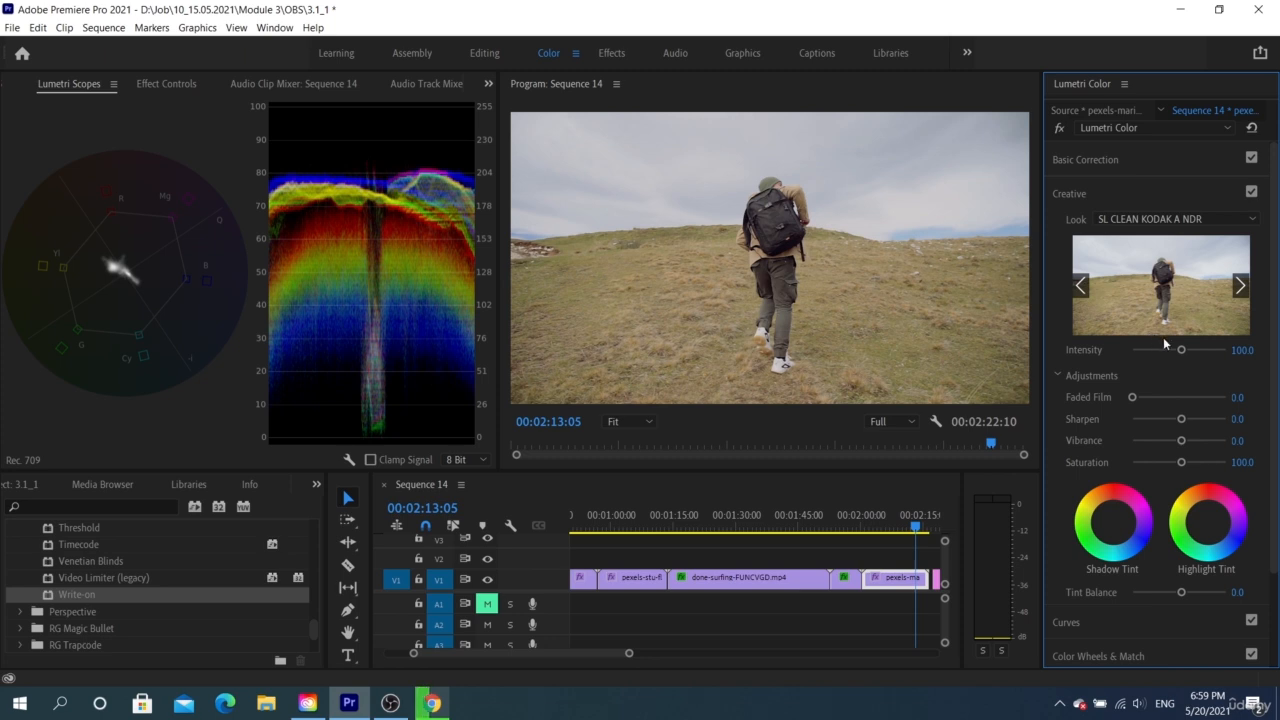
# - Try a look intensity of 166.4, check it at 00:02:10:10, and reset the intensity to 100.0
pyautogui.moveTo(1181, 352); pyautogui.dragTo(1211, 352)
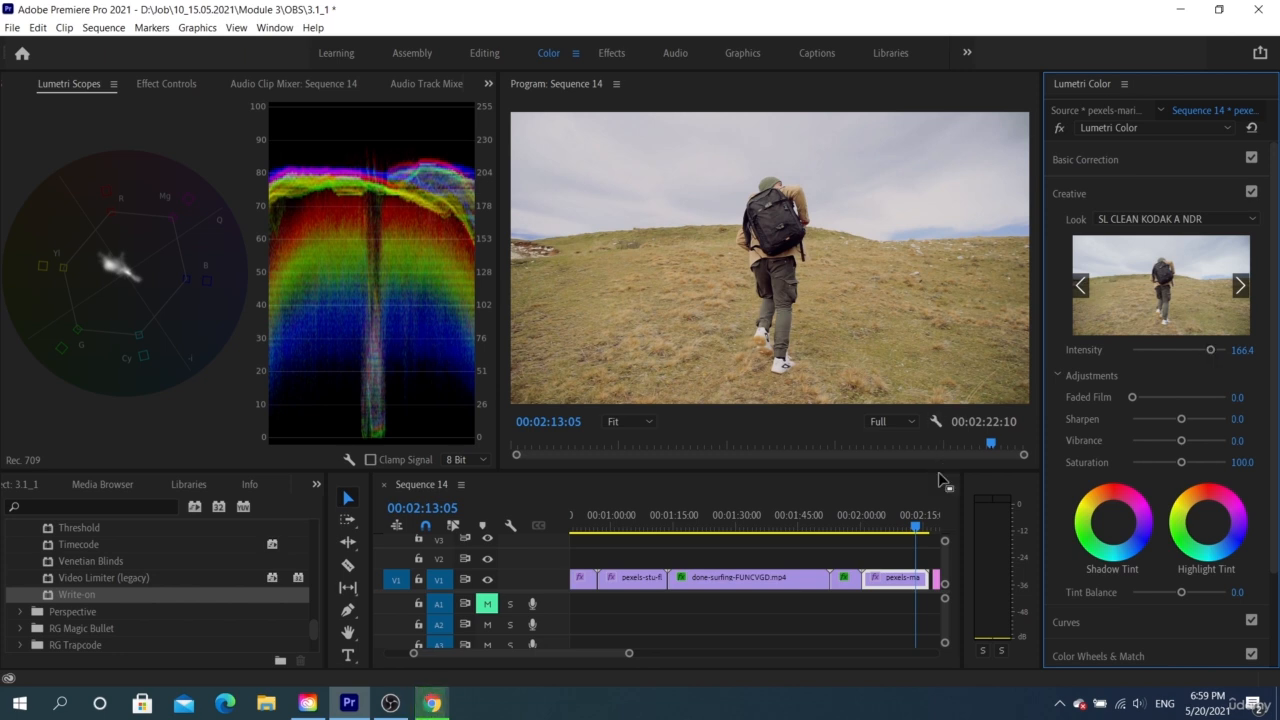
pyautogui.moveTo(915, 529); pyautogui.dragTo(903, 533)
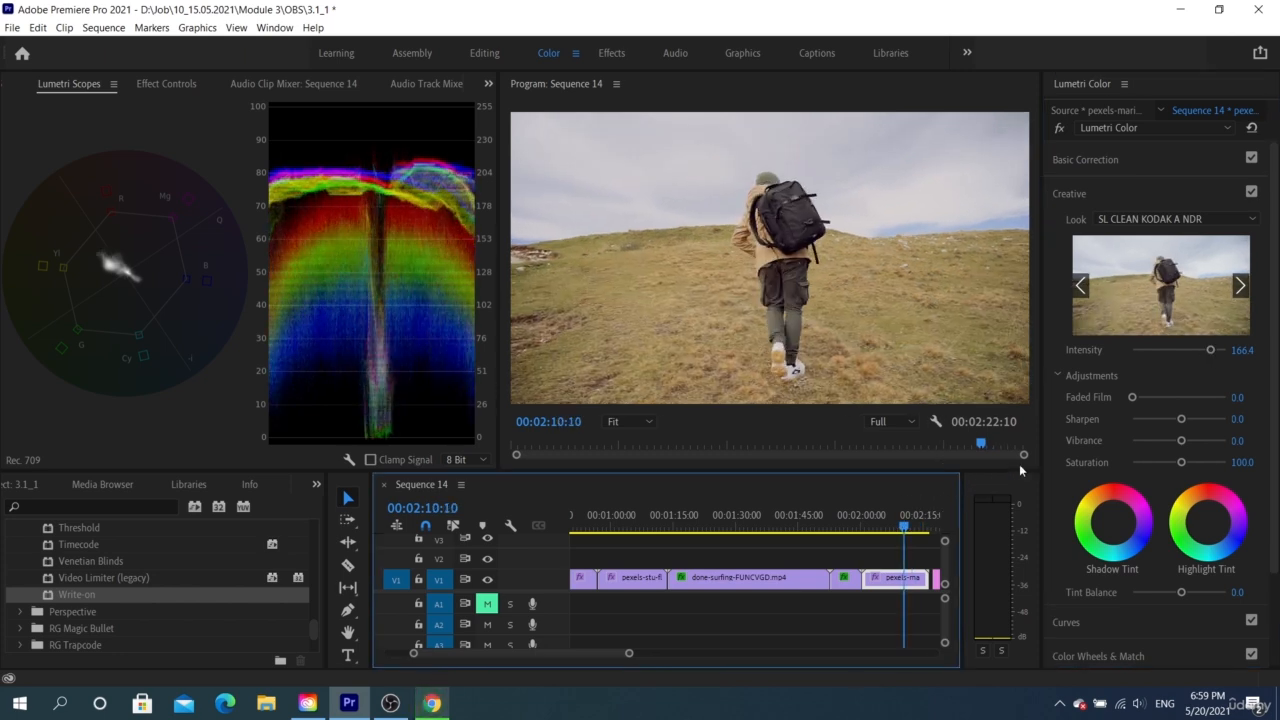
pyautogui.doubleClick(1174, 348)
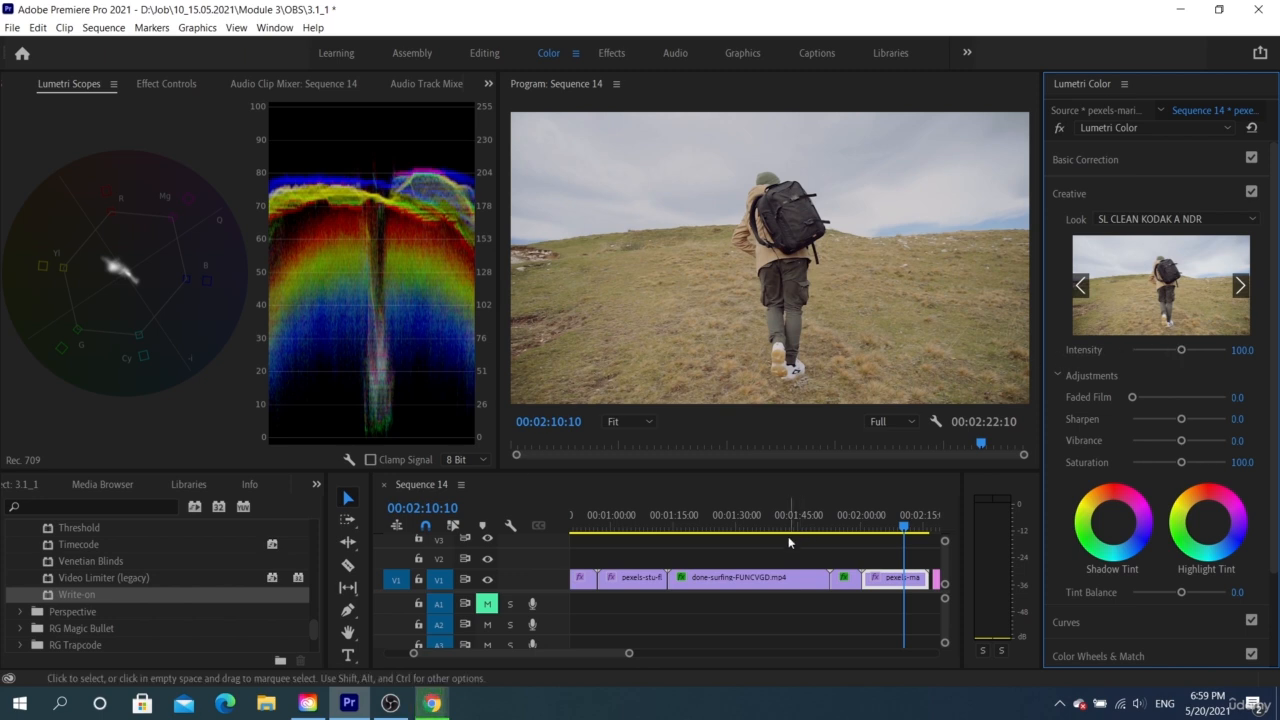
# - Move the playhead to 00:02:03:16 on the backpacker clip and return its look to None
pyautogui.keyDown('alt'); pyautogui.scroll(-4, 778, 548); pyautogui.keyUp('alt')
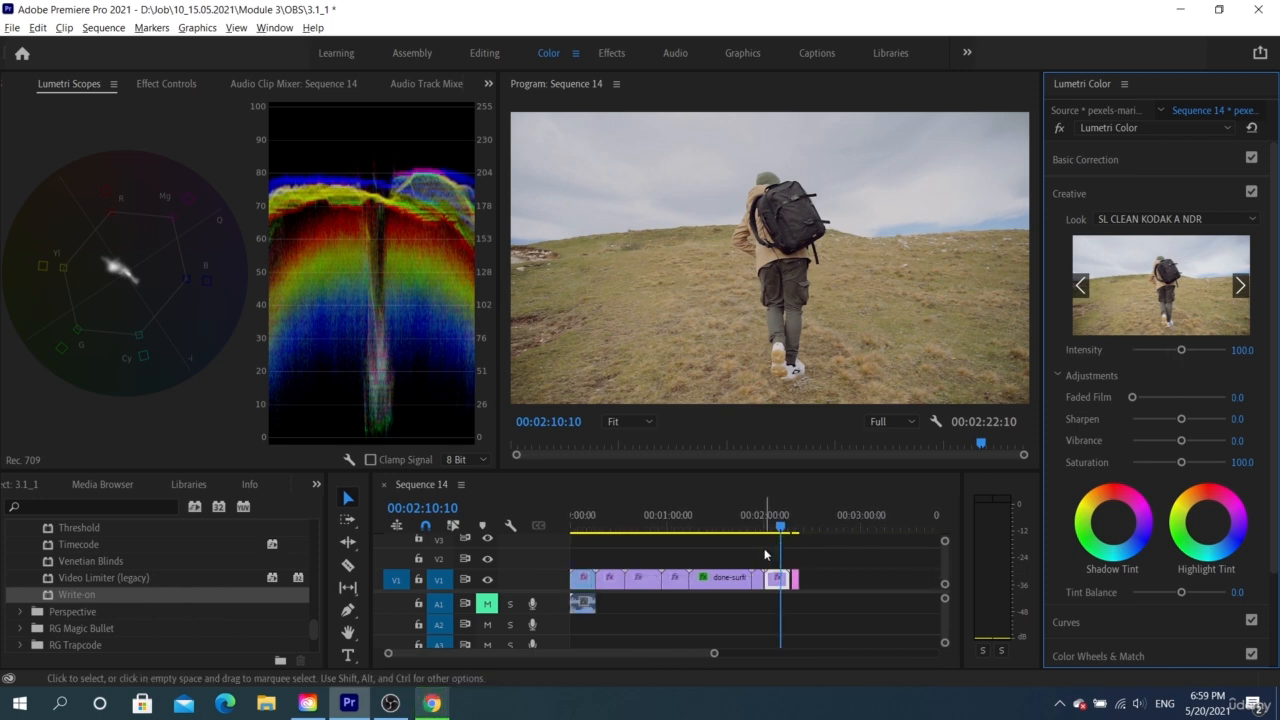
pyautogui.keyDown('alt'); pyautogui.scroll(2, 765, 554); pyautogui.keyUp('alt')
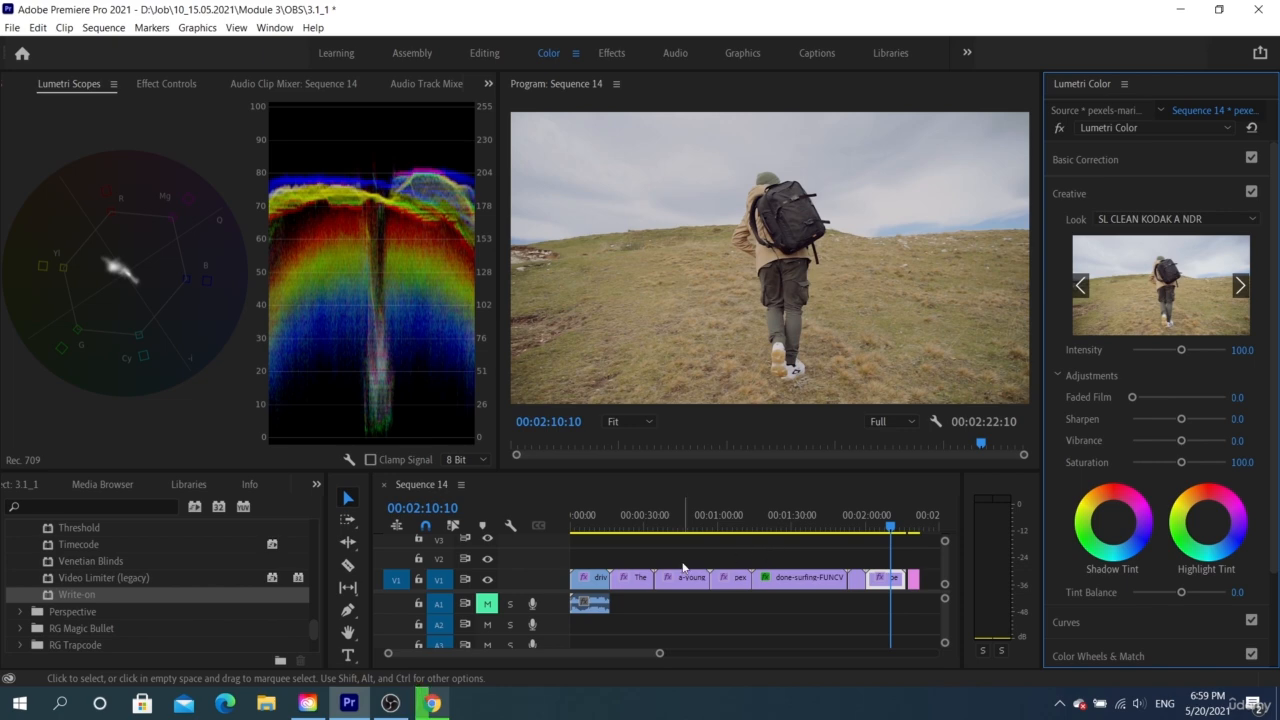
pyautogui.moveTo(663, 527); pyautogui.dragTo(799, 514)
pyautogui.click(876, 515)
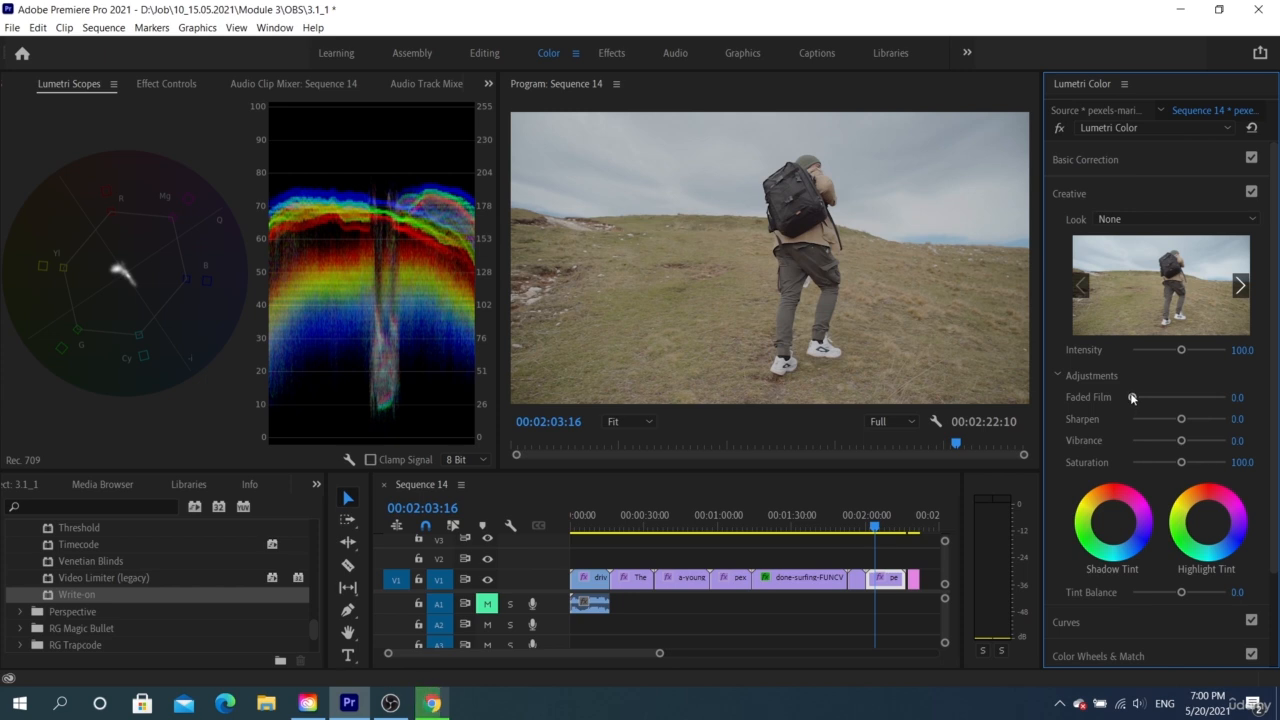
# - Try a Faded Film value of 100.0 on the backpacker clip and reset it to 0.0
pyautogui.moveTo(1132, 398)
pyautogui.mouseDown()
pyautogui.moveTo(1222, 396)
pyautogui.moveTo(1124, 397)
pyautogui.mouseUp()
pyautogui.moveTo(1131, 397); pyautogui.dragTo(1235, 395)
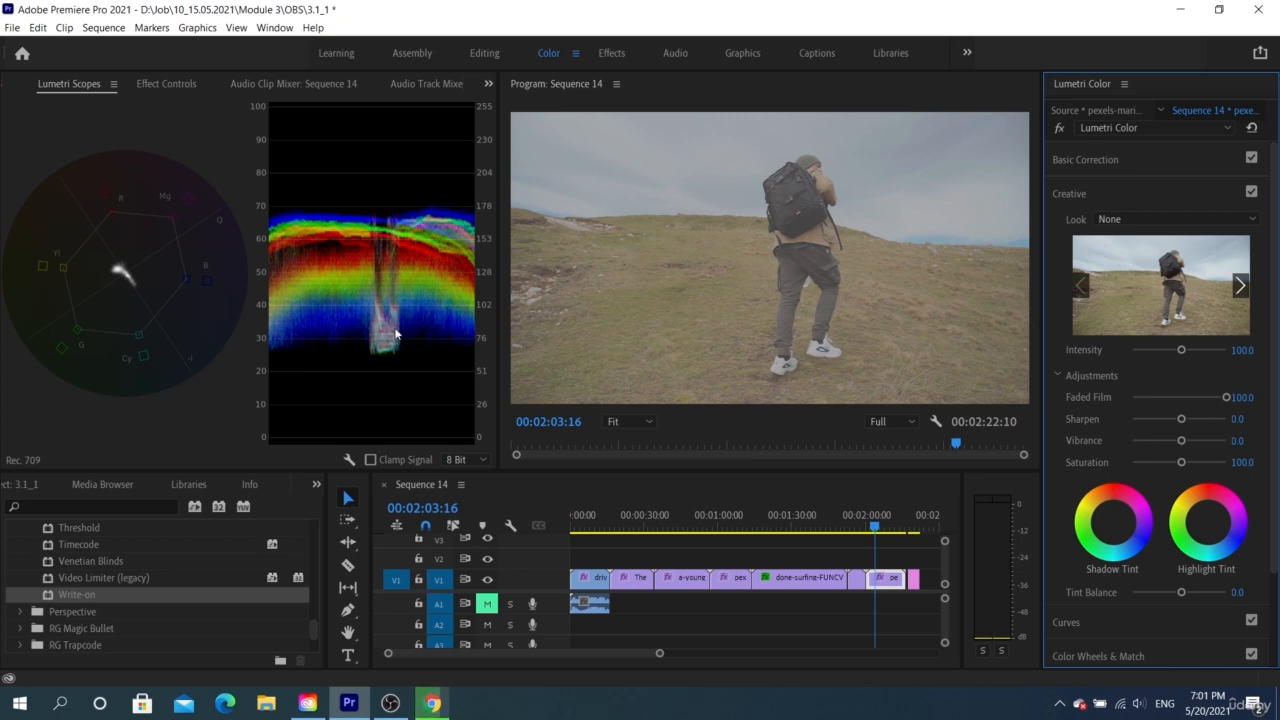
pyautogui.click(1222, 397)
pyautogui.moveTo(1224, 397)
pyautogui.mouseDown()
pyautogui.moveTo(1132, 397)
pyautogui.moveTo(1230, 397)
pyautogui.mouseUp()
pyautogui.doubleClick(1226, 397)
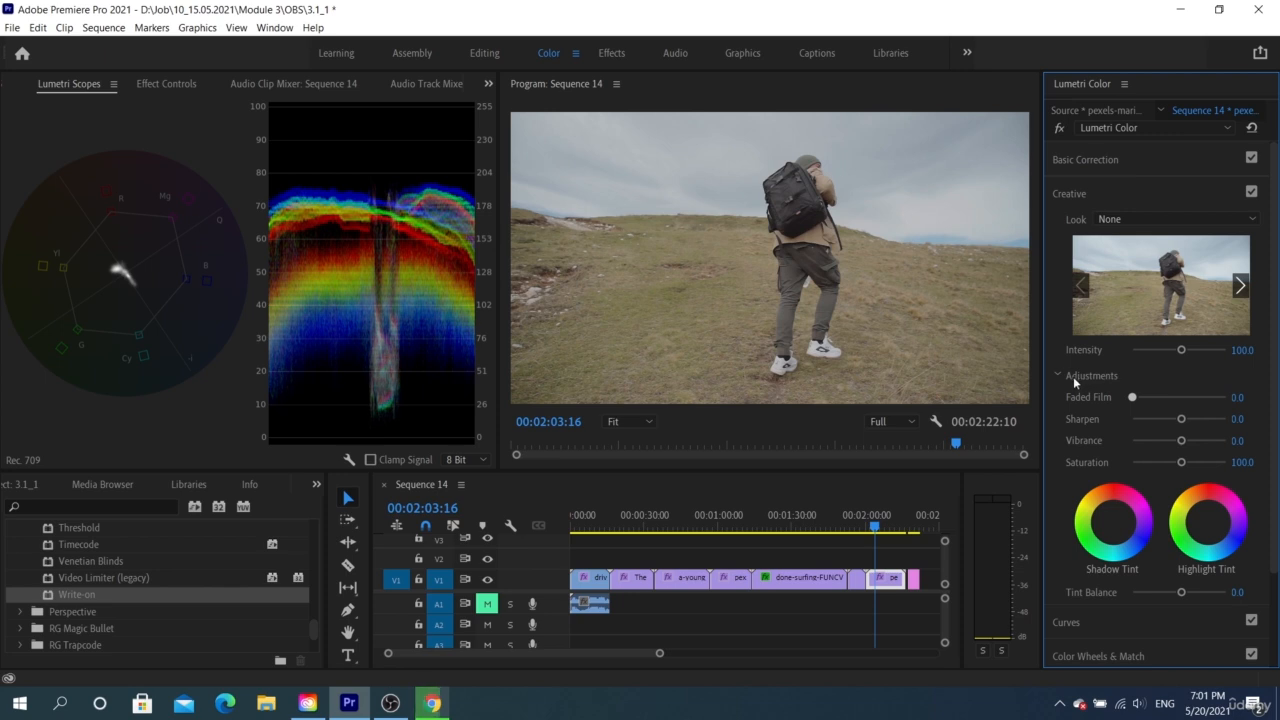
# - Try lower and higher Sharpen values on the backpacker clip and reset the setting
pyautogui.moveTo(1181, 418)
pyautogui.mouseDown()
pyautogui.moveTo(1230, 408)
pyautogui.moveTo(1160, 427)
pyautogui.mouseUp()
pyautogui.moveTo(1155, 425); pyautogui.dragTo(1192, 422)
pyautogui.doubleClick(1192, 421)
# - Move the playhead to 00:00:24:10 on the athlete clip and raise its Sharpen value to 100.0
pyautogui.click(586, 527)
pyautogui.click(630, 530)
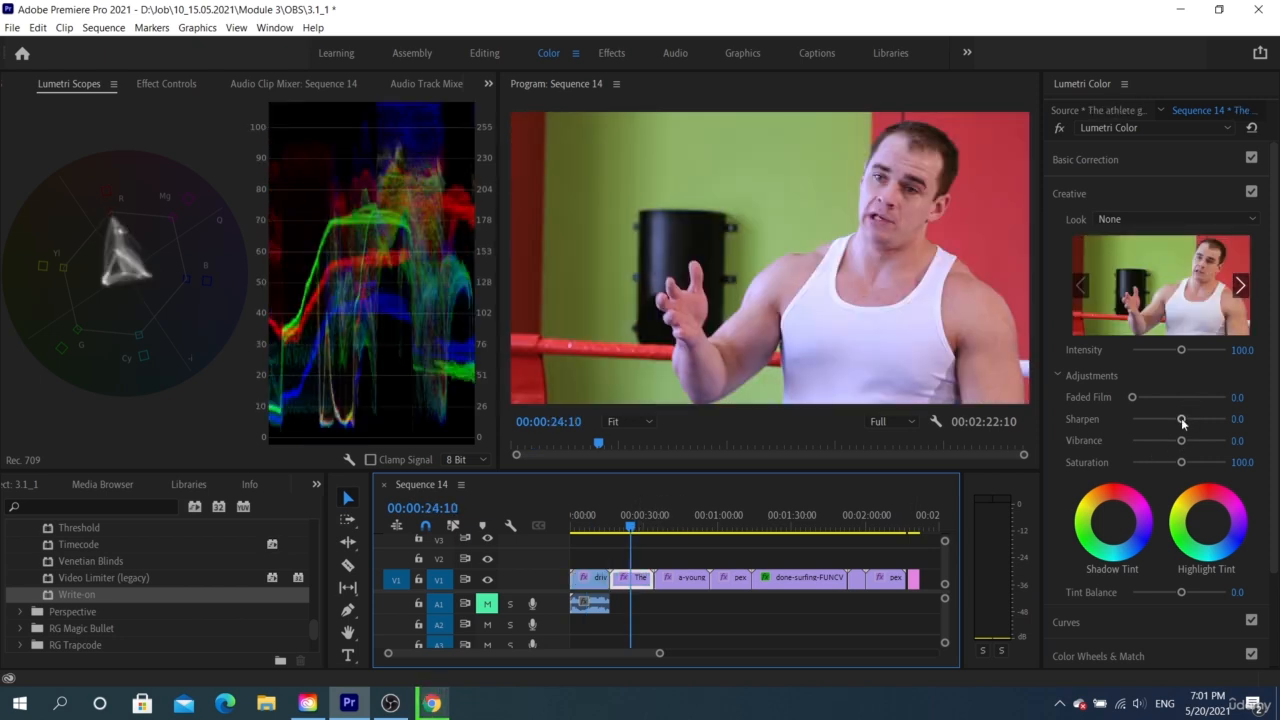
pyautogui.moveTo(1181, 418)
pyautogui.mouseDown()
pyautogui.moveTo(1238, 420)
pyautogui.moveTo(1181, 419)
pyautogui.mouseUp()
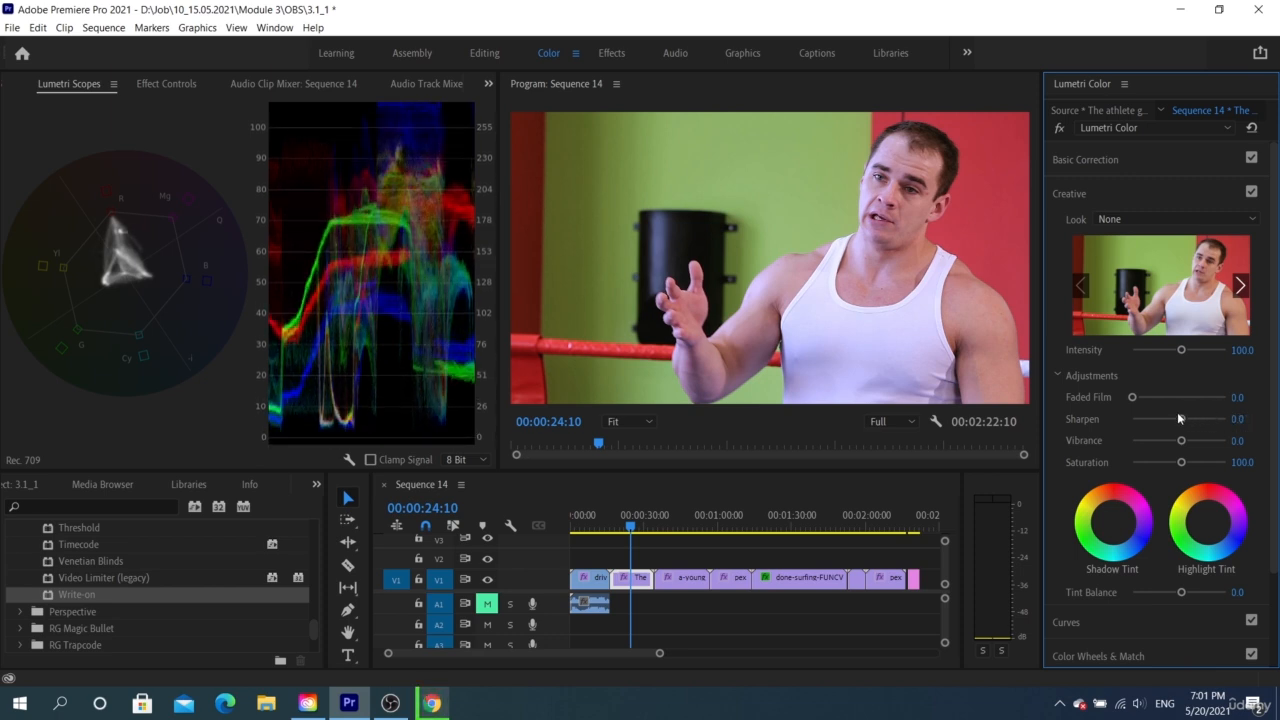
pyautogui.moveTo(1182, 419); pyautogui.dragTo(1230, 412)
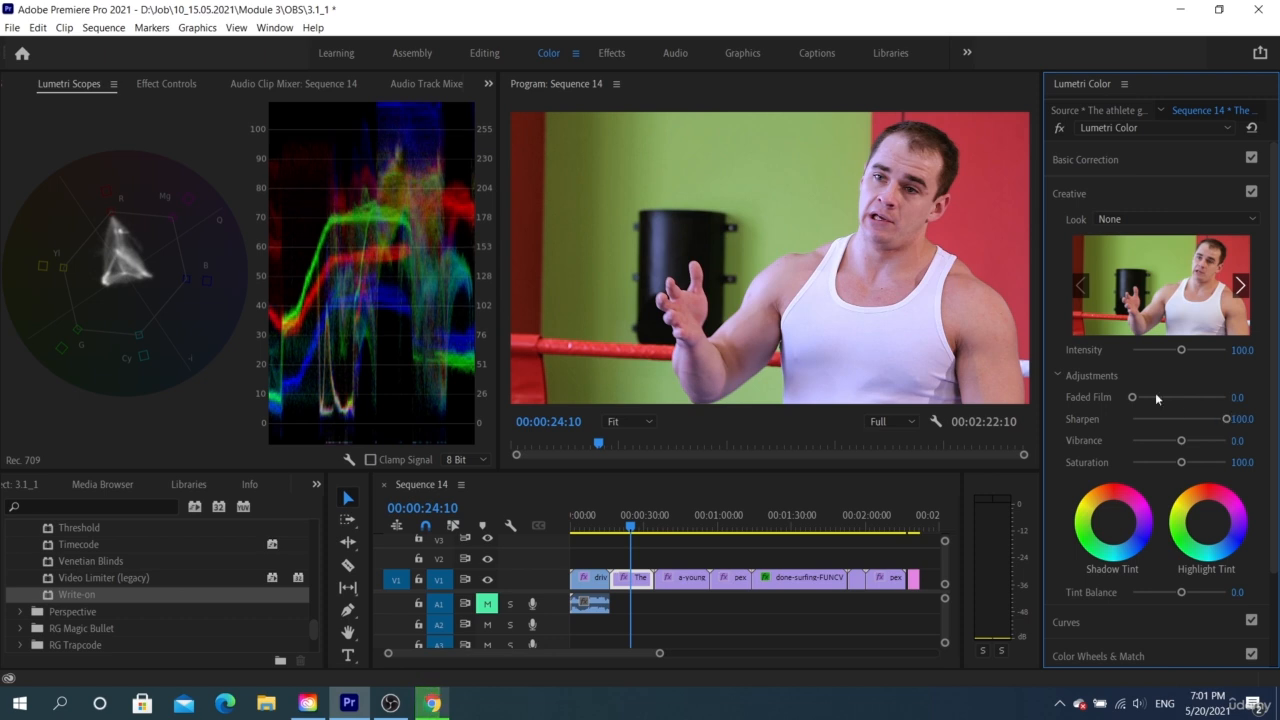
pyautogui.click(884, 94)
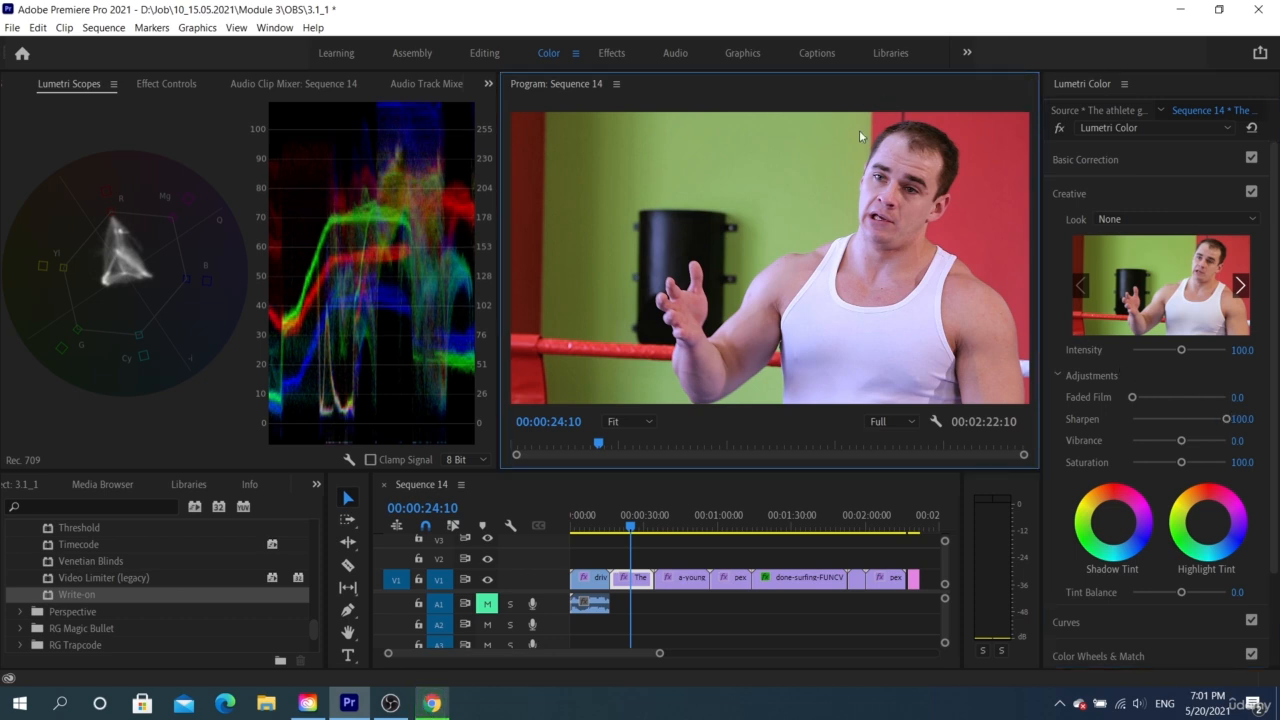
pyautogui.click(858, 131)
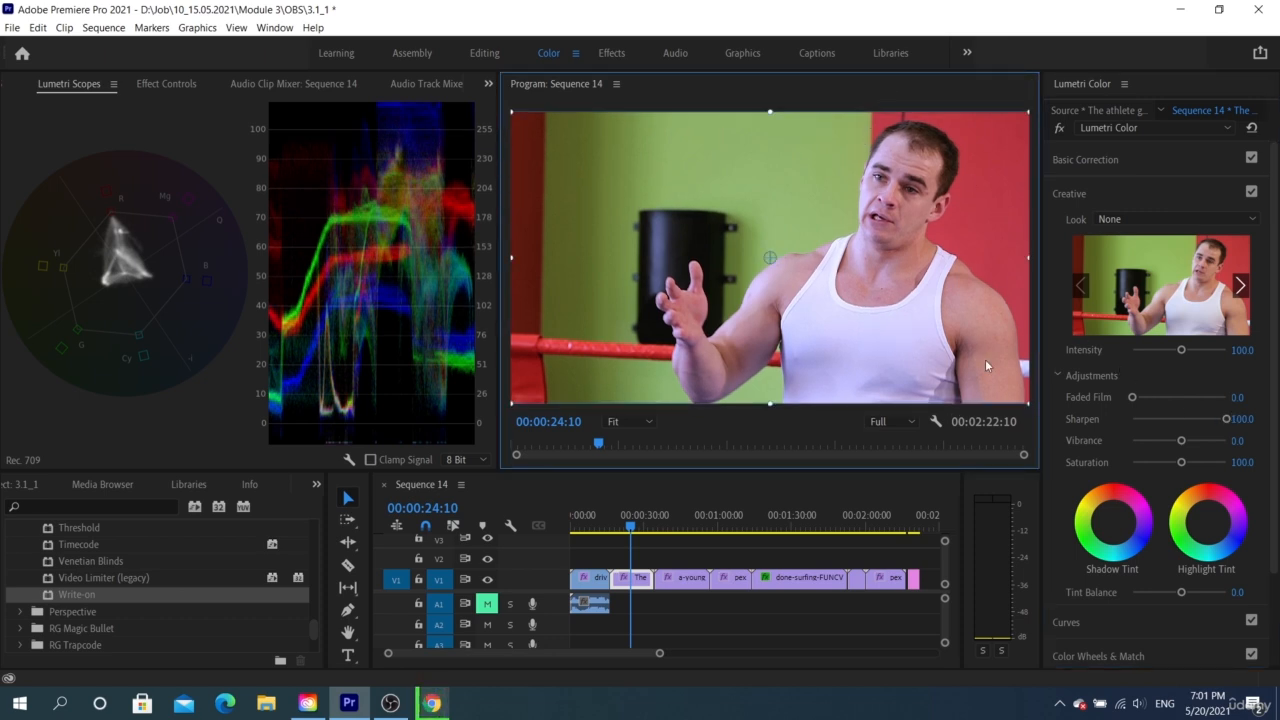
# - Compare Sharpen values of -100.0 and 100.0 on the athlete clip, inspecting the frame in the maximized program monitor, and reset the setting
pyautogui.click(1180, 416)
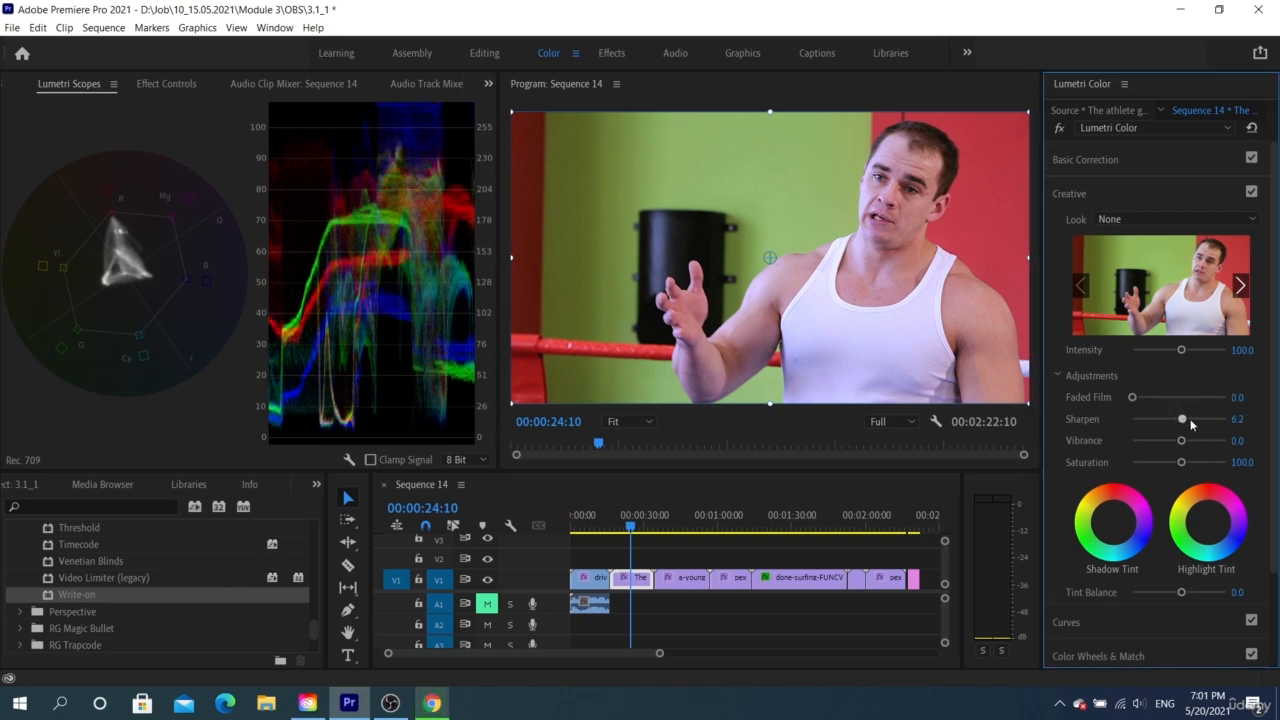
pyautogui.click(1129, 424)
pyautogui.click(1226, 419)
pyautogui.click(1125, 423)
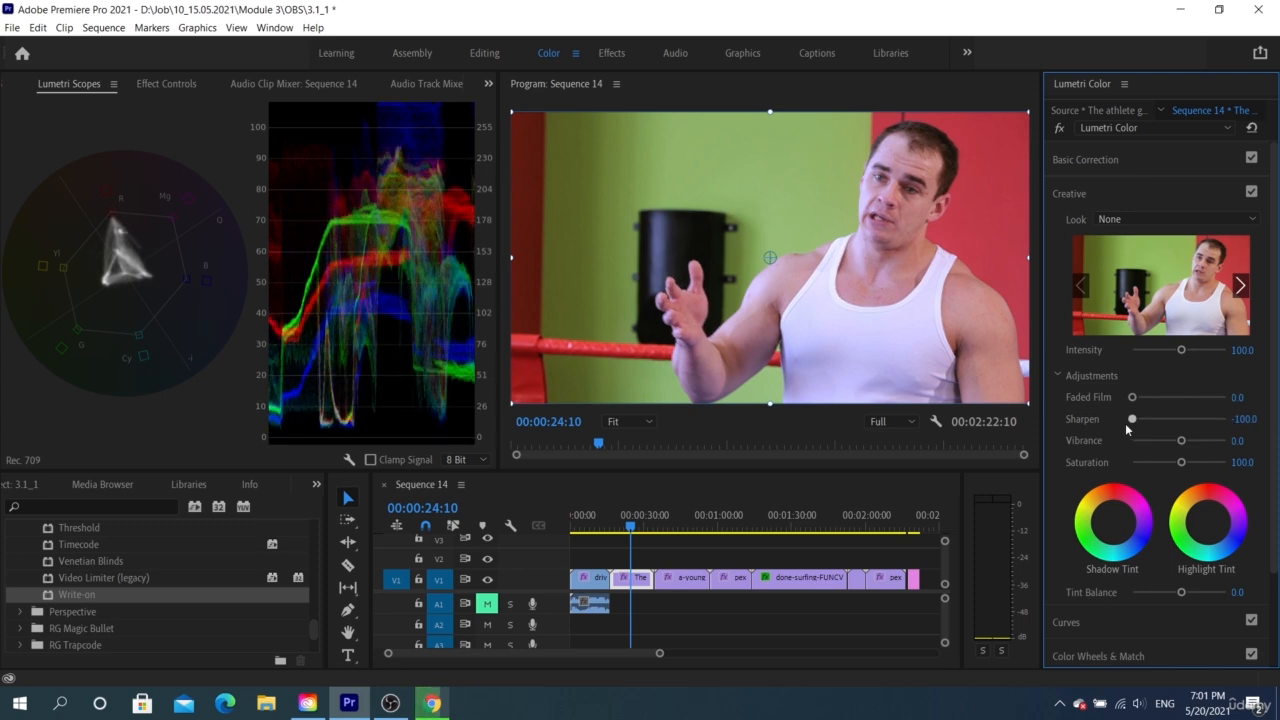
pyautogui.click(1230, 419)
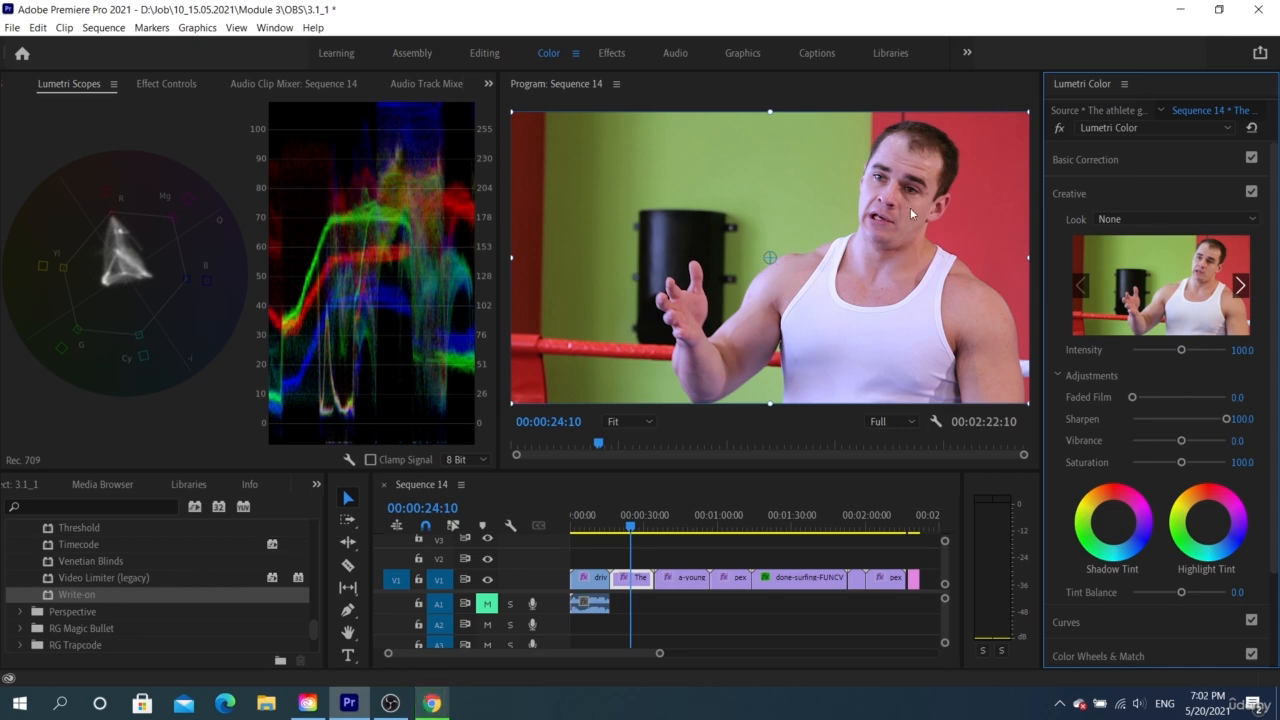
pyautogui.press('`')
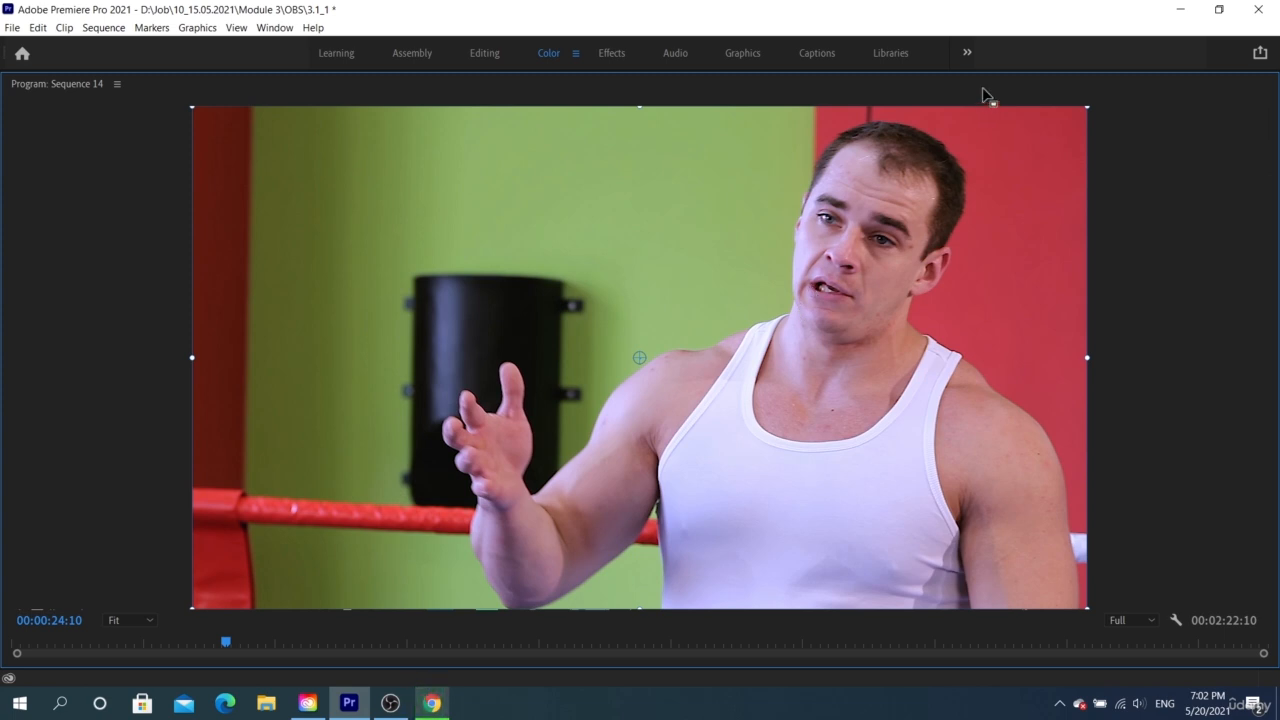
pyautogui.press('`')
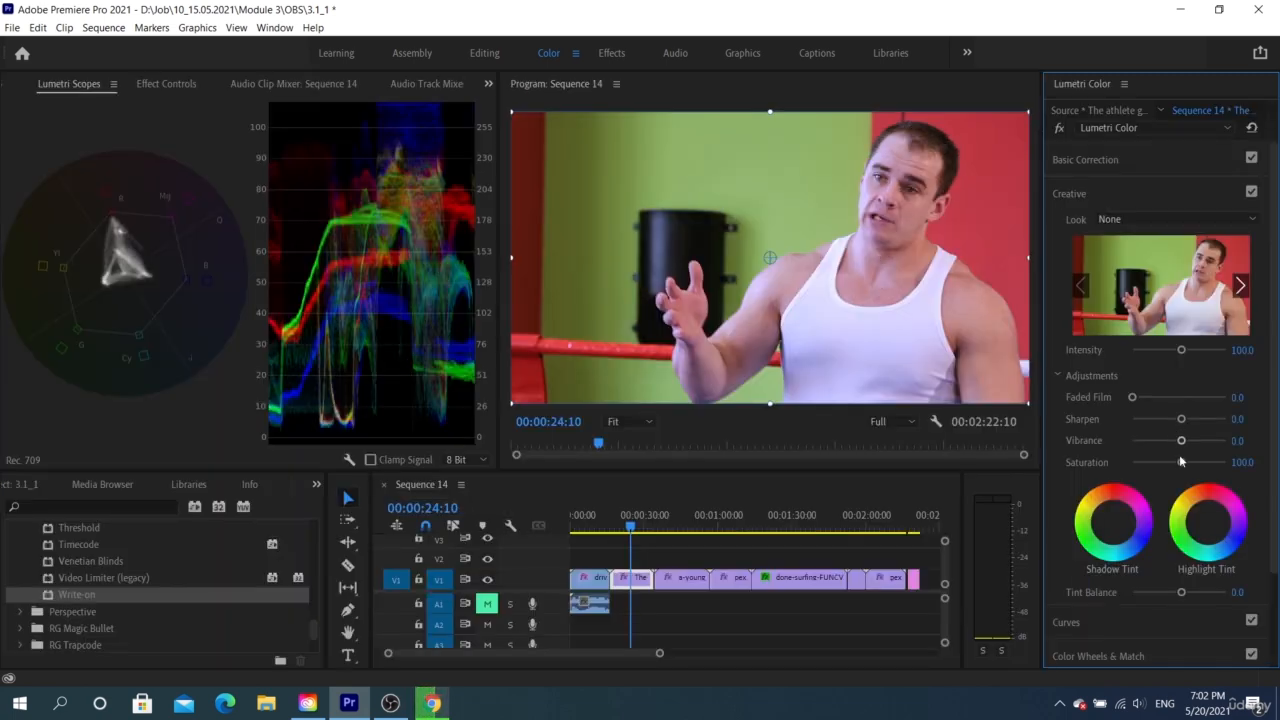
# - Try a Vibrance value of 2.7 and Saturation values of 0.0 and 139.8 on the athlete clip, resetting both settings
pyautogui.moveTo(1181, 440)
pyautogui.mouseDown()
pyautogui.moveTo(1223, 443)
pyautogui.moveTo(1181, 446)
pyautogui.mouseUp()
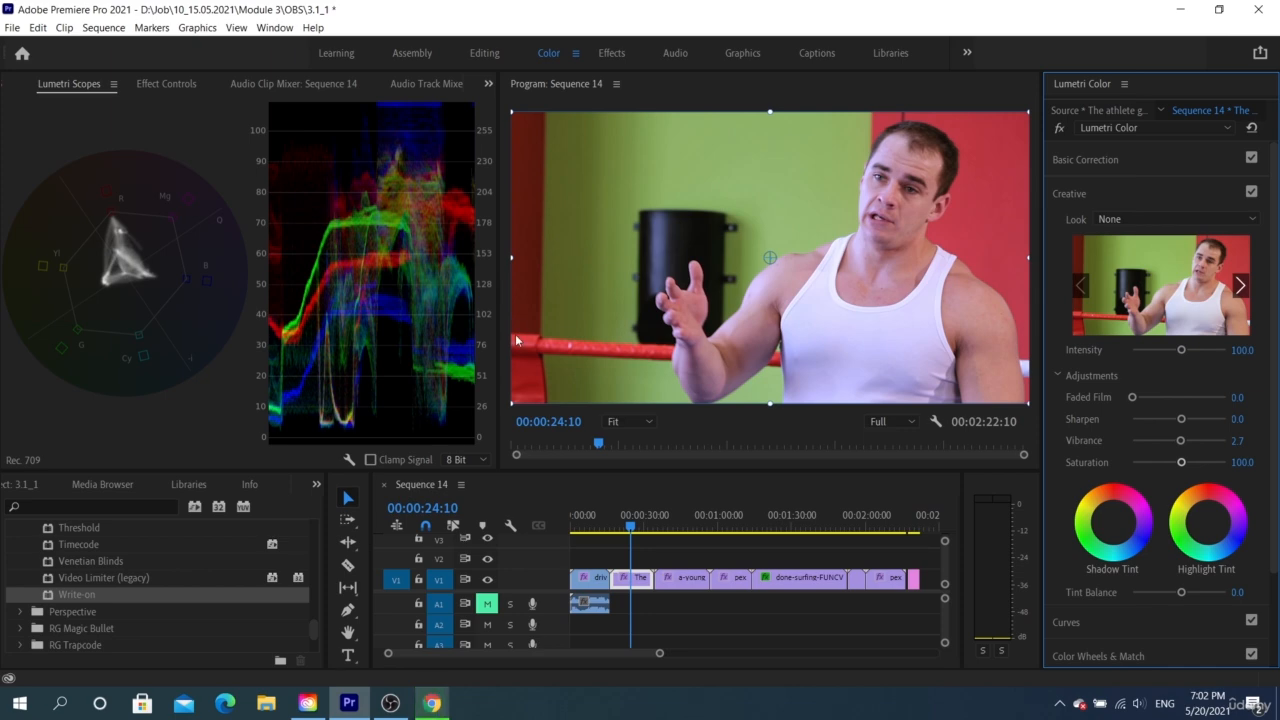
pyautogui.moveTo(1181, 441); pyautogui.dragTo(1115, 460)
pyautogui.doubleClick(1181, 440)
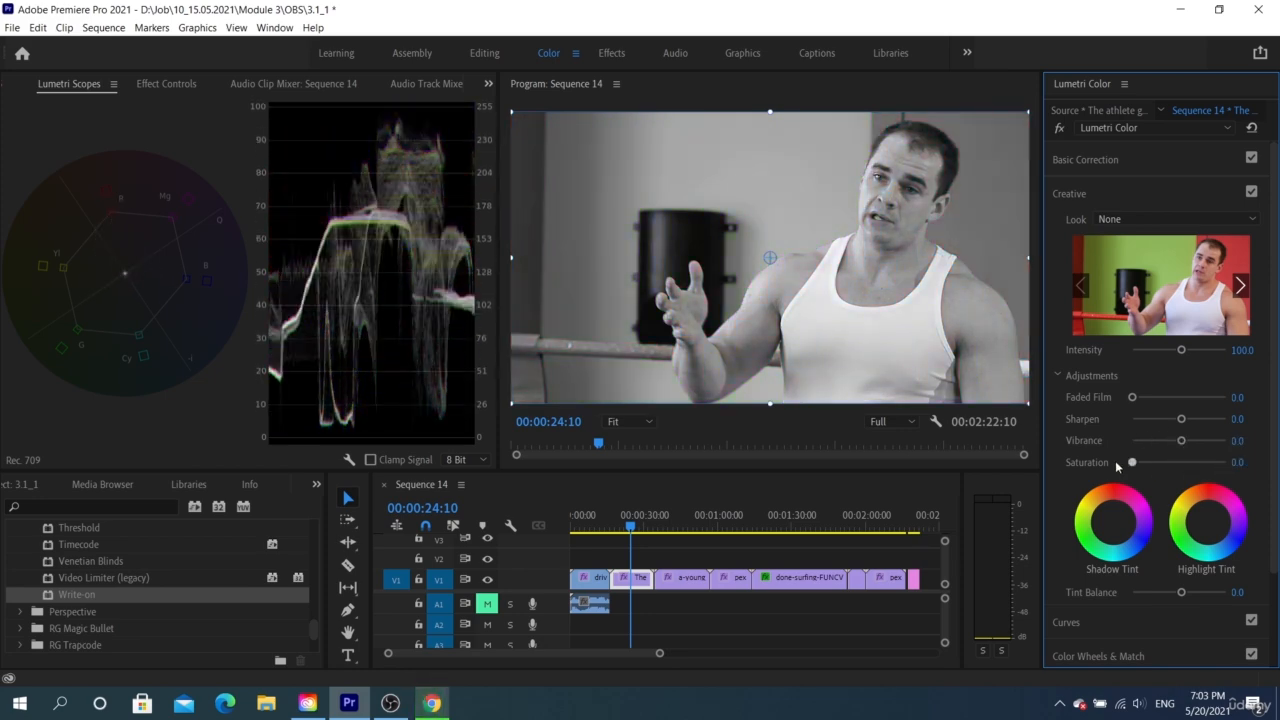
pyautogui.click(1199, 462)
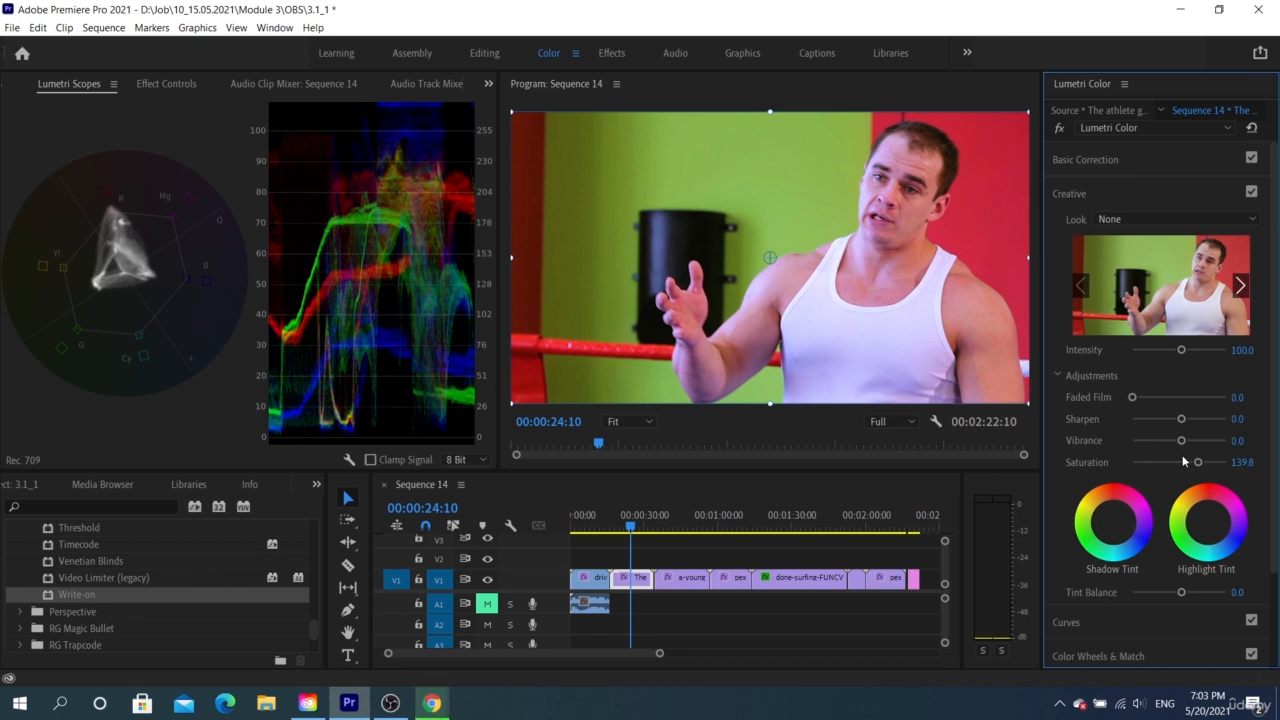
pyautogui.doubleClick(1184, 461)
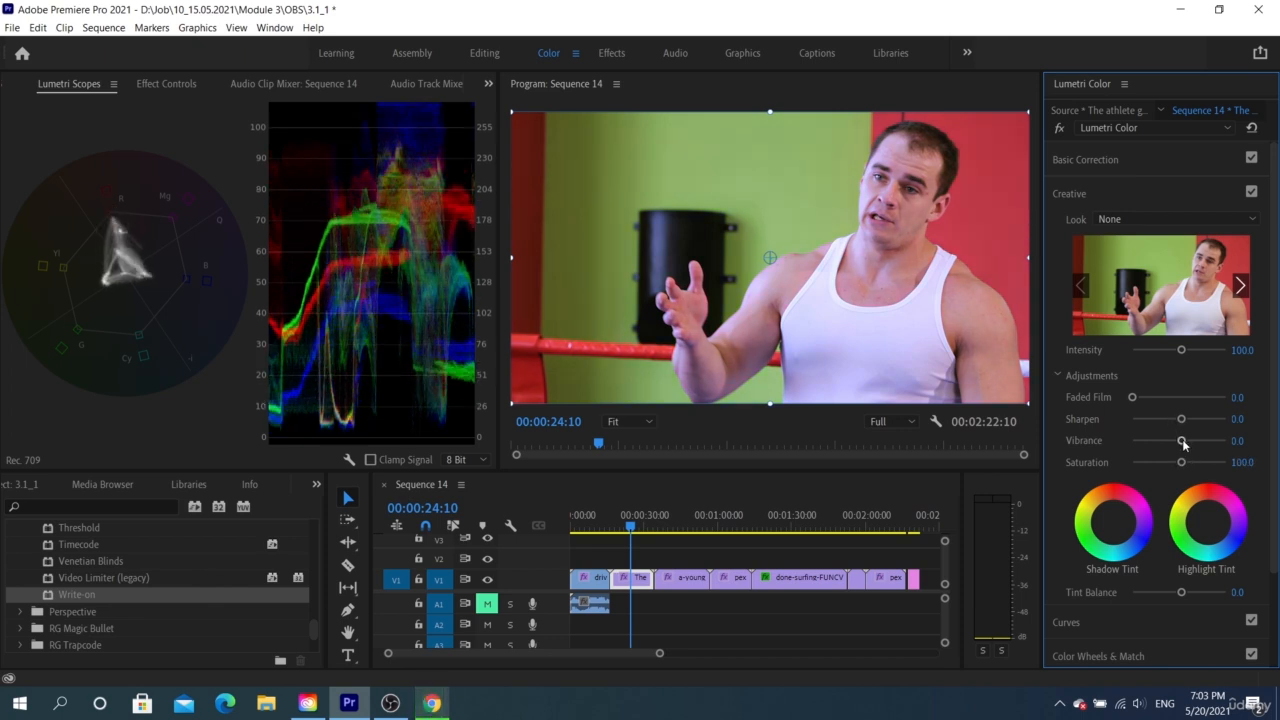
# - Try Vibrance at 100.0 and Saturation at 191.2 separately on the athlete clip, returning them to 0.0 and 100.0
pyautogui.moveTo(1182, 439); pyautogui.dragTo(1230, 440)
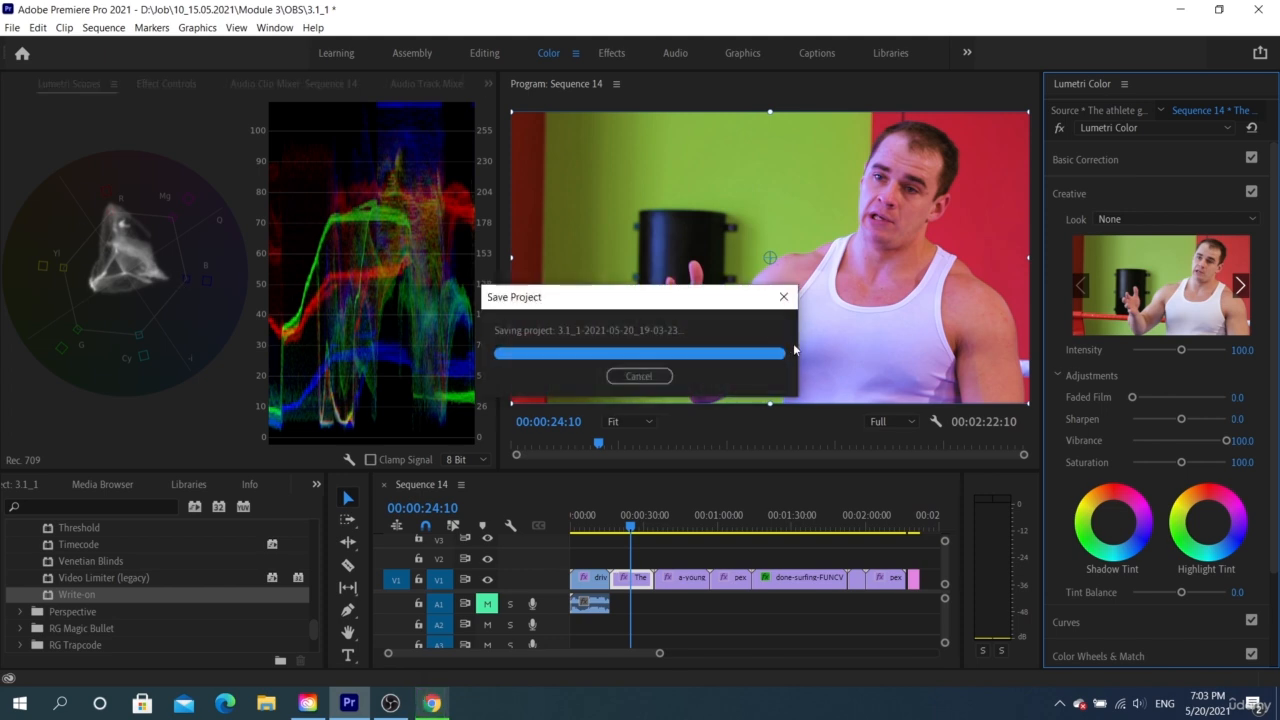
pyautogui.click(1186, 440)
pyautogui.doubleClick(1186, 440)
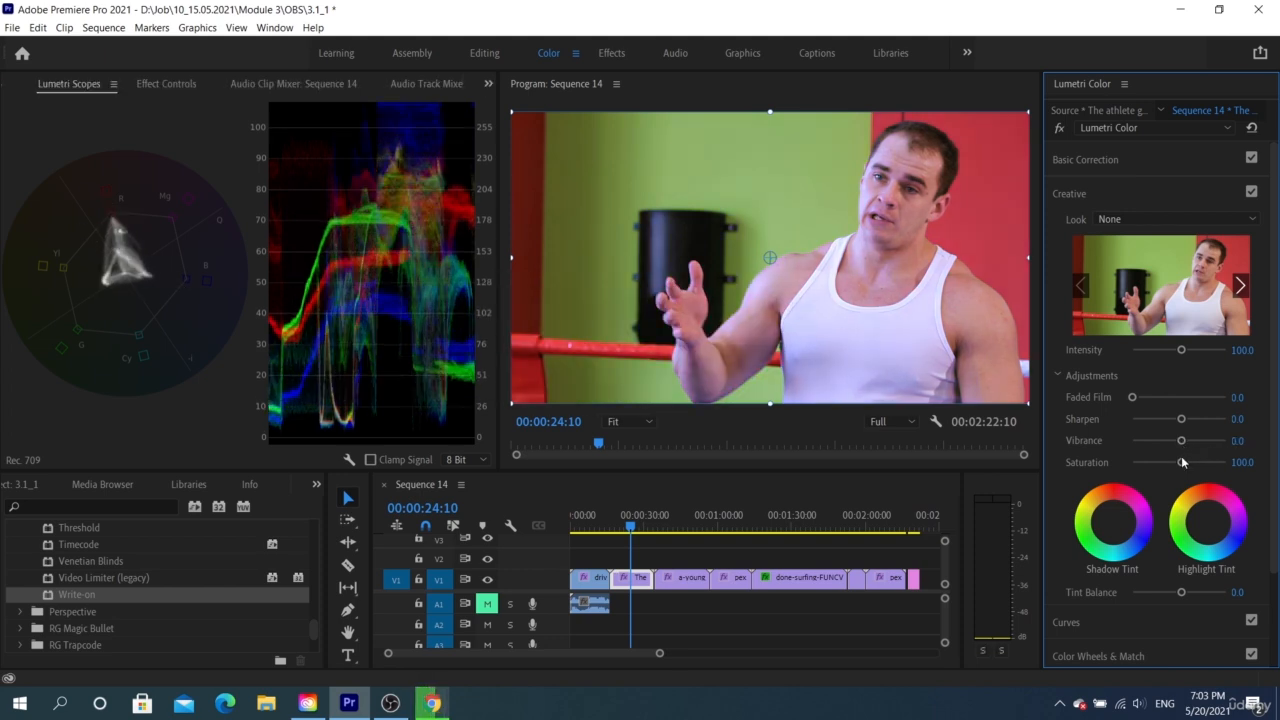
pyautogui.moveTo(1181, 462); pyautogui.dragTo(1222, 463)
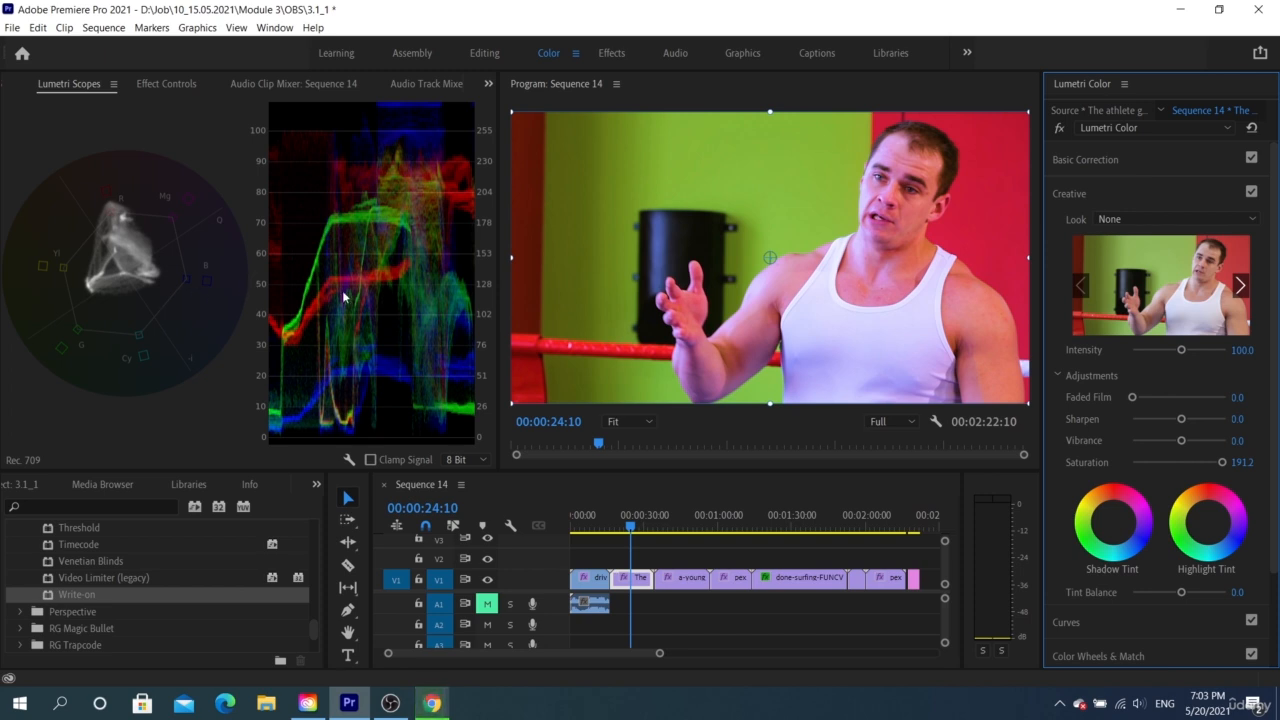
pyautogui.moveTo(1222, 462); pyautogui.dragTo(1182, 443)
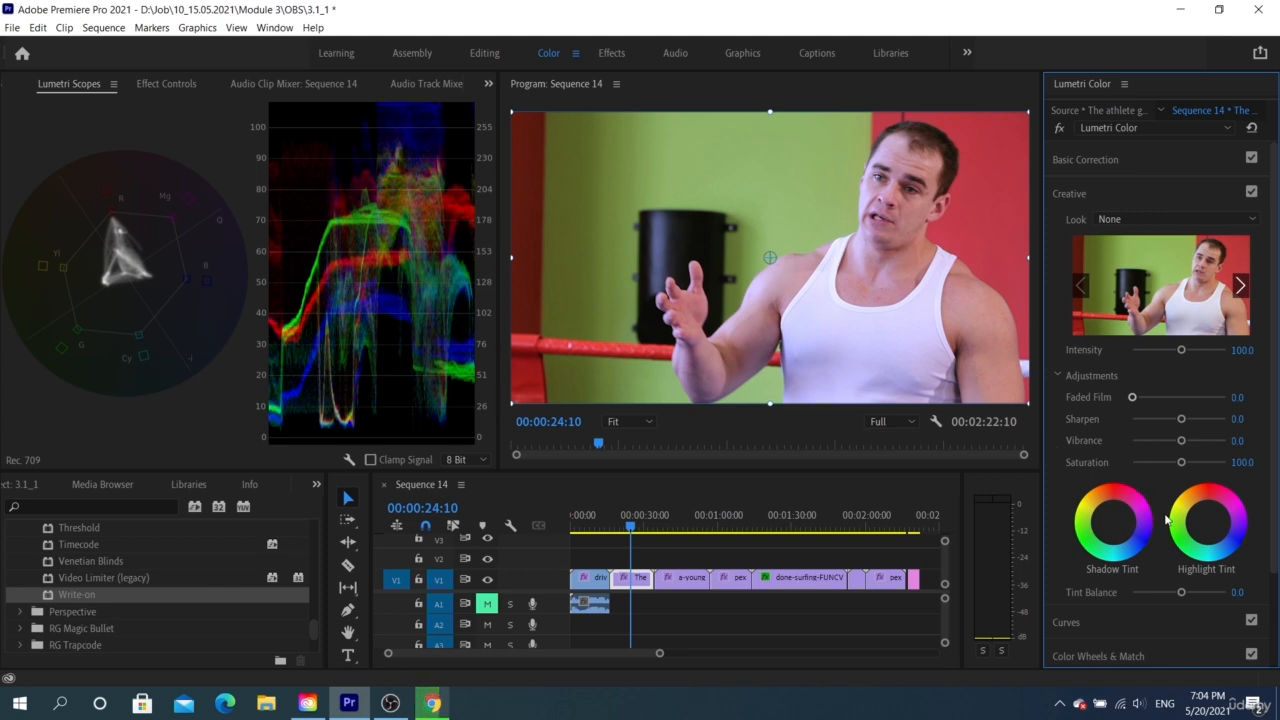
# - Try blue Shadow Tint and Highlight Tint on the athlete clip, and shift the Shadow Tint toward warm yellow
pyautogui.moveTo(1116, 527)
pyautogui.mouseDown()
pyautogui.moveTo(1105, 518)
pyautogui.moveTo(1122, 528)
pyautogui.mouseUp()
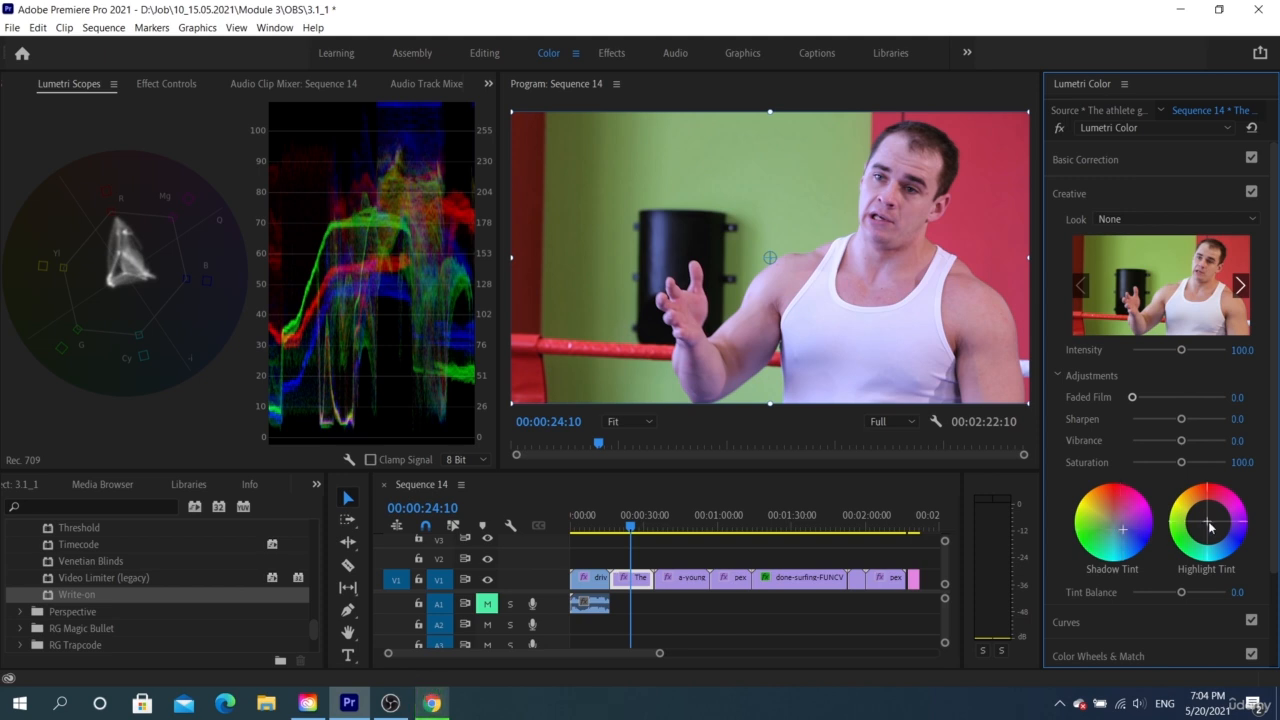
pyautogui.moveTo(1207, 520)
pyautogui.mouseDown()
pyautogui.moveTo(1196, 509)
pyautogui.moveTo(1237, 534)
pyautogui.moveTo(1222, 530)
pyautogui.mouseUp()
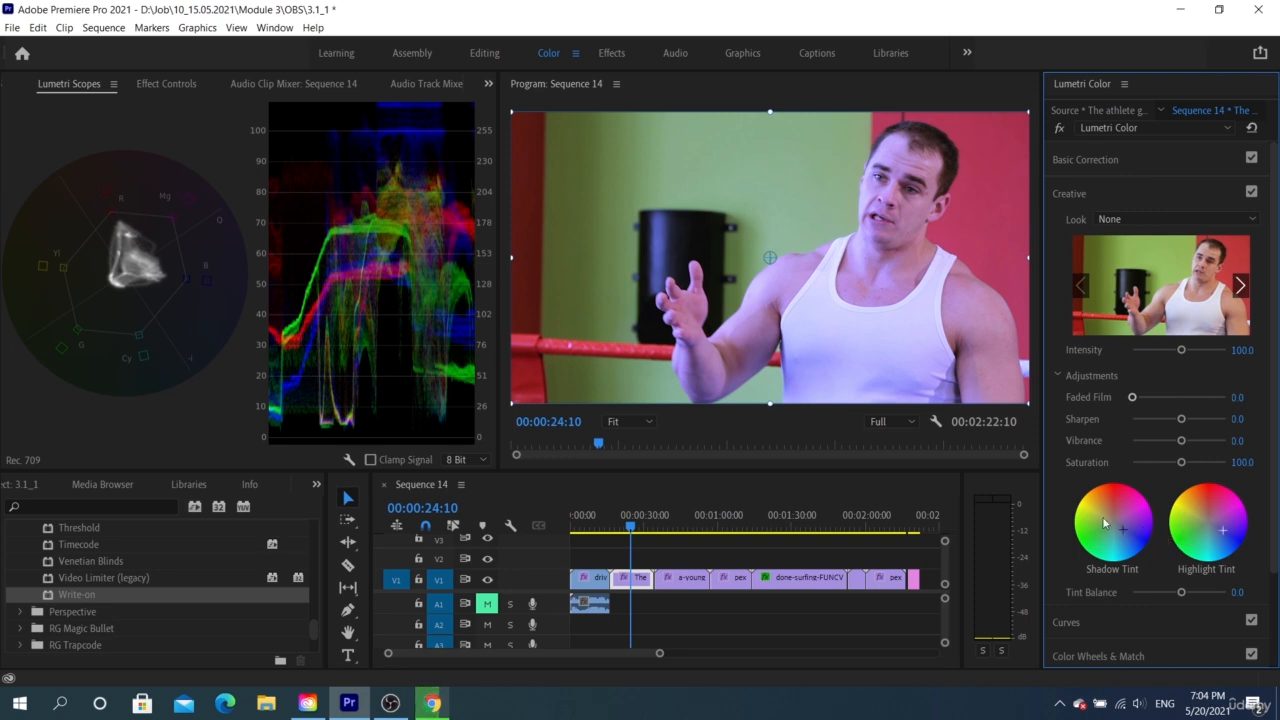
pyautogui.moveTo(1121, 527); pyautogui.dragTo(1097, 511)
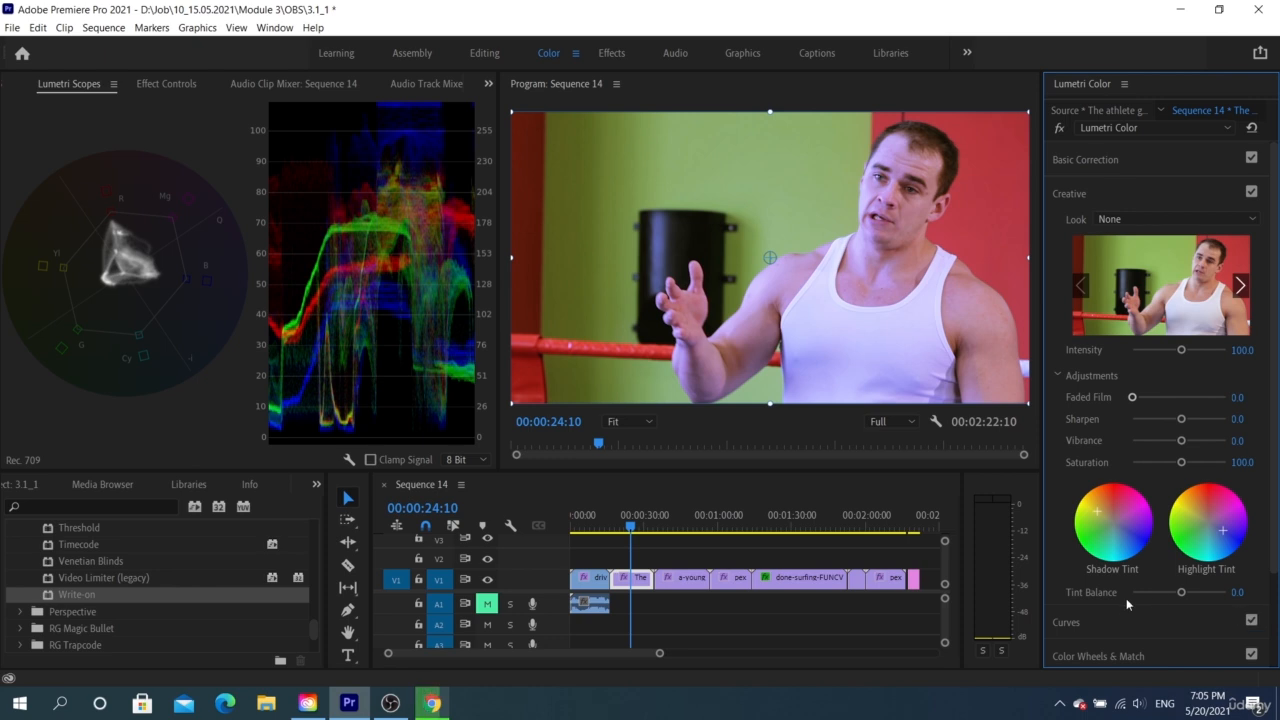
# - Try a Tint Balance value of 100.0 on the athlete clip and reset it to 0.0
pyautogui.moveTo(1181, 592); pyautogui.dragTo(1175, 597)
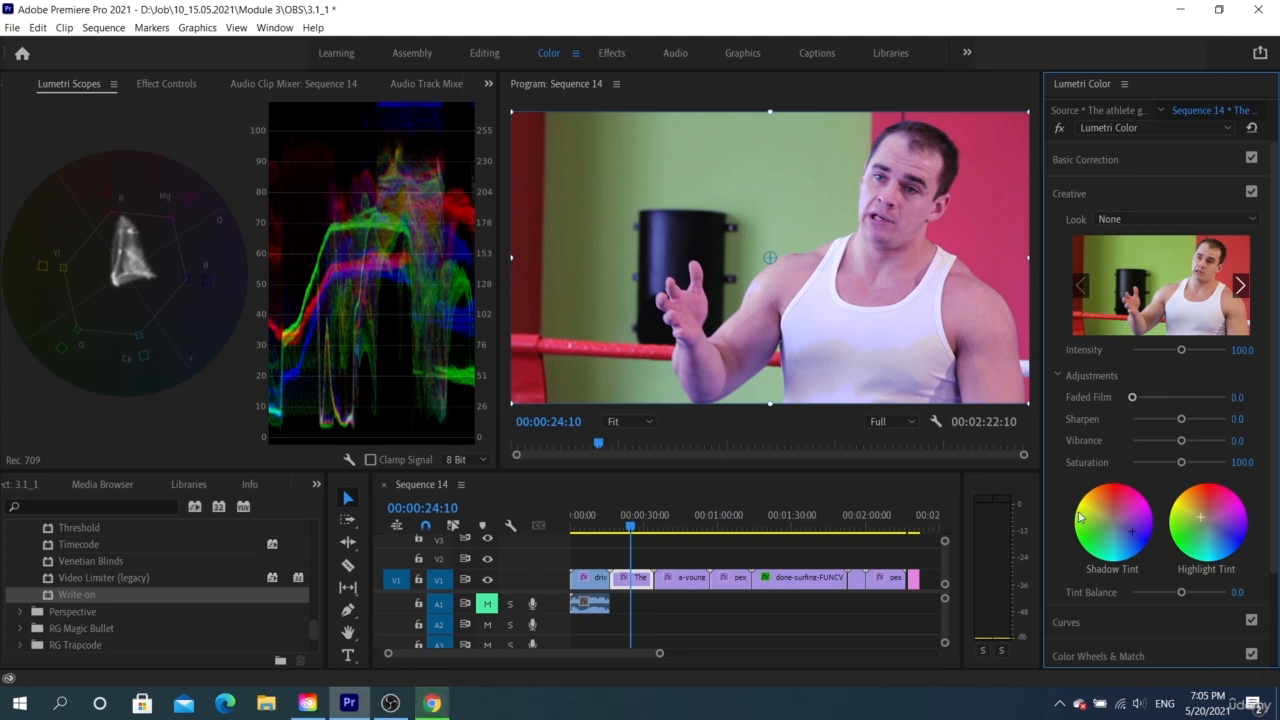
pyautogui.moveTo(1182, 593); pyautogui.dragTo(1228, 594)
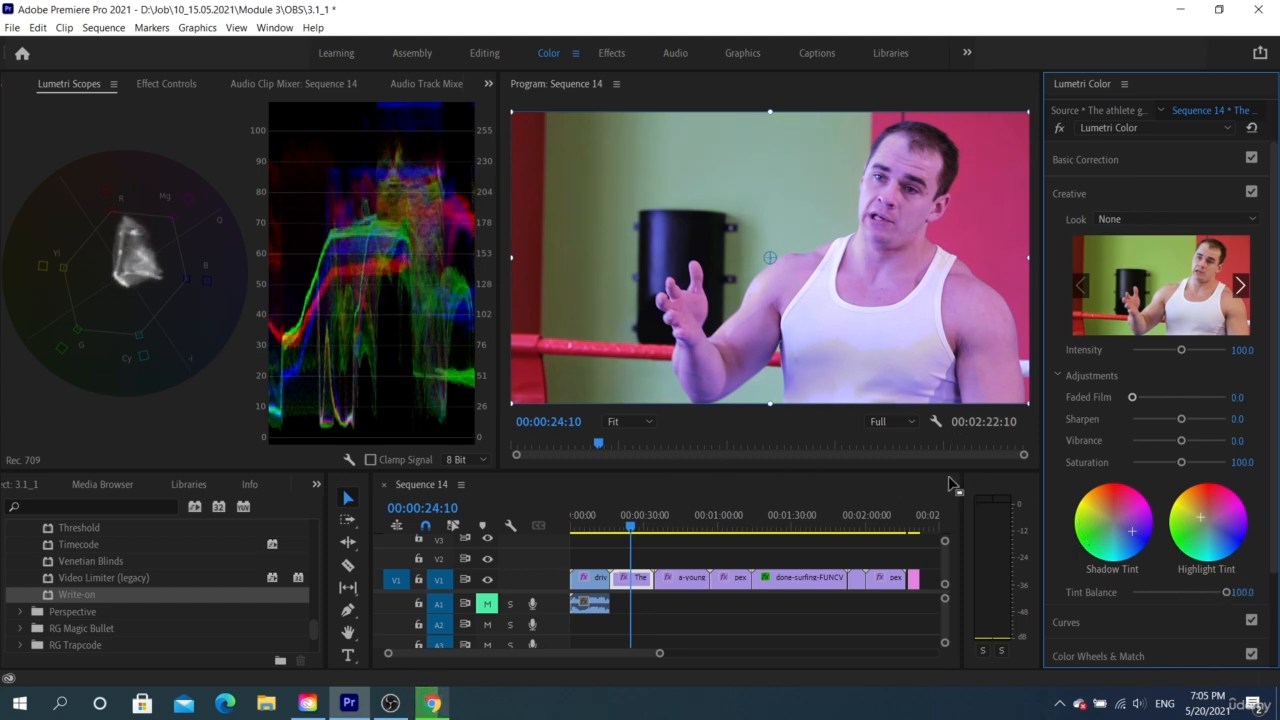
pyautogui.moveTo(1226, 594); pyautogui.dragTo(1178, 590)
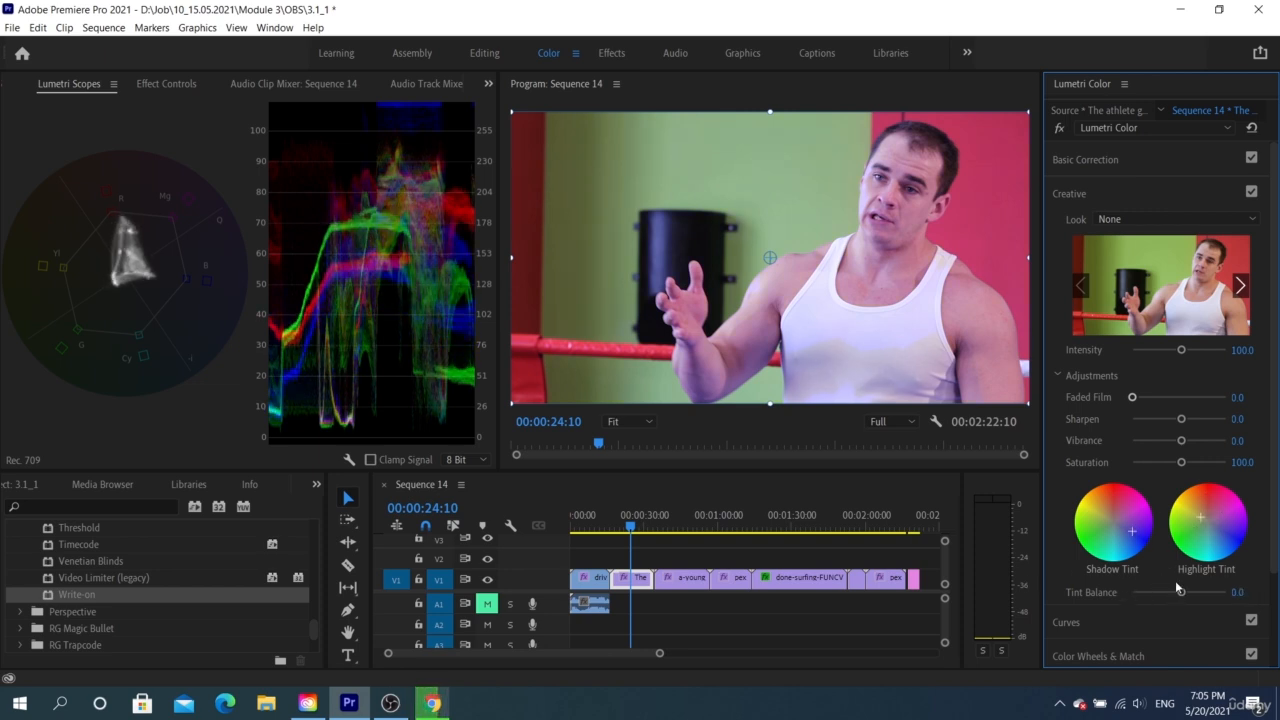